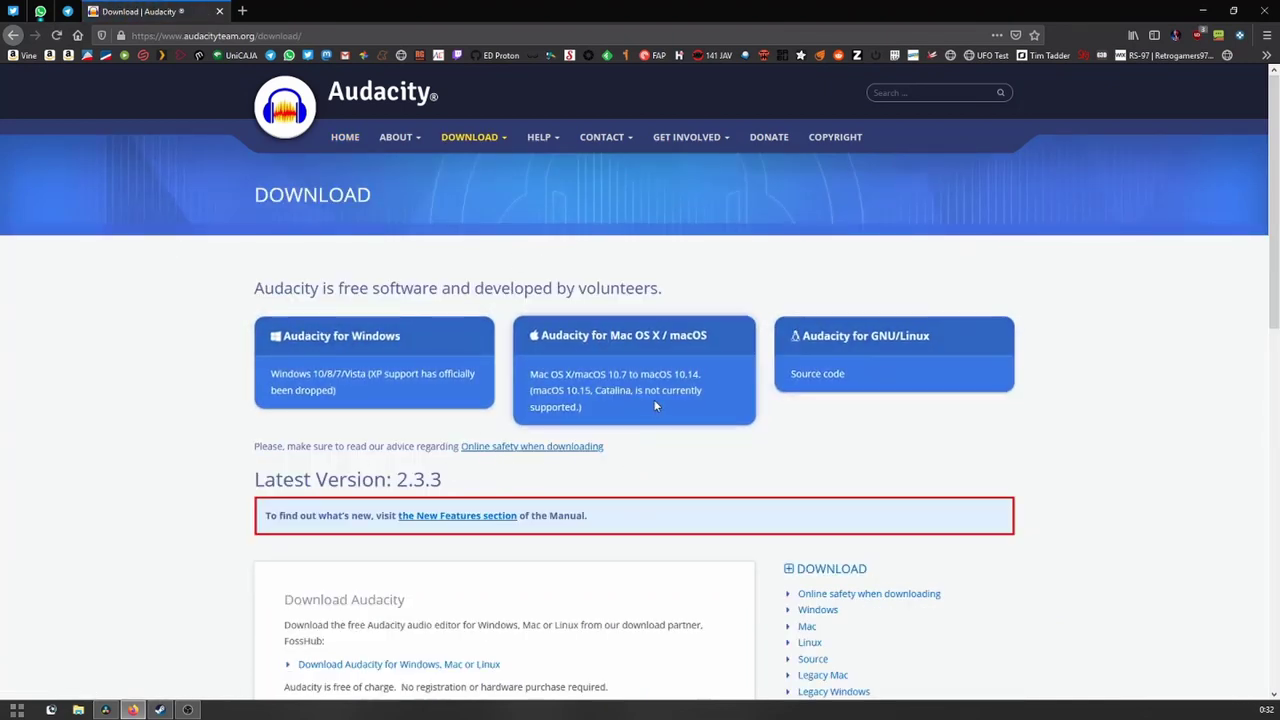
Open Audacity's FossHub download page and request the Windows Installer, then cancel saving the file.
scroll(843, 289, down, 1)
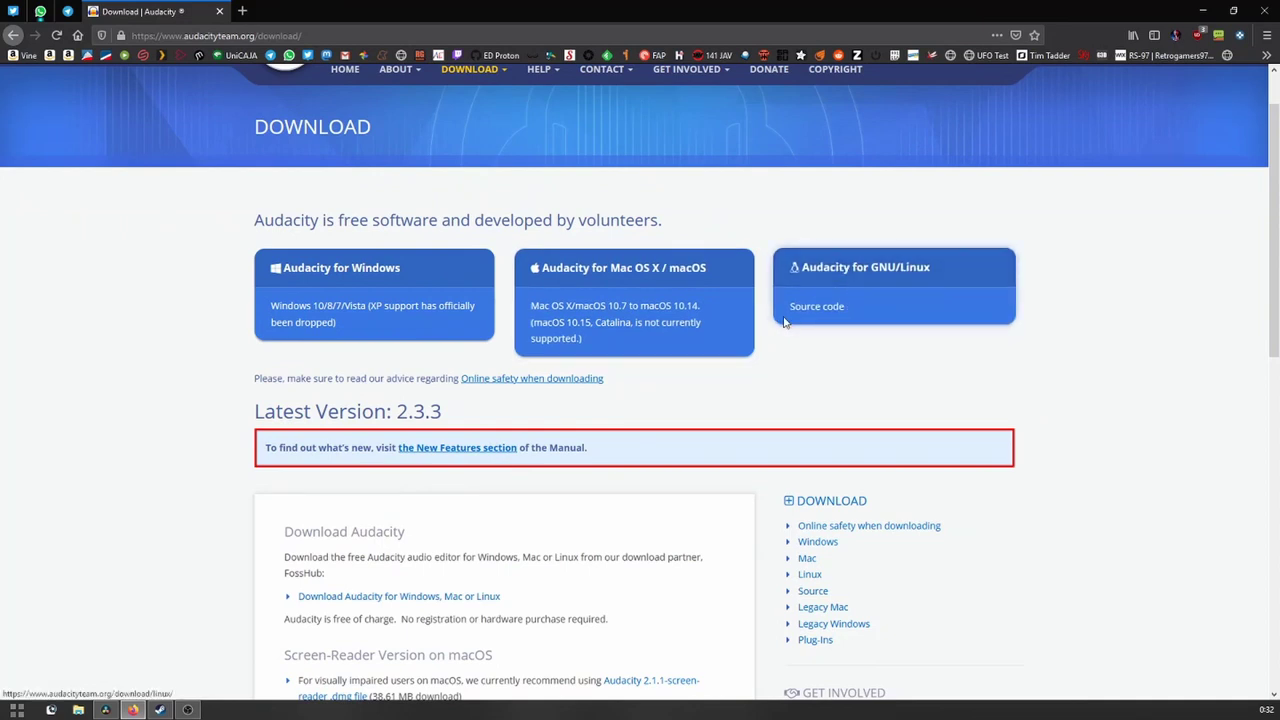
scroll(556, 481, down, 2)
click(498, 462)
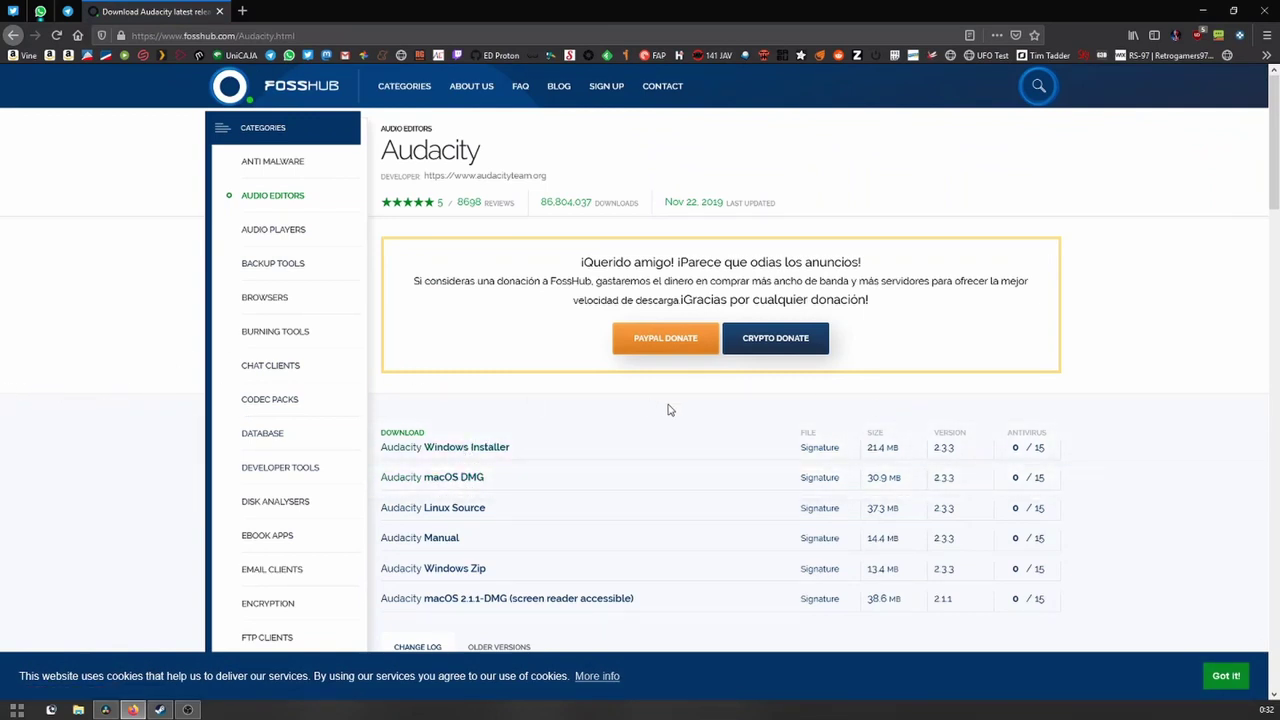
click(486, 447)
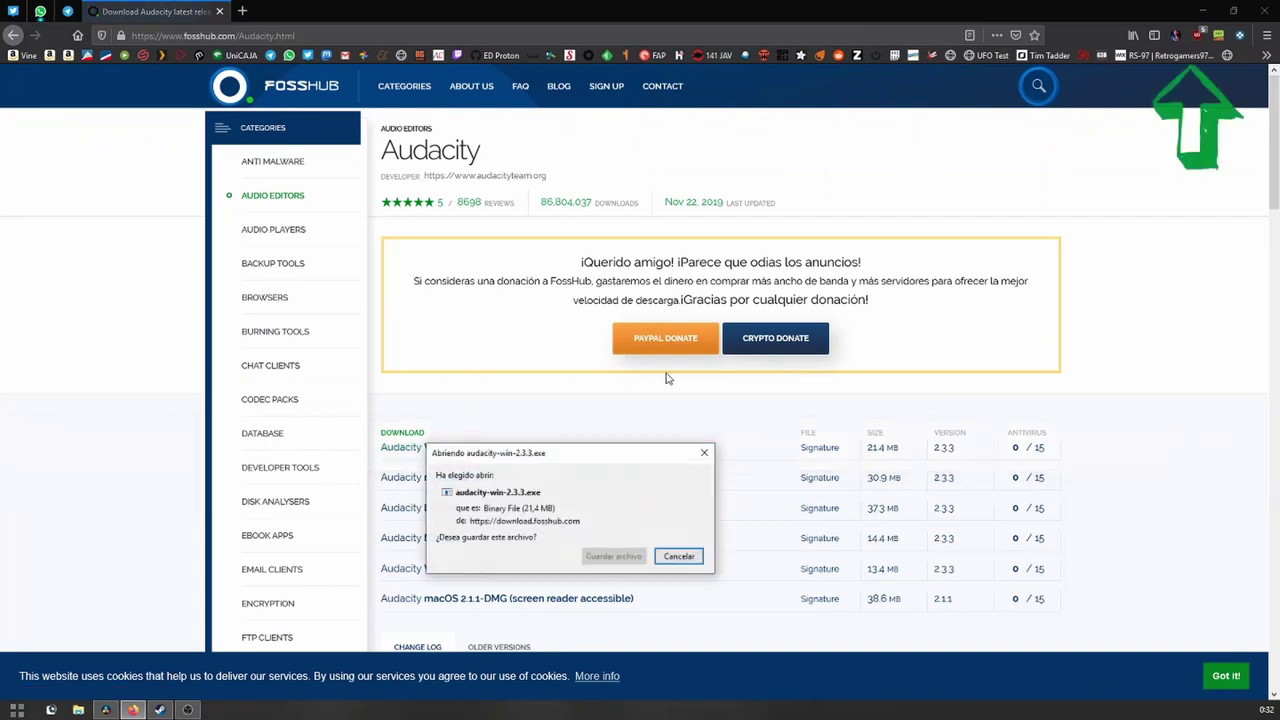
click(704, 452)
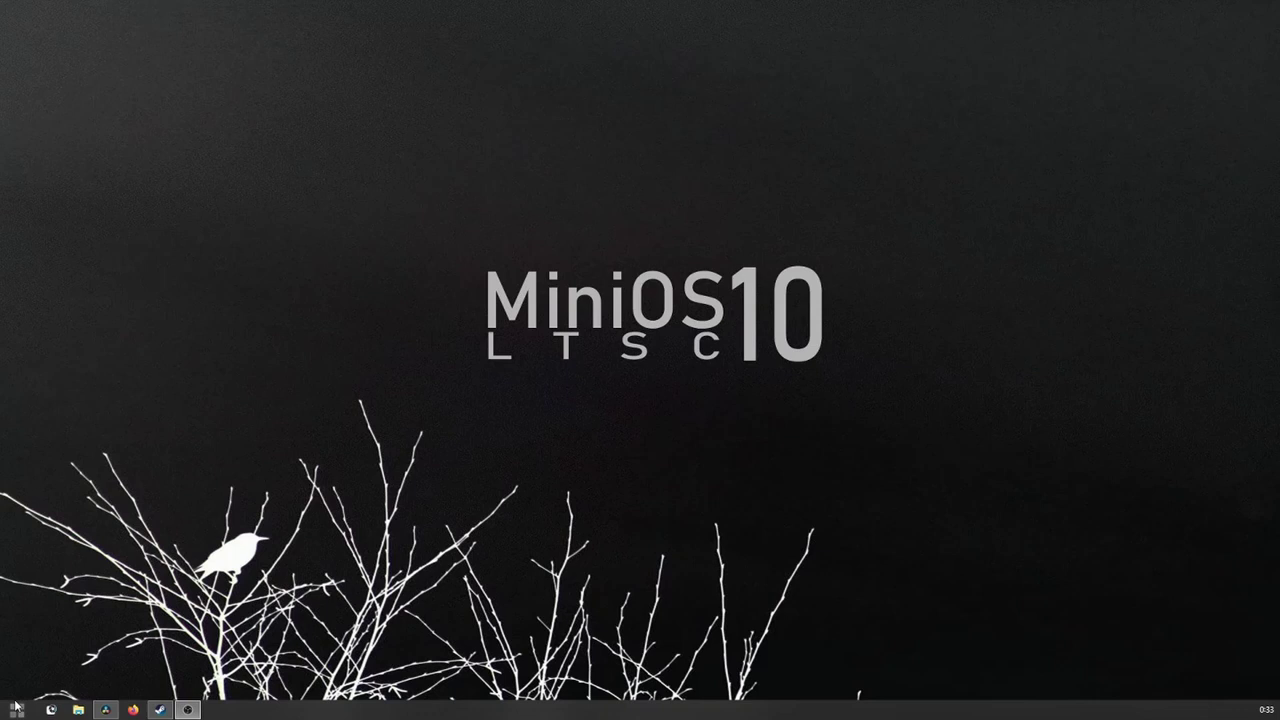
Search the installed programs for "auda" and launch Audacity.
click(16, 707)
text(auda)
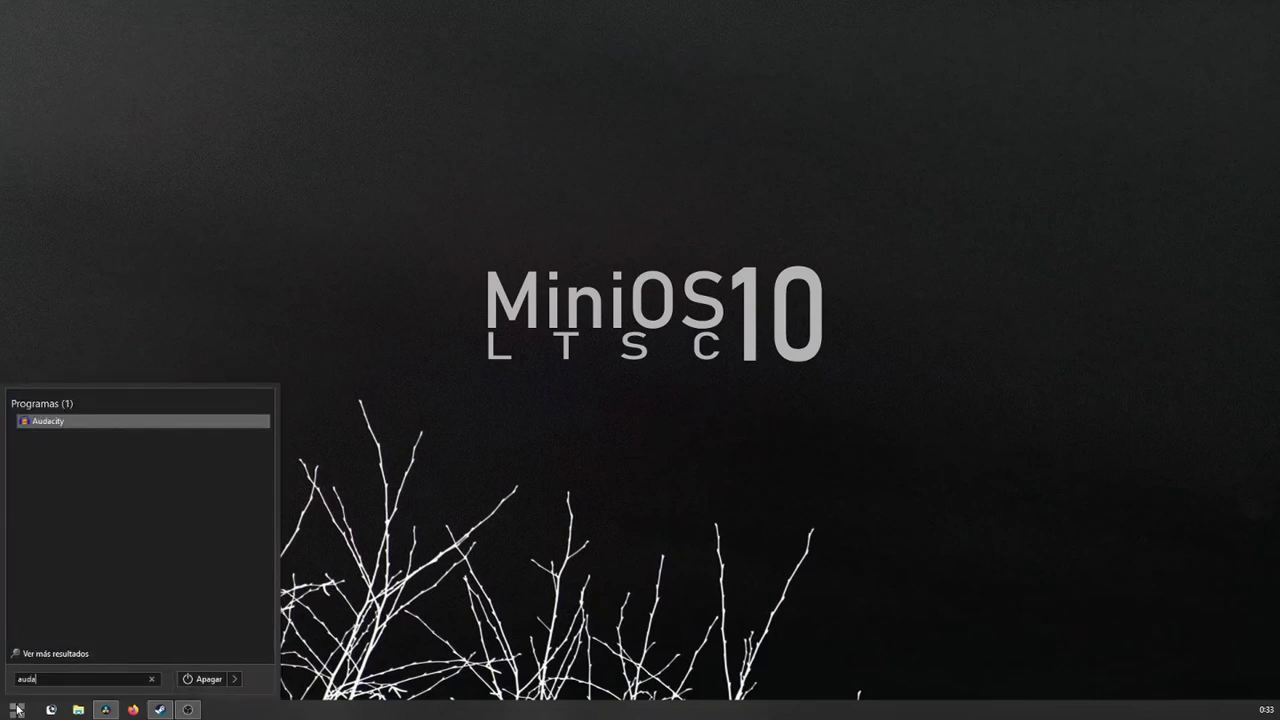
key(Return)
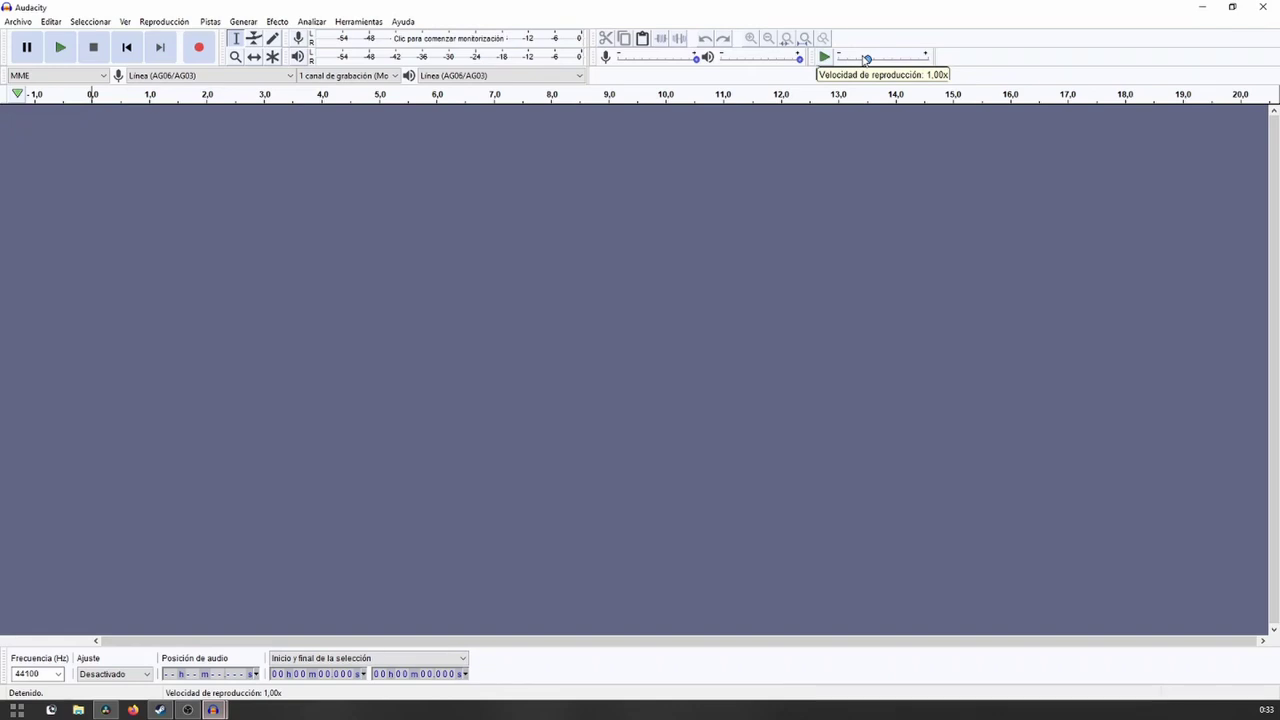
Set the audio host to MME and check the other available hosts without changing it.
click(56, 76)
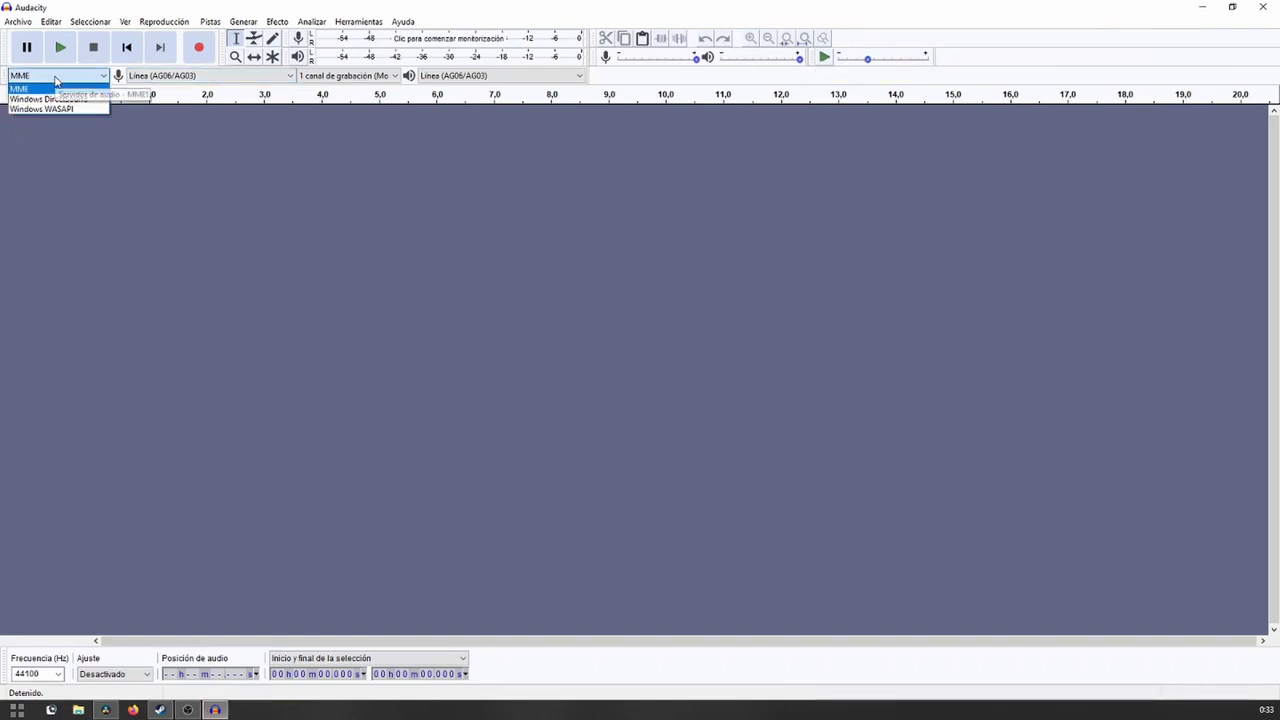
click(31, 87)
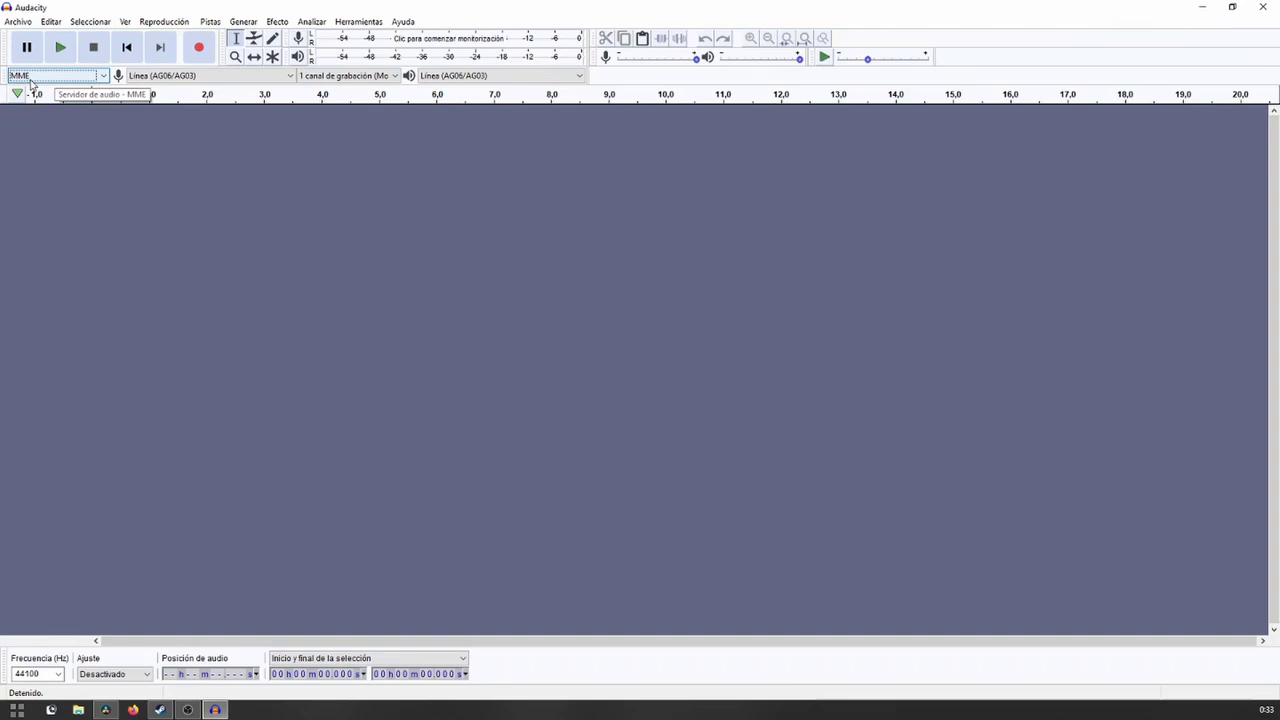
click(29, 80)
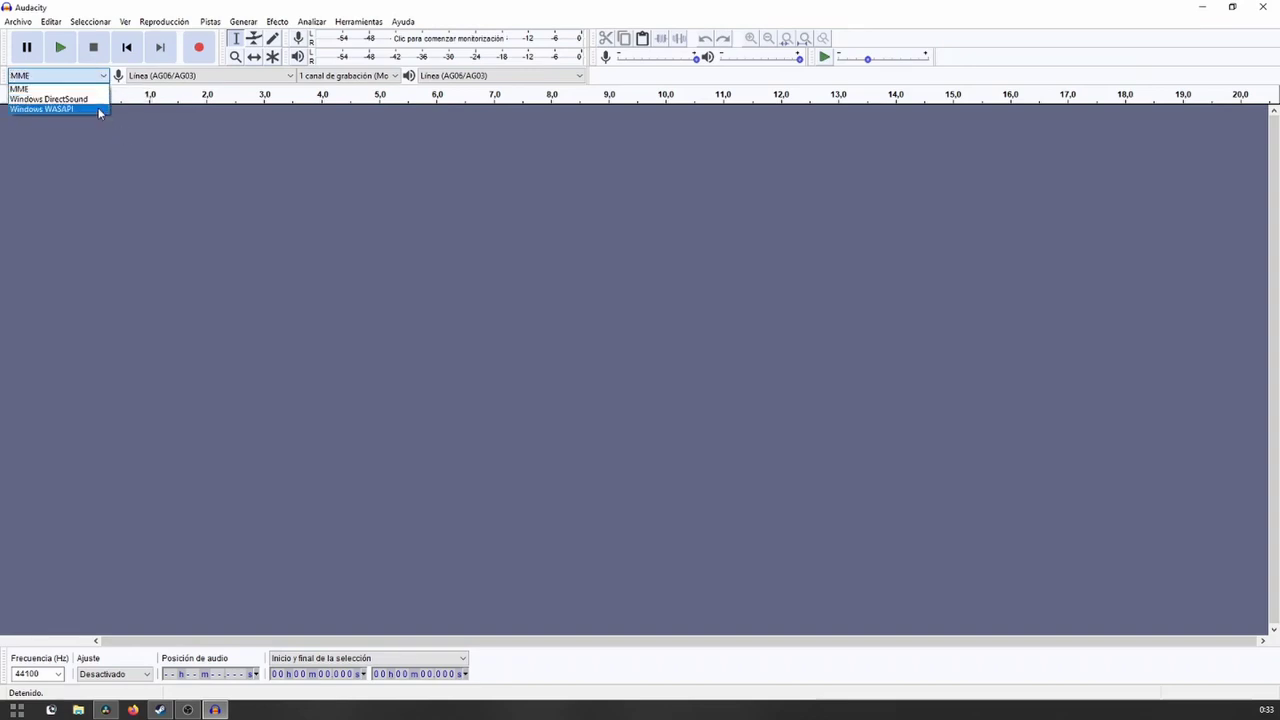
click(131, 146)
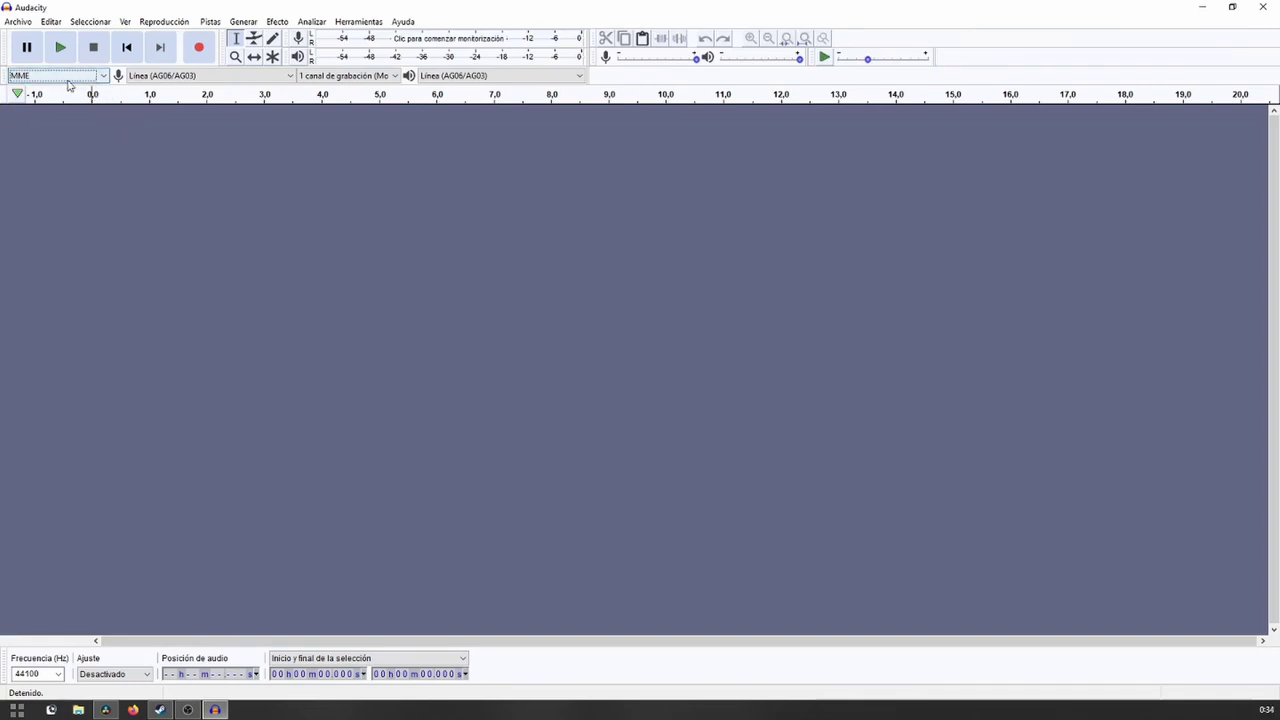
Set the recording device to Línea (AG06/AG03).
click(143, 77)
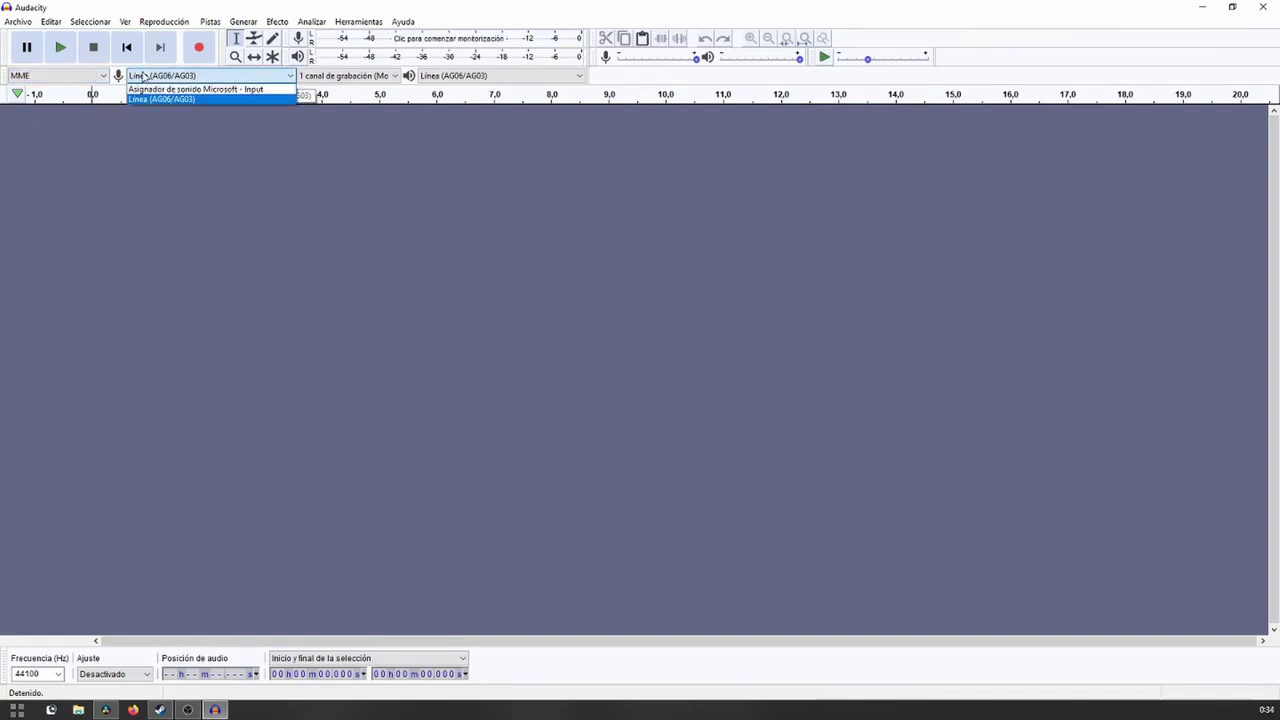
click(167, 128)
click(160, 76)
click(155, 100)
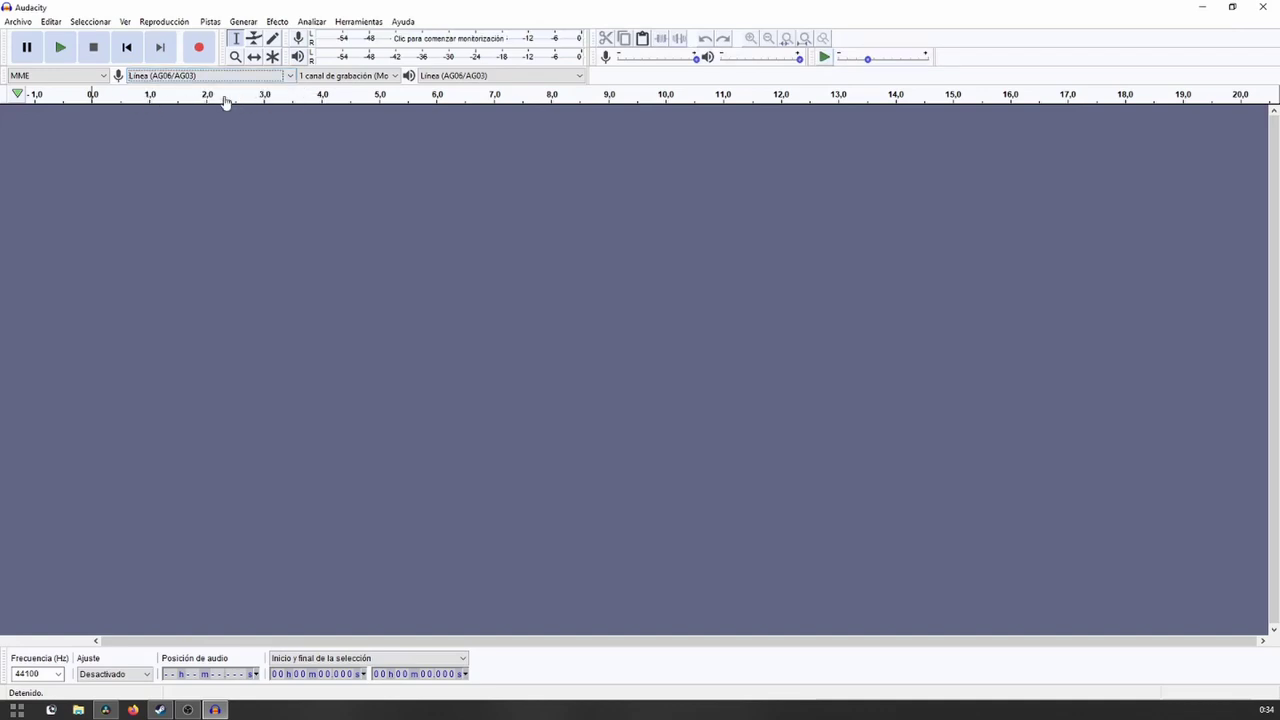
Try the Asignador de sonido Microsoft - Output playback device, then set playback to Línea (AG06/AG03).
click(453, 78)
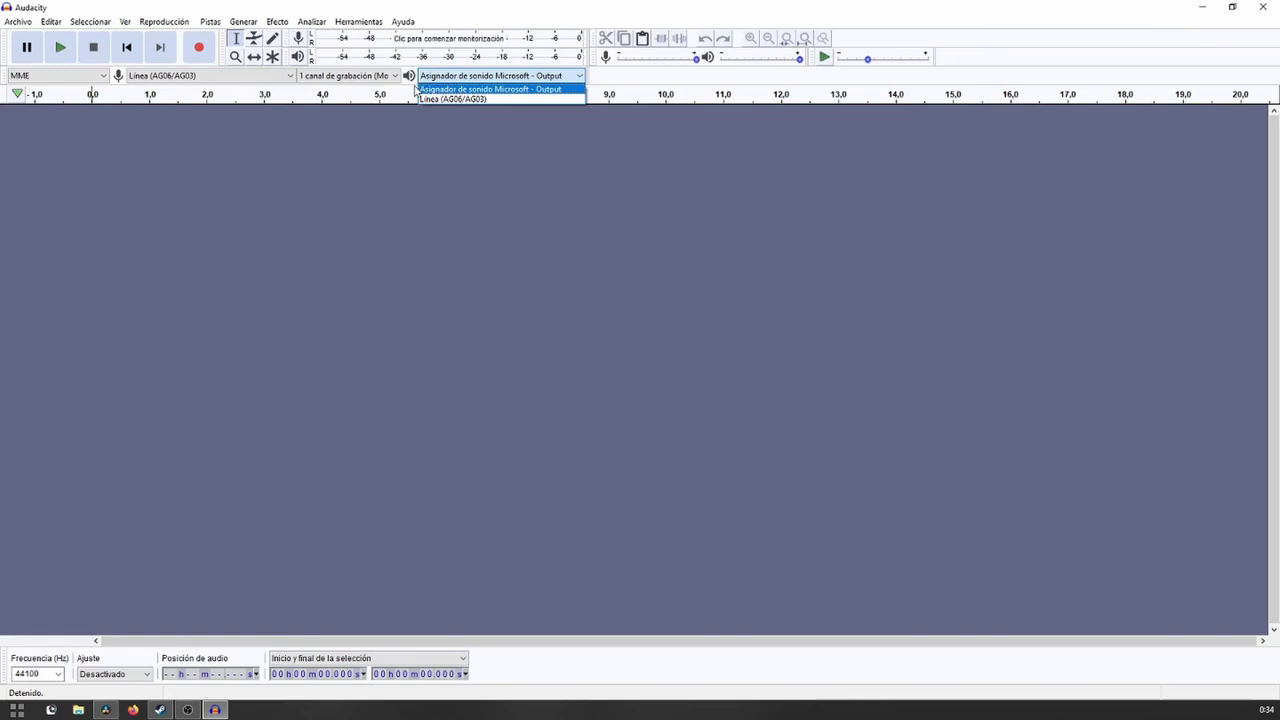
click(418, 89)
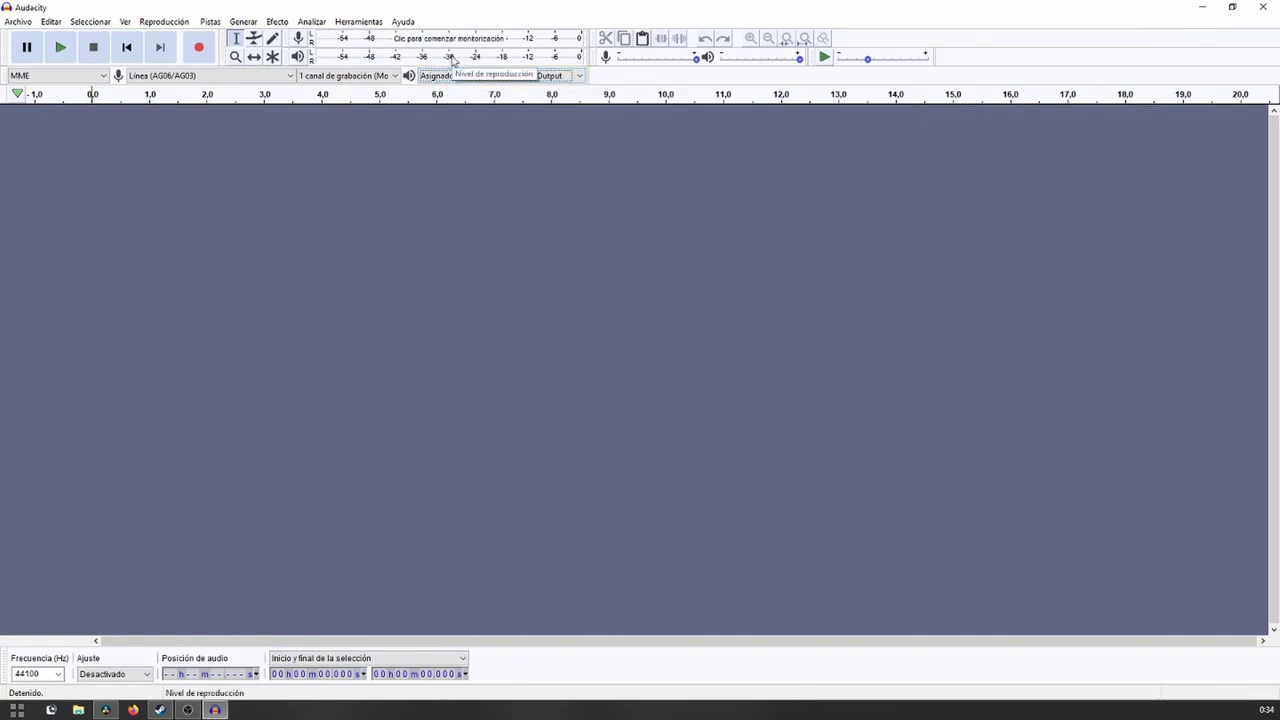
click(452, 77)
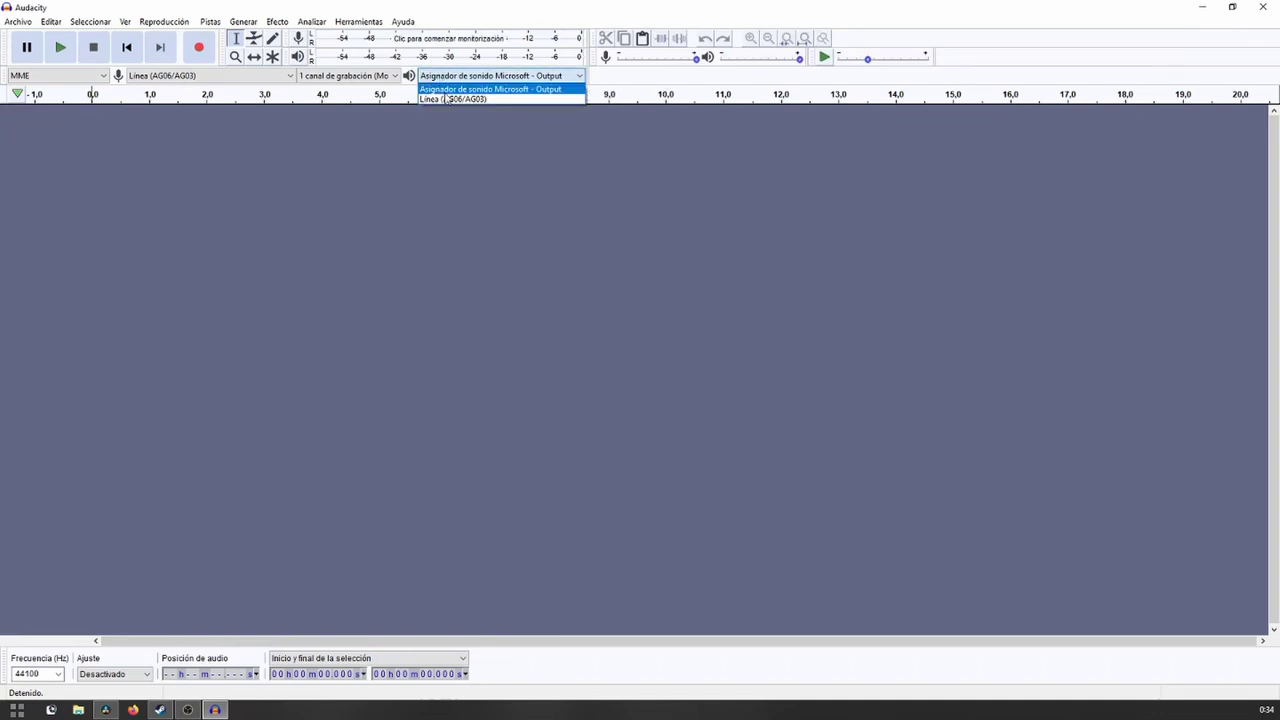
click(444, 100)
Set the recording channels to 1 canal de grabación (Mono).
click(338, 77)
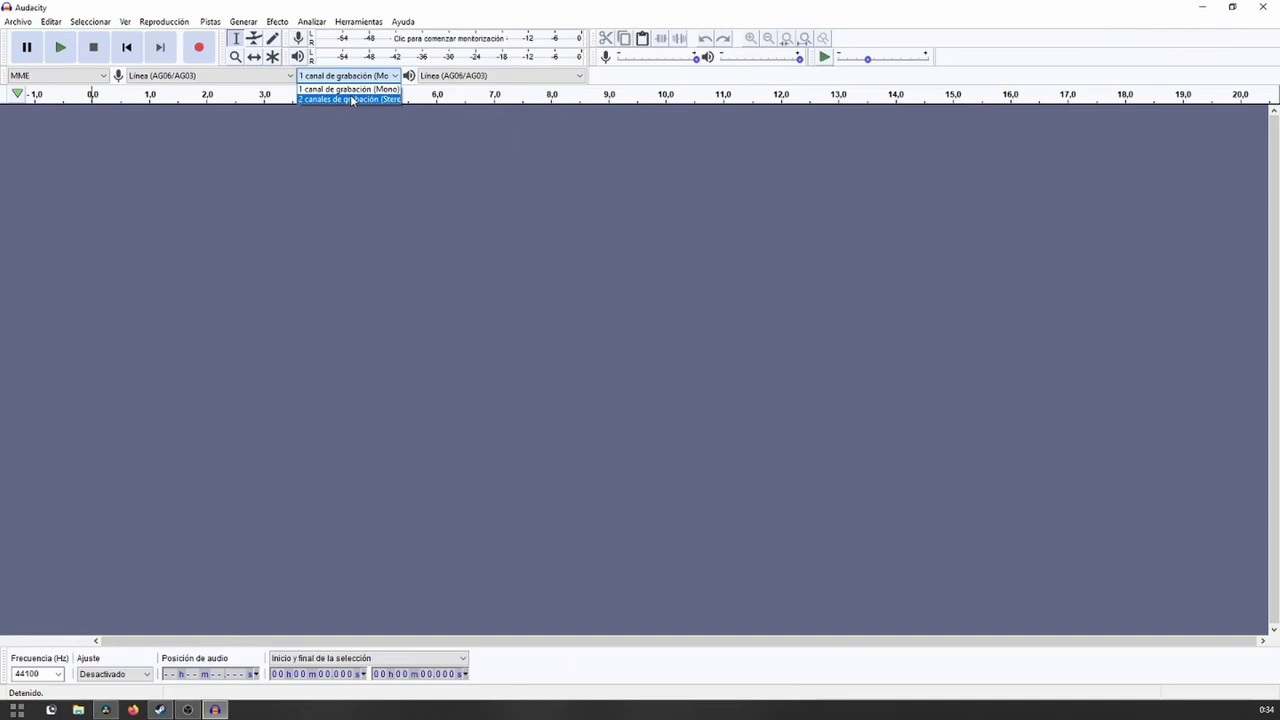
click(306, 79)
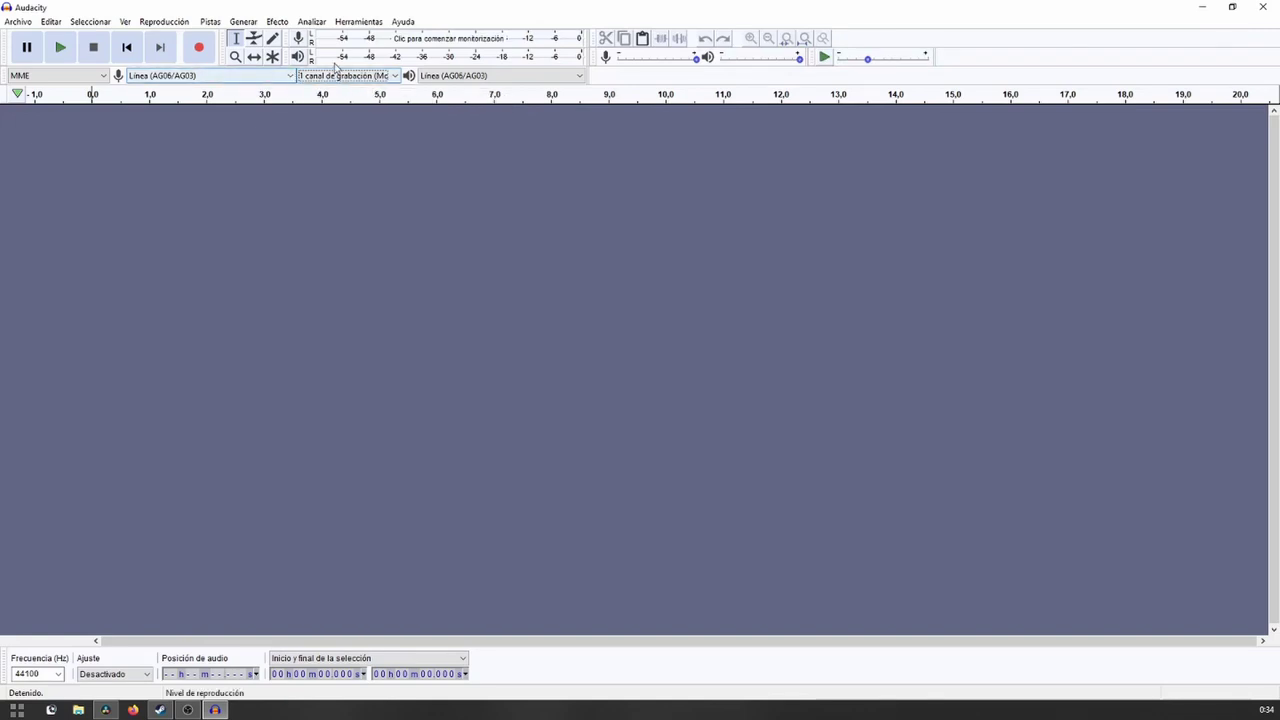
click(330, 78)
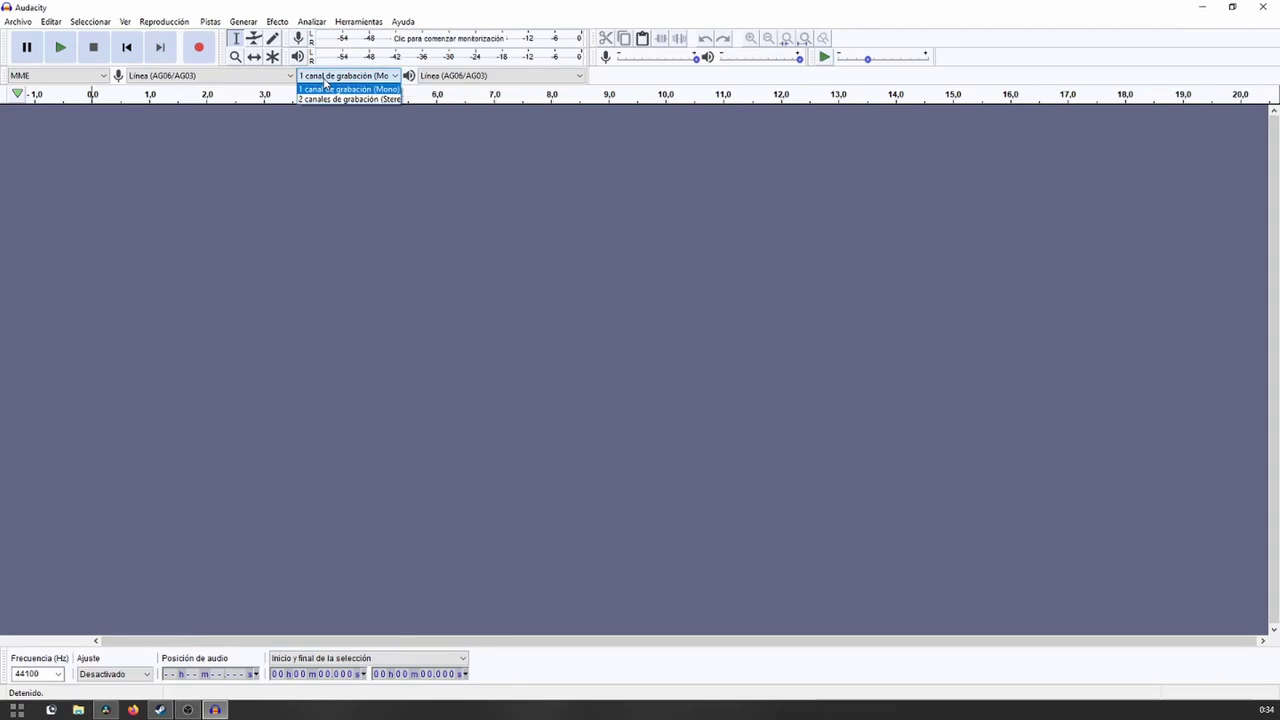
click(325, 90)
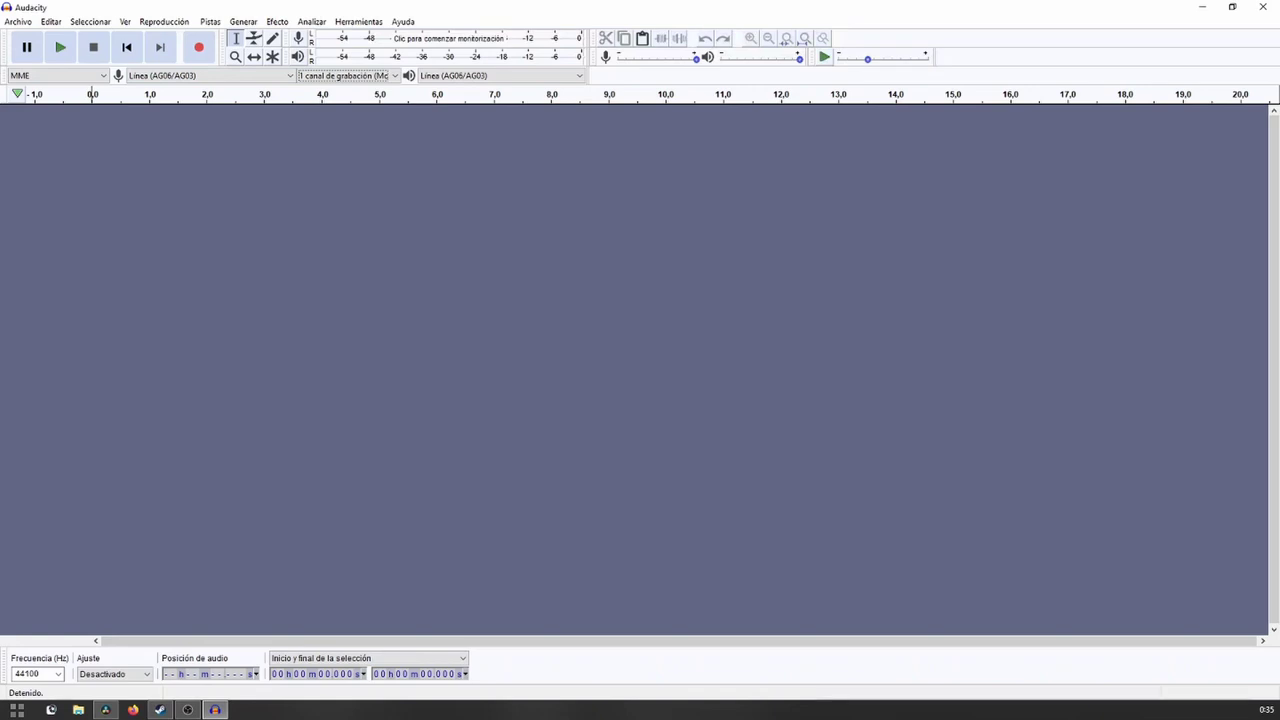
Record a mono voice track about 1 minute 17 seconds long, then stop the recording.
click(200, 48)
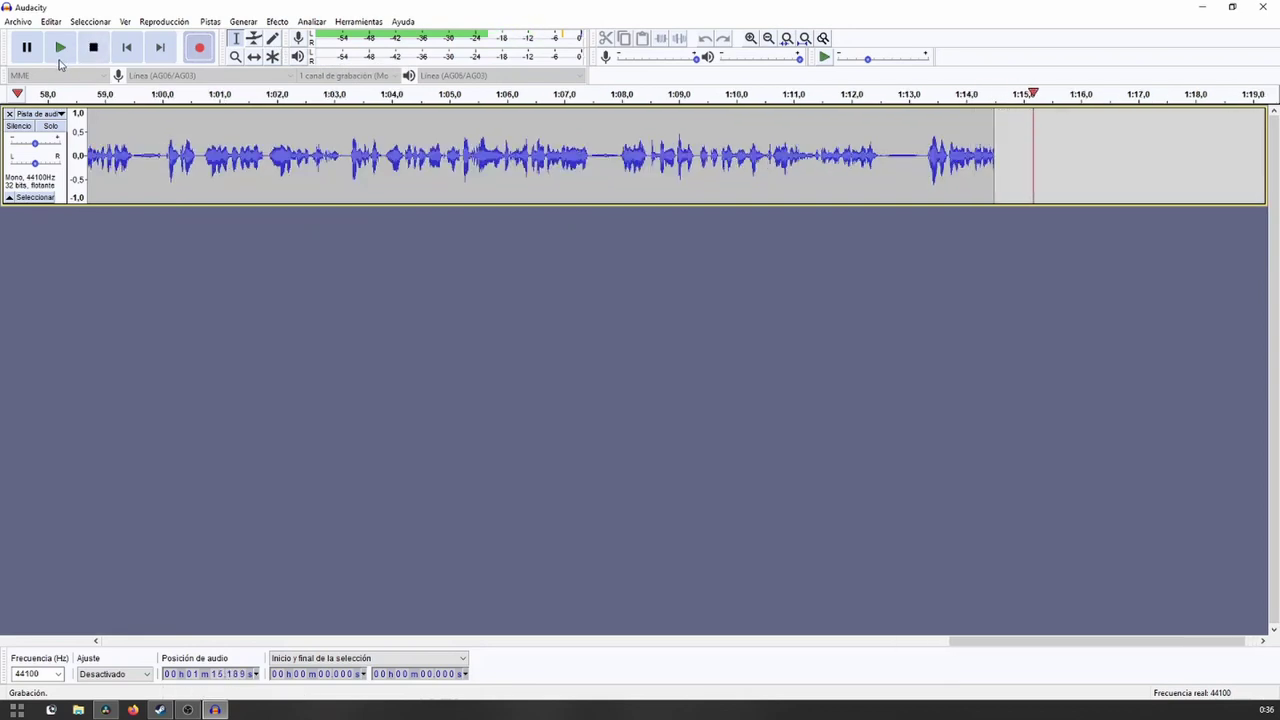
click(94, 47)
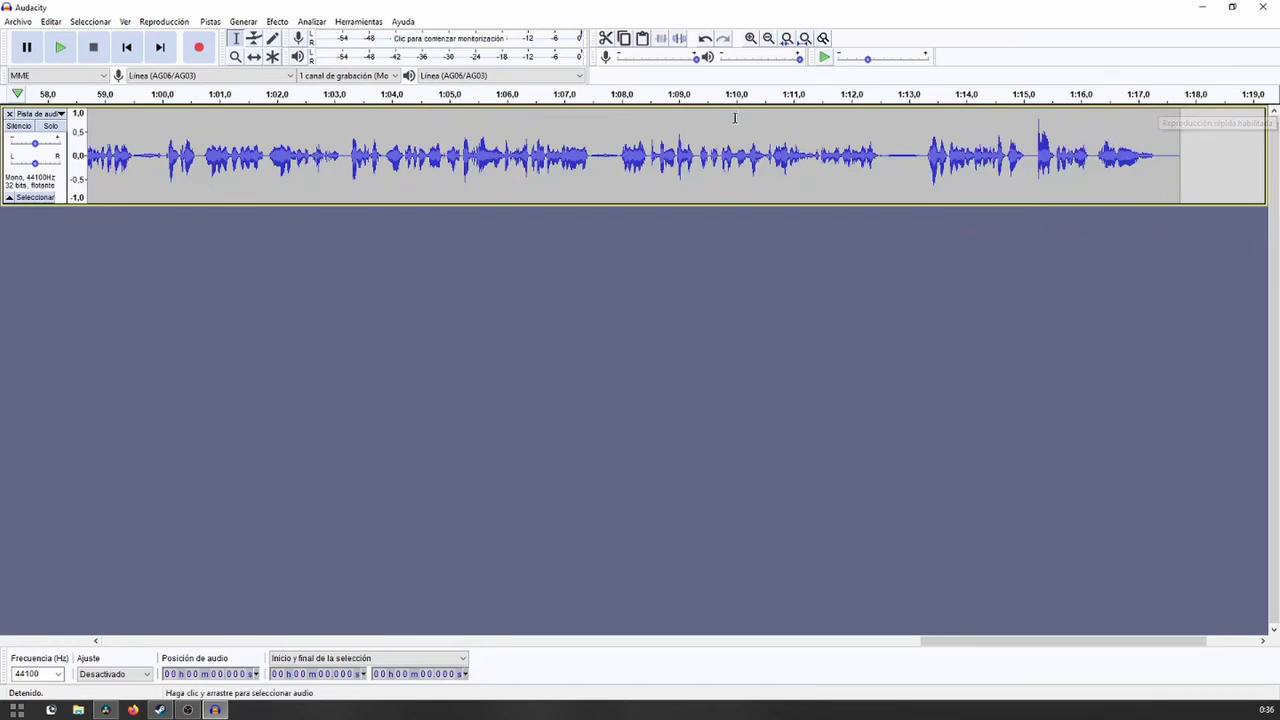
Fit the whole recording to the window width and play a short stretch from about 15 seconds.
click(787, 40)
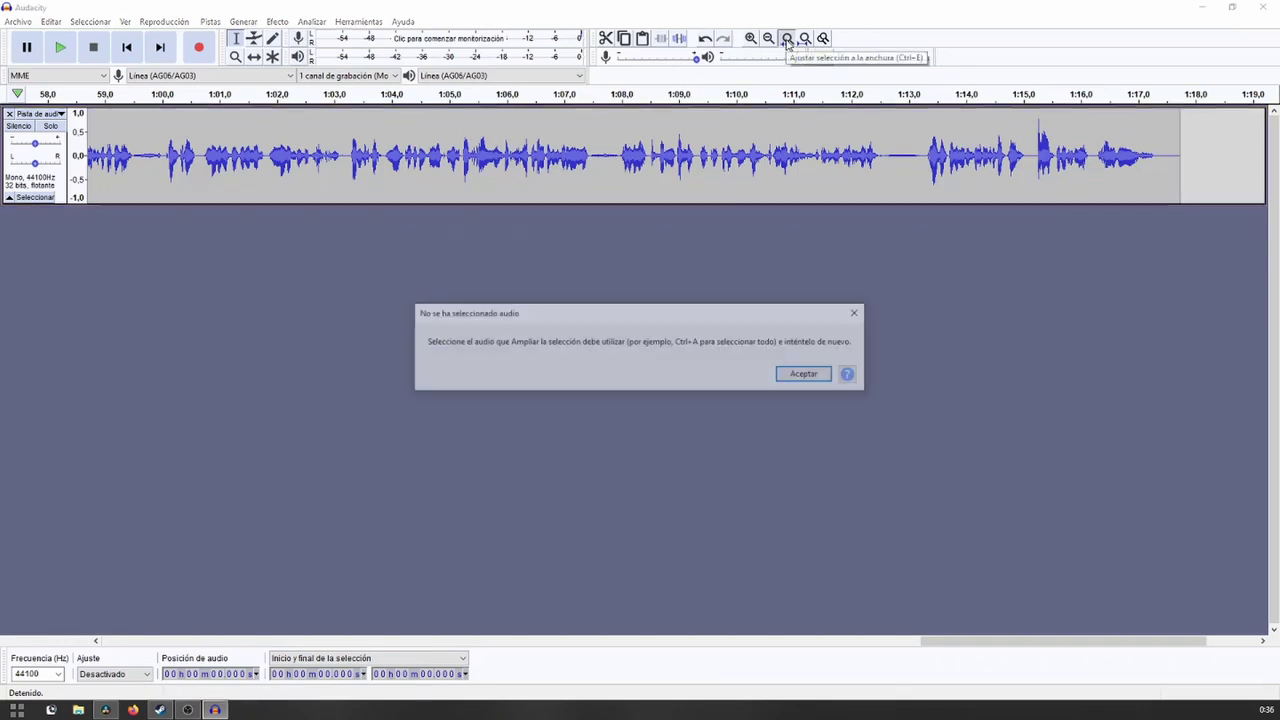
click(858, 313)
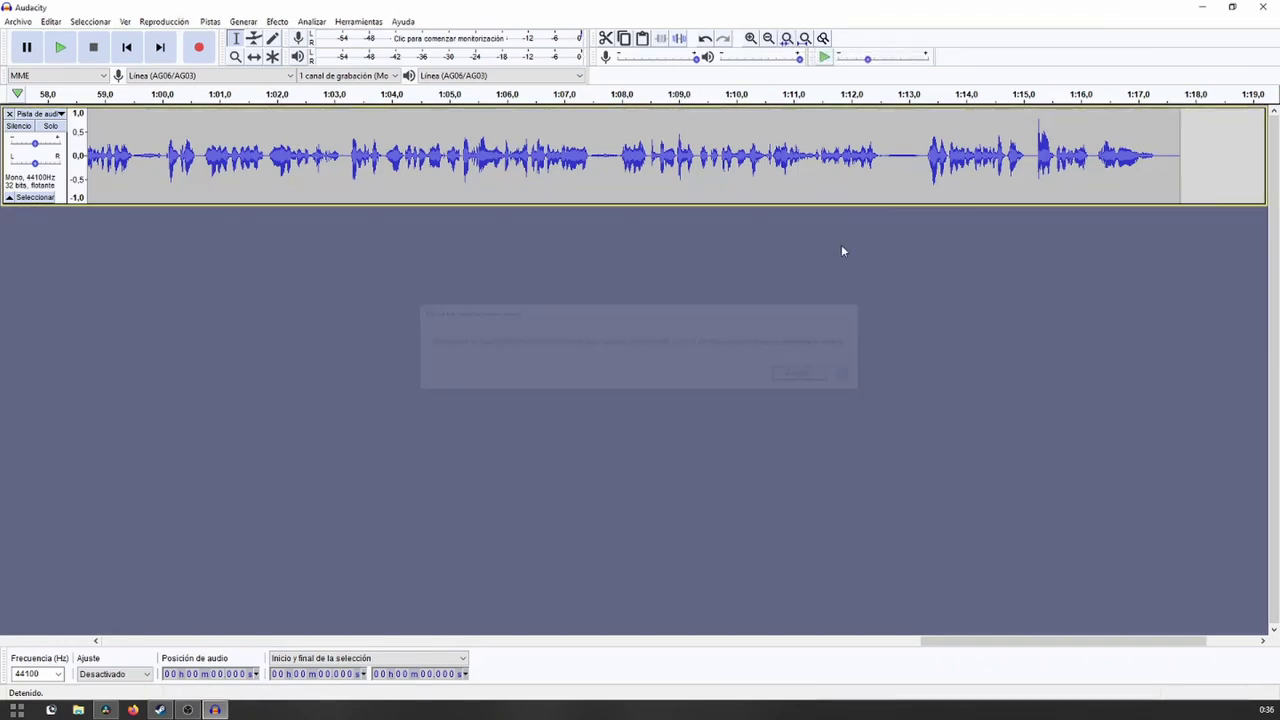
click(804, 38)
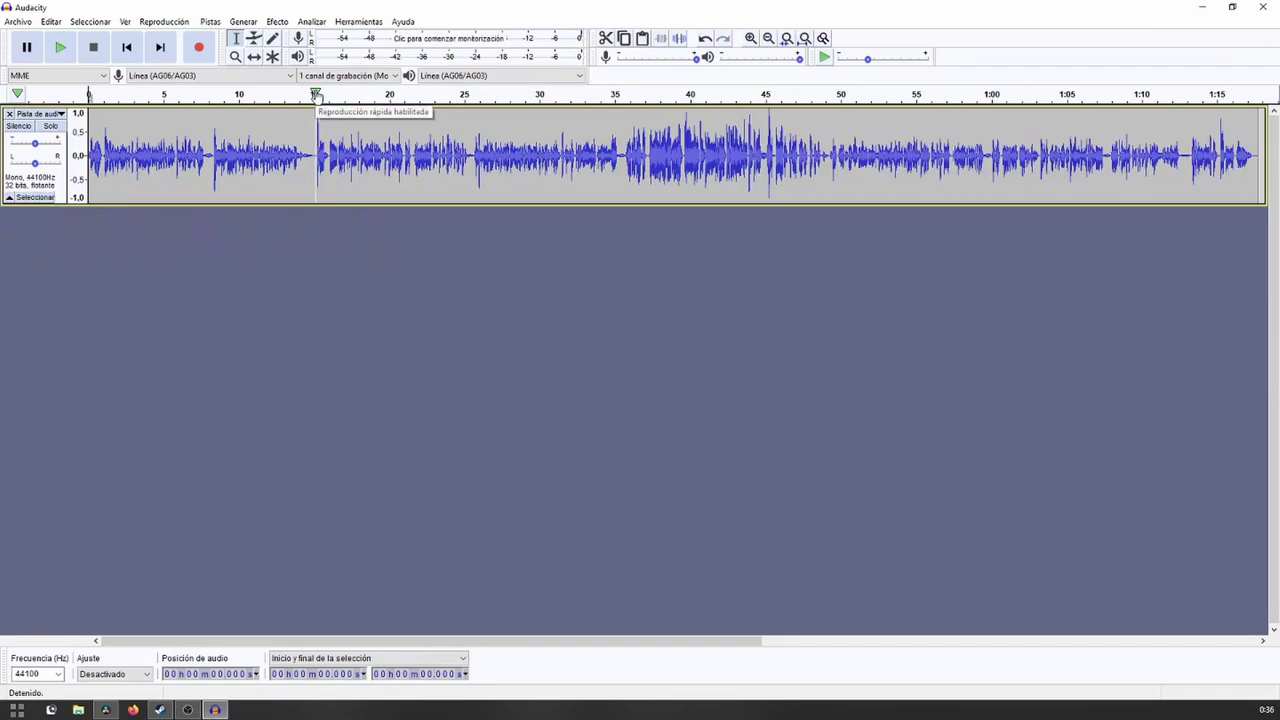
click(313, 94)
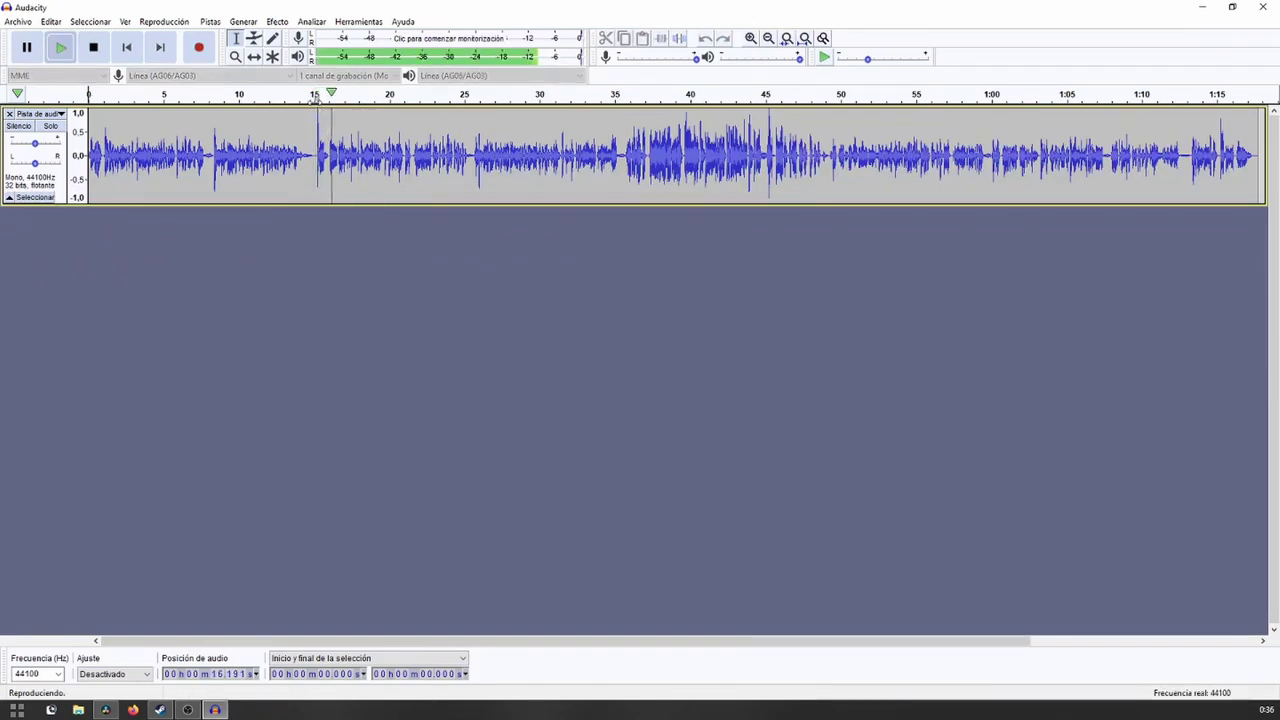
key(space)
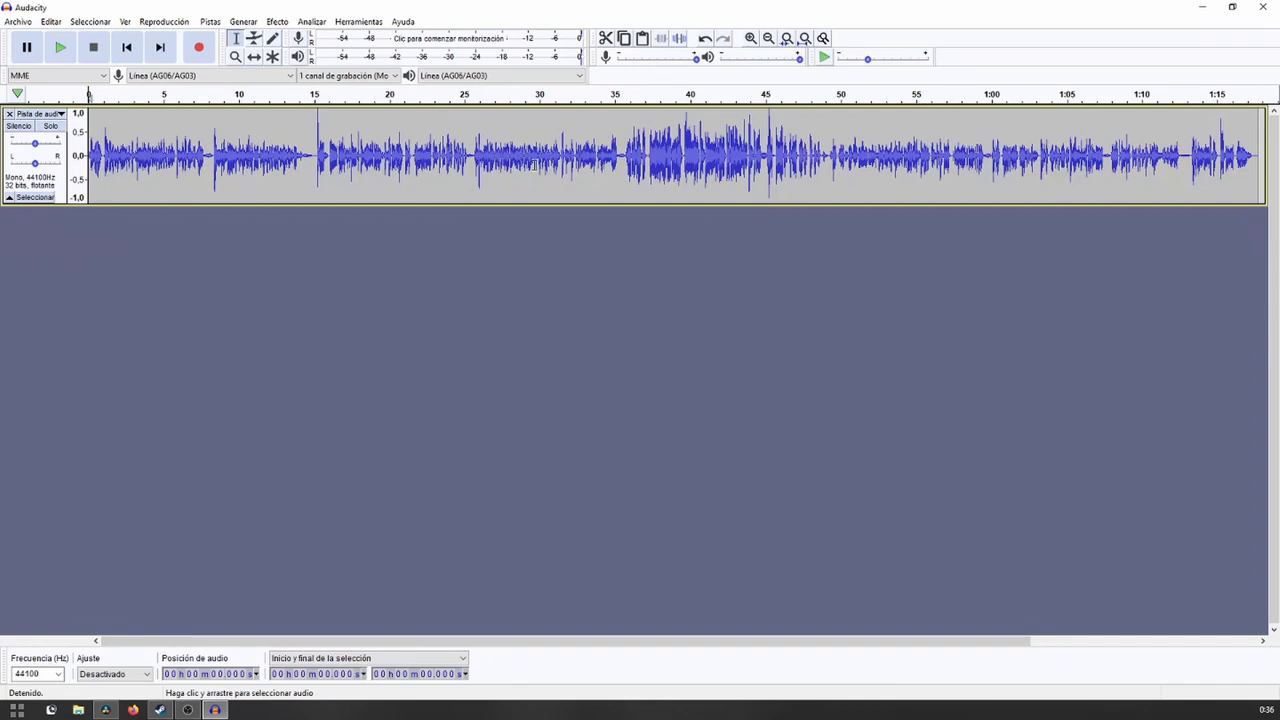
Place the cursor at the loud peak near 15.28 seconds and examine its waveform from sample level out to the full track.
click(314, 115)
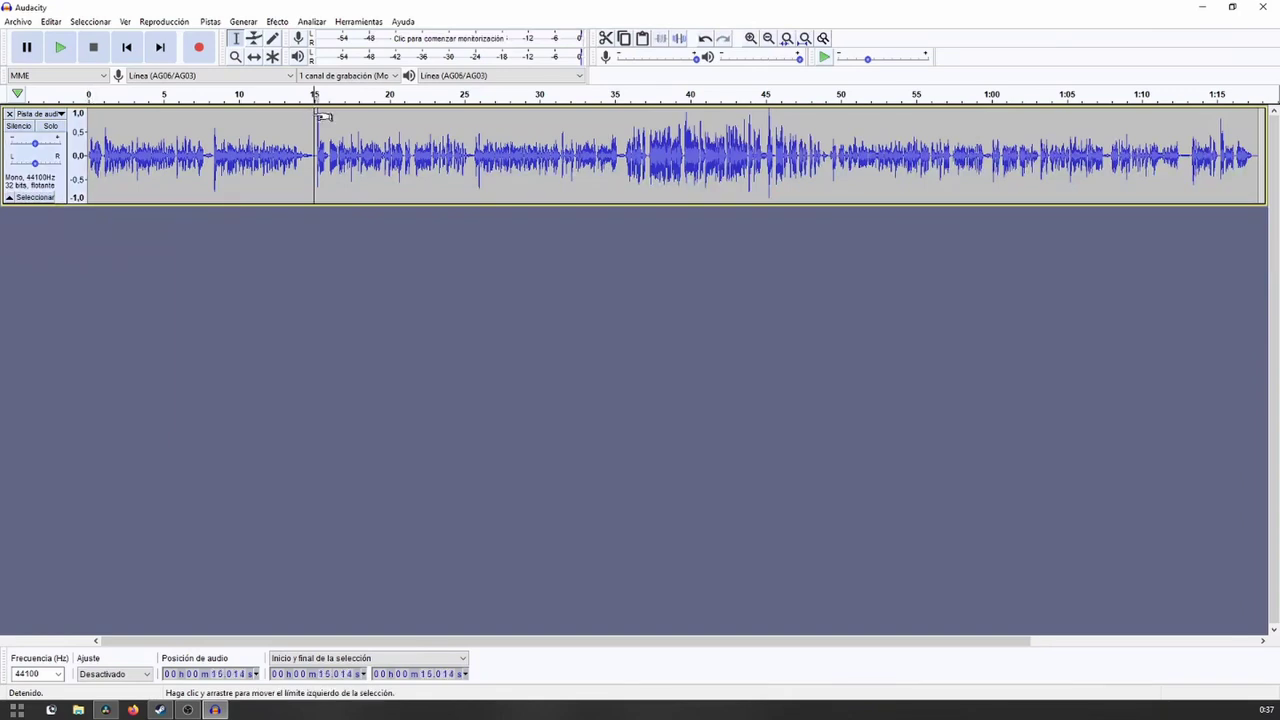
scroll(322, 117, up, 7)
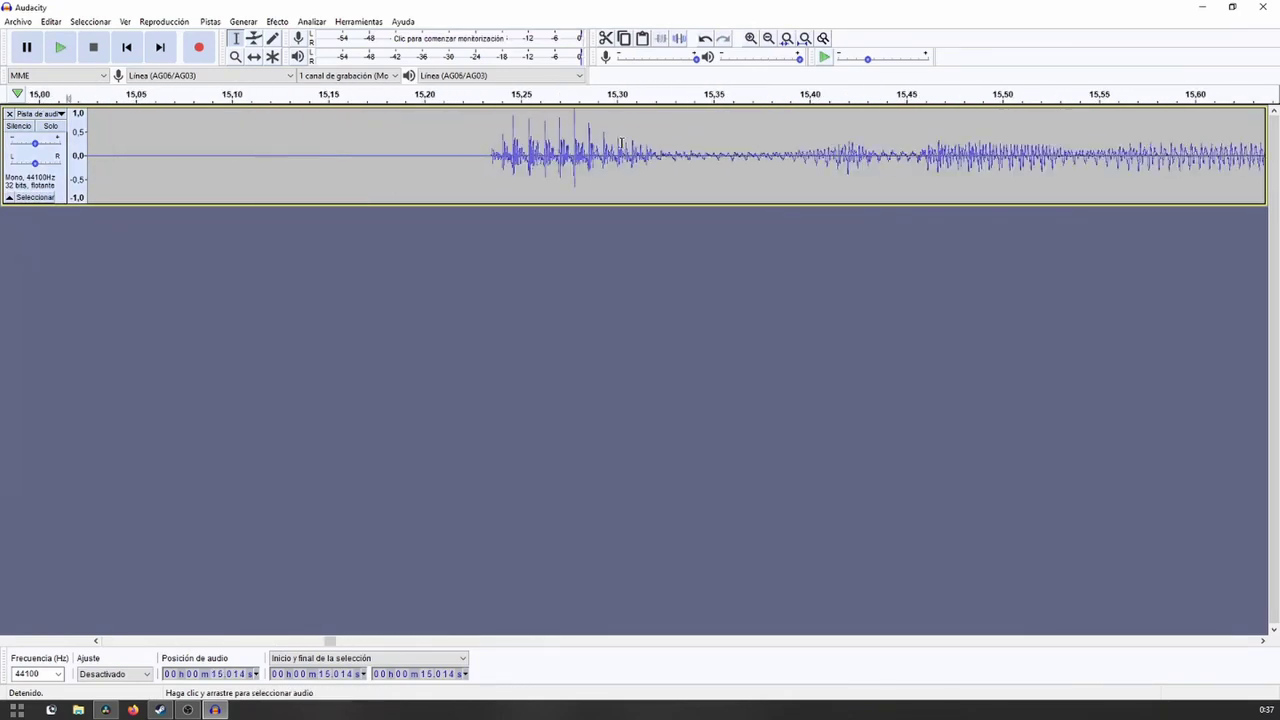
click(572, 121)
scroll(563, 126, up, 6)
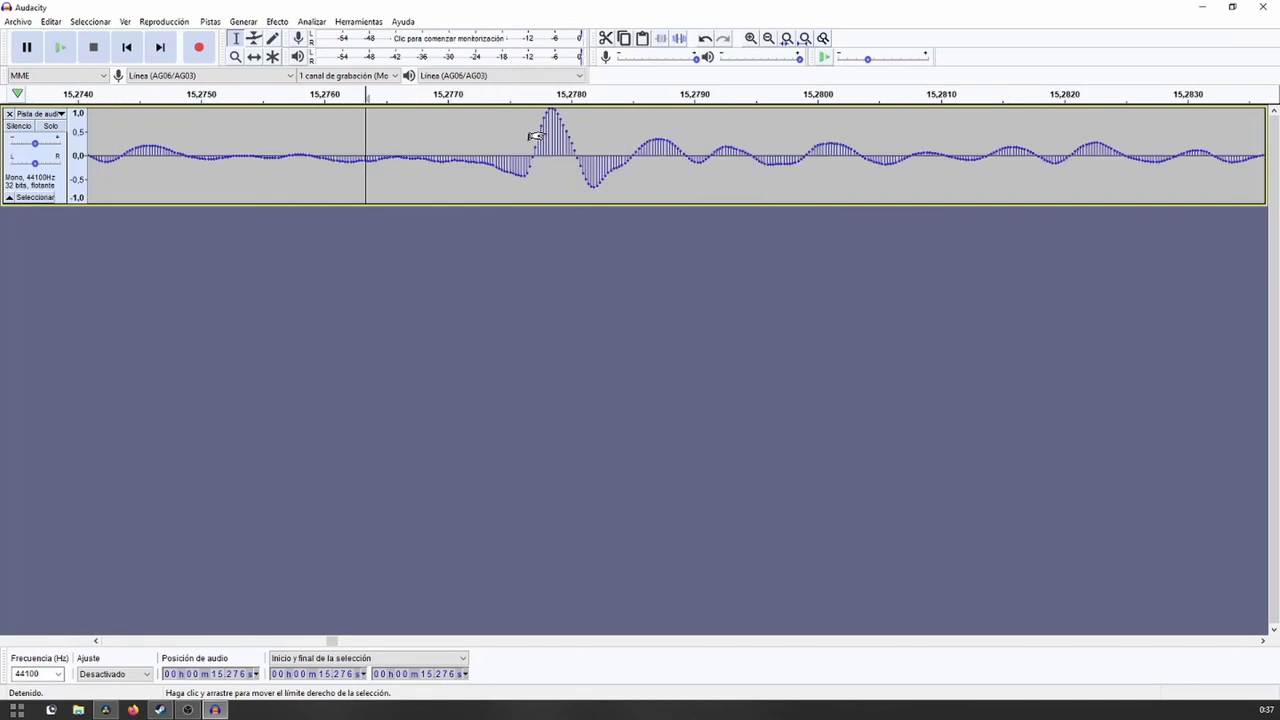
scroll(533, 141, up, 2)
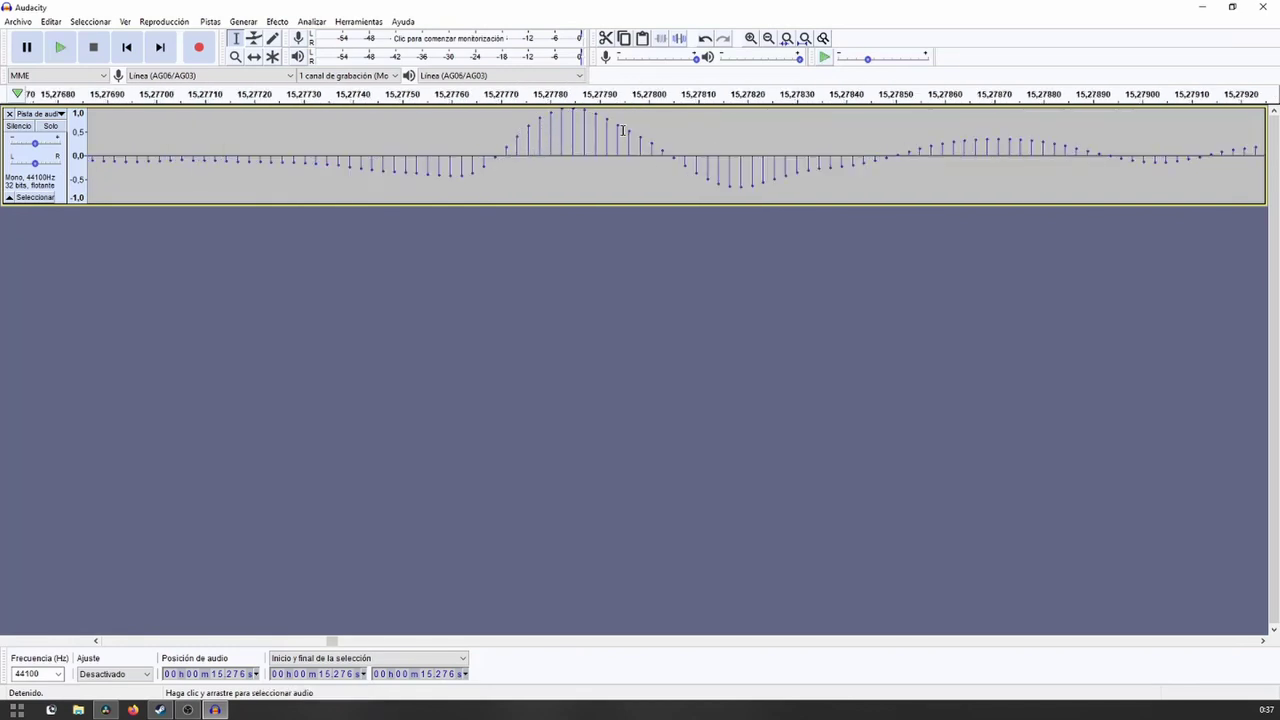
scroll(533, 131, down, 6)
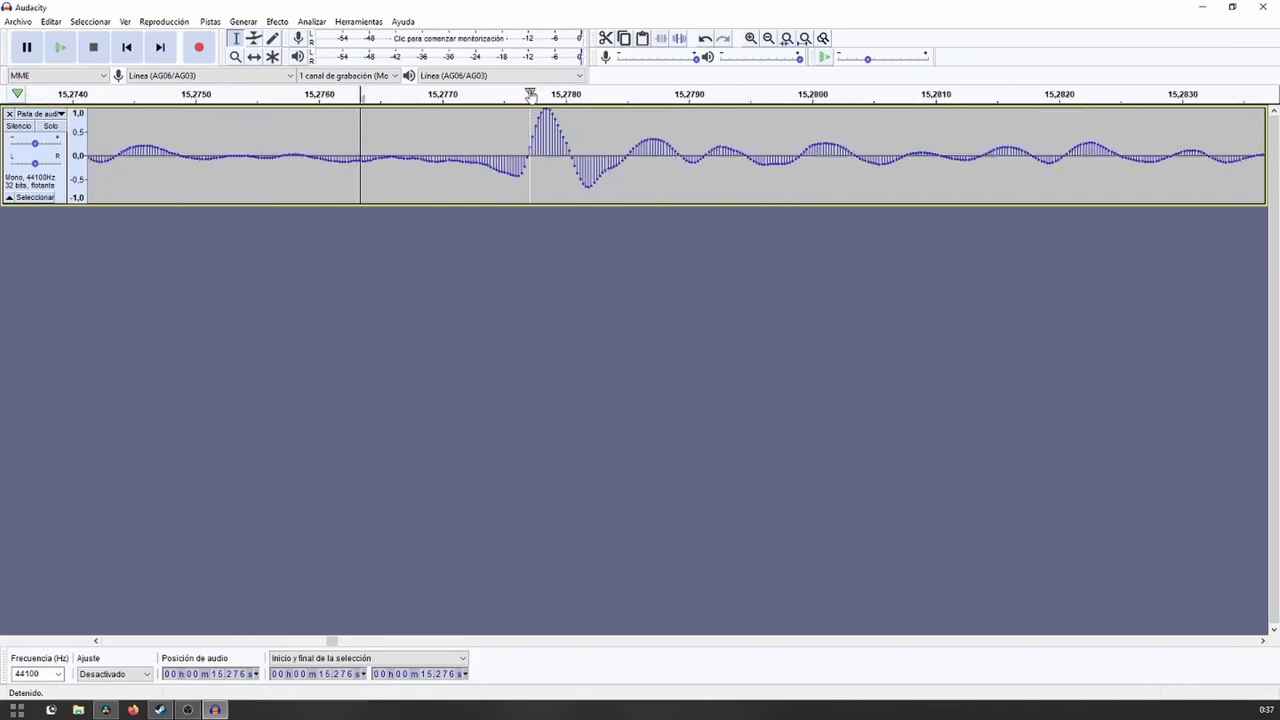
scroll(557, 137, down, 3)
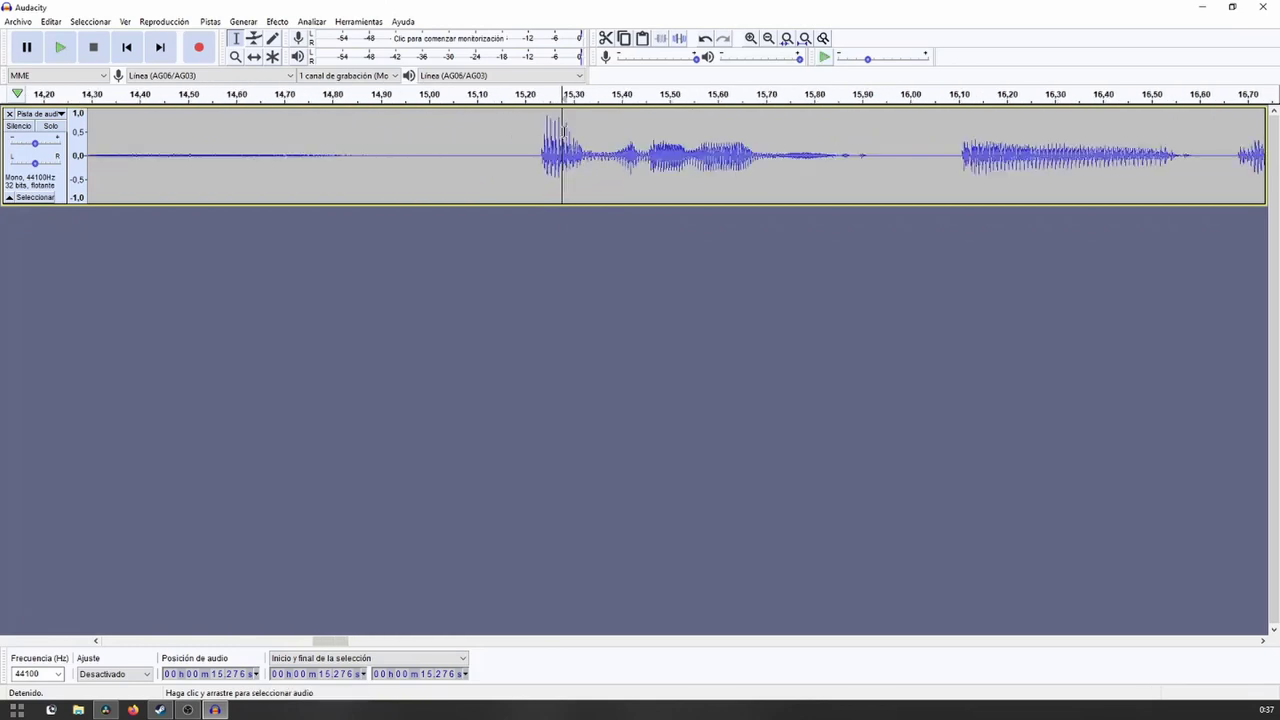
scroll(557, 140, up, 4)
scroll(443, 166, up, 4)
scroll(442, 167, down, 3)
scroll(442, 167, down, 6)
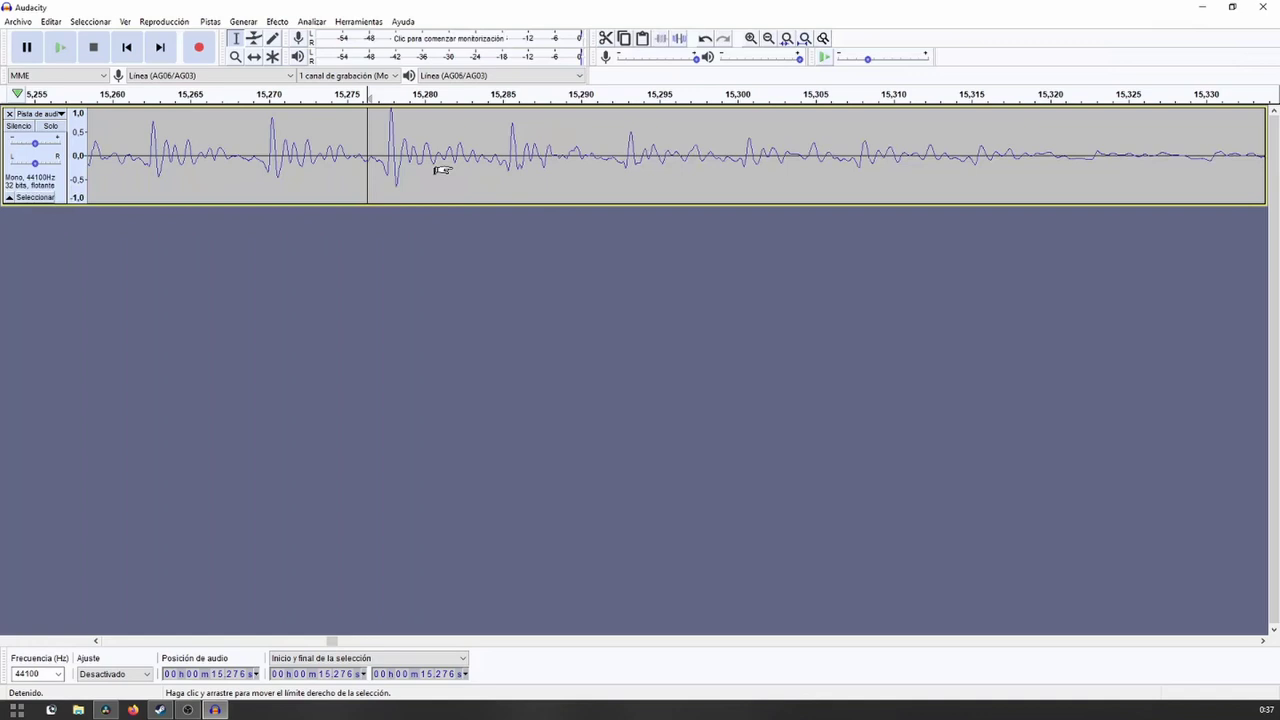
scroll(442, 167, down, 5)
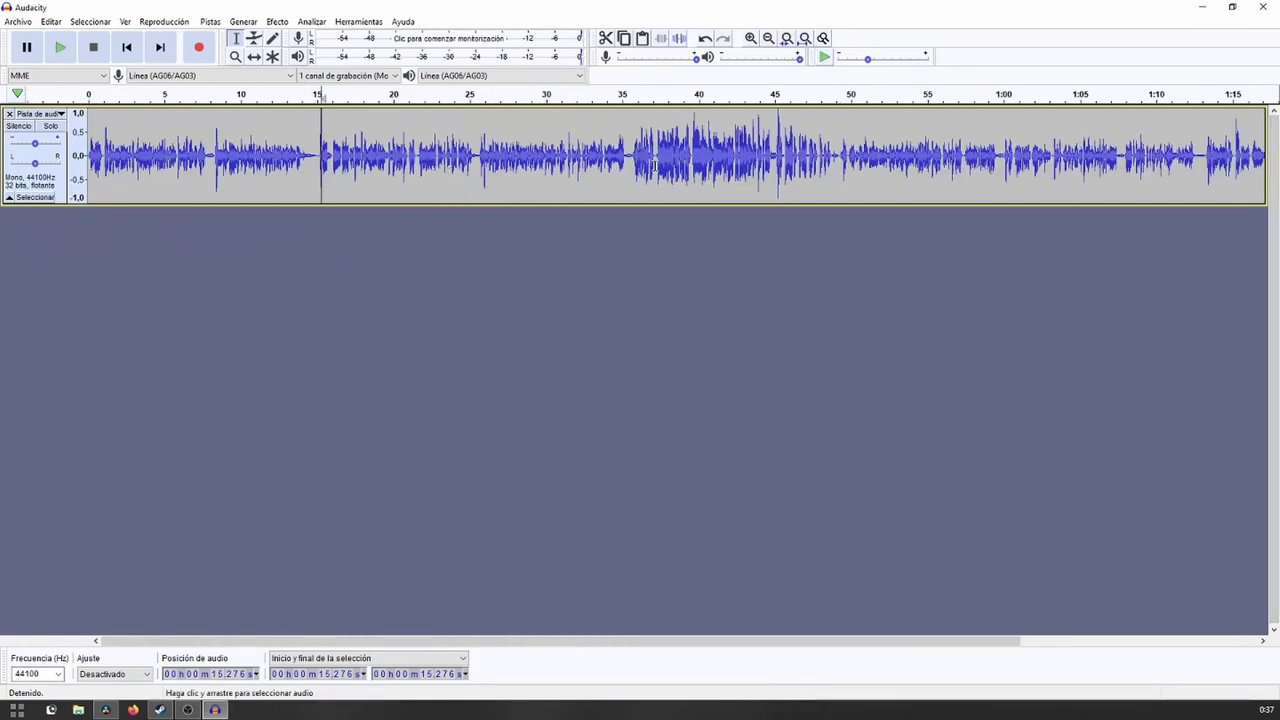
scroll(655, 165, down, 1)
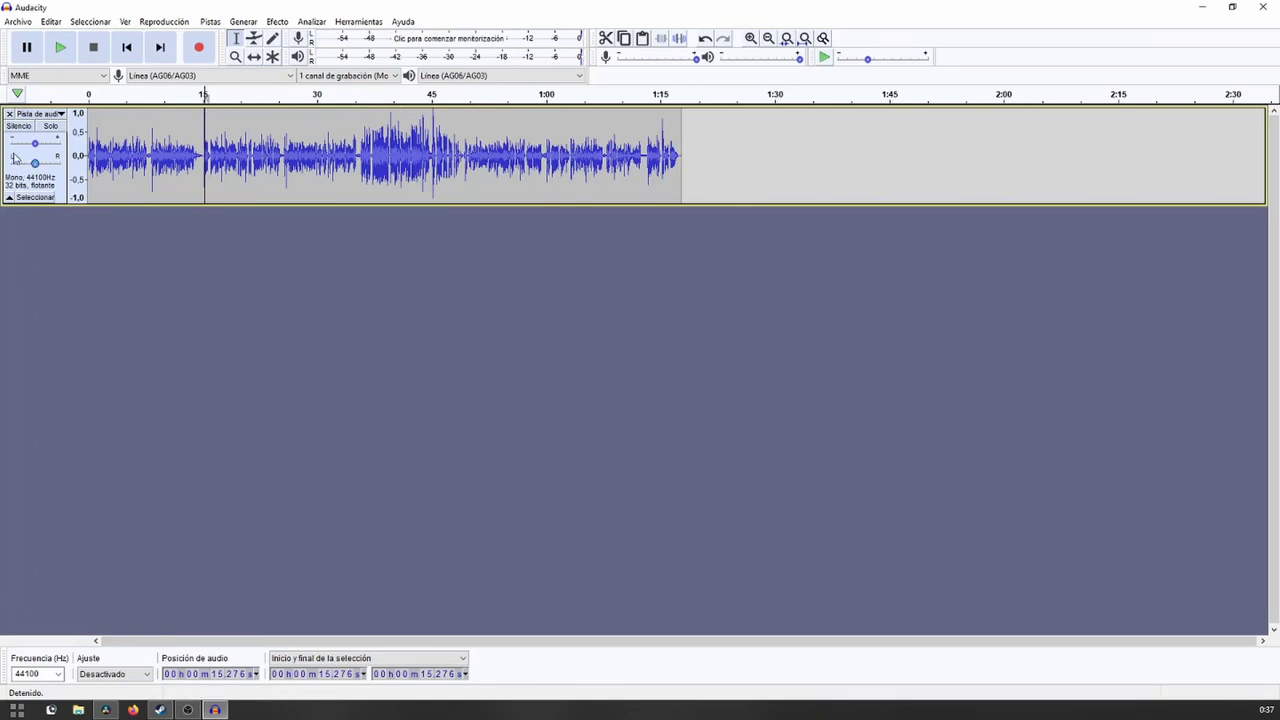
Raise the voice track's gain slightly, playing it from about 18 seconds to check the level and fine-tune the setting.
drag(35, 144, 42, 148)
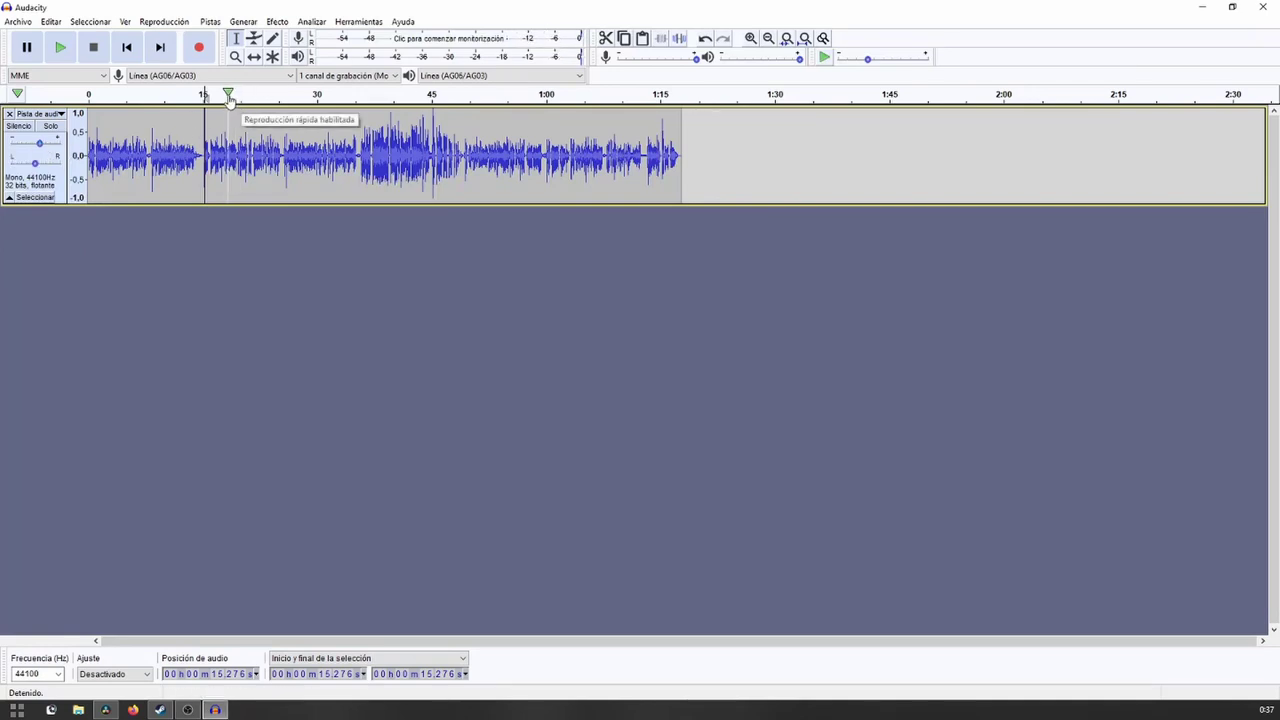
click(226, 95)
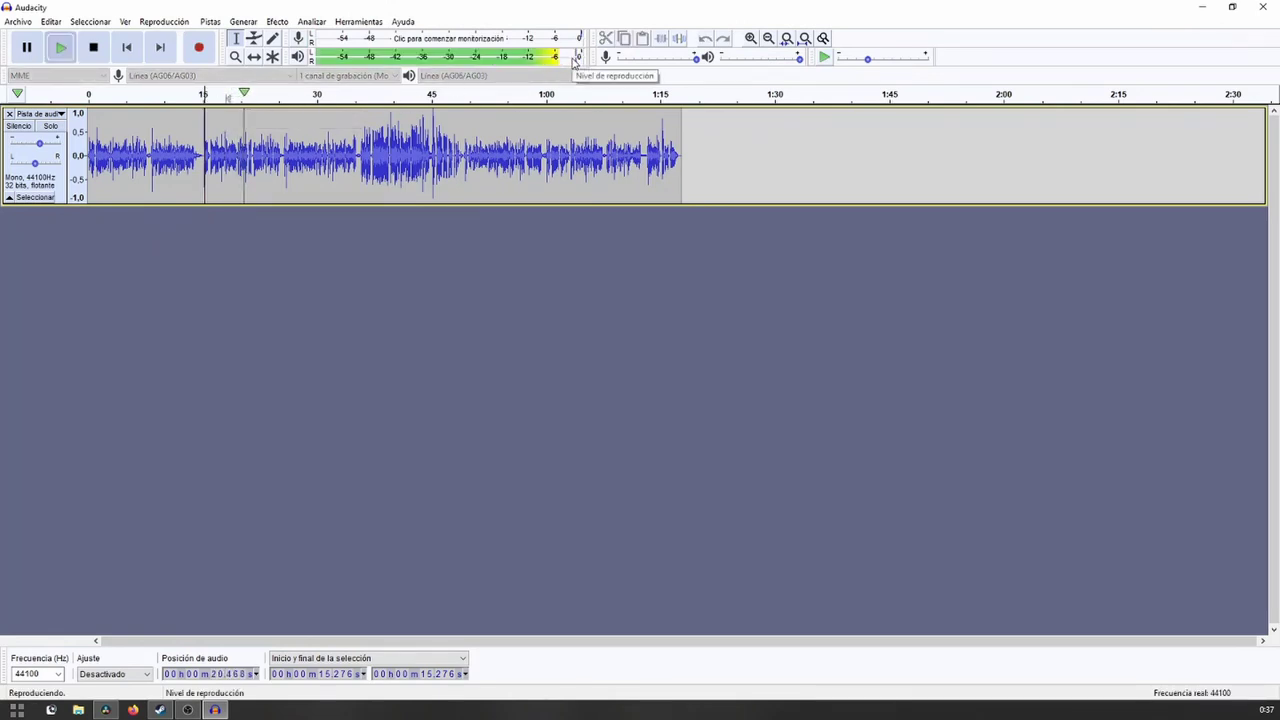
key(space)
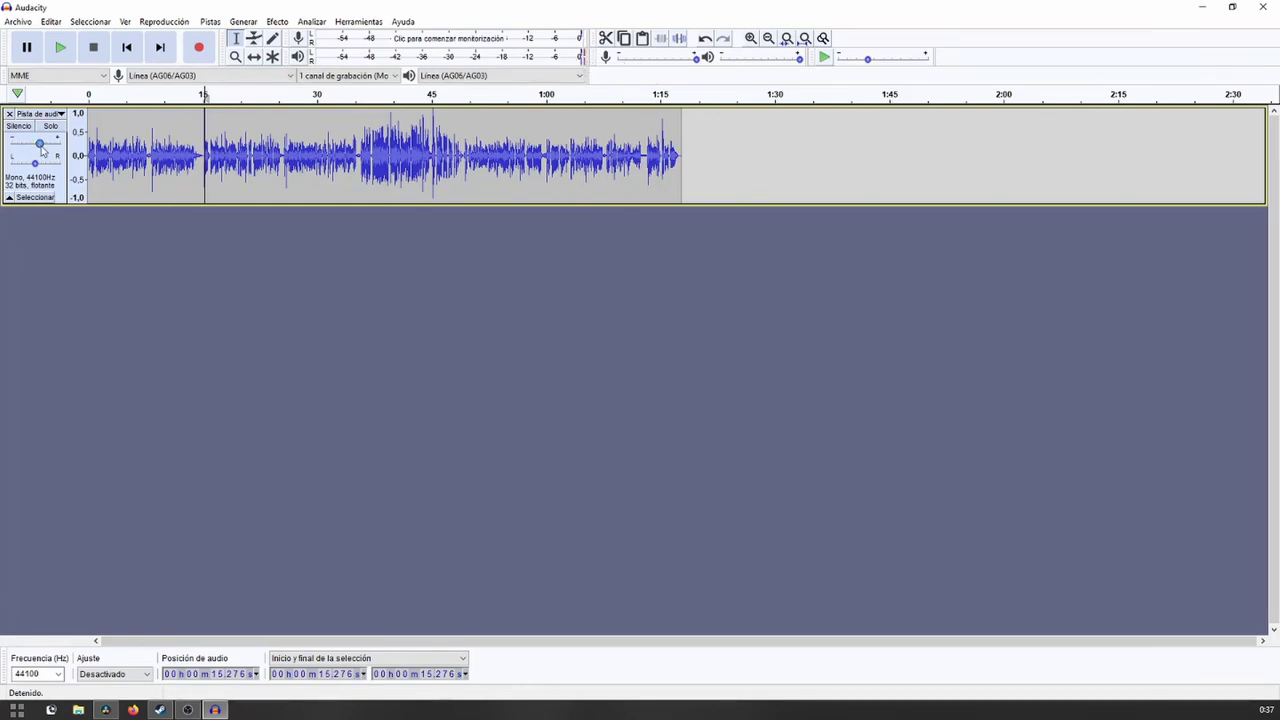
drag(42, 147, 42, 148)
key(space)
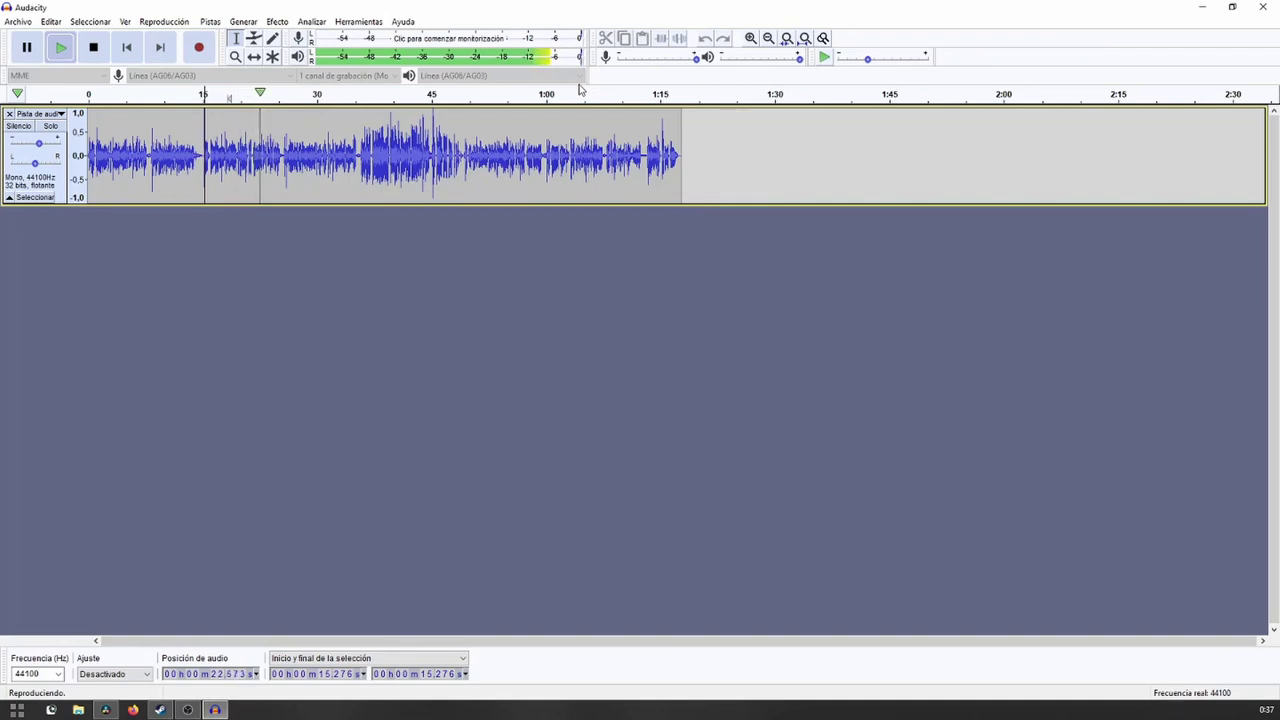
key(space)
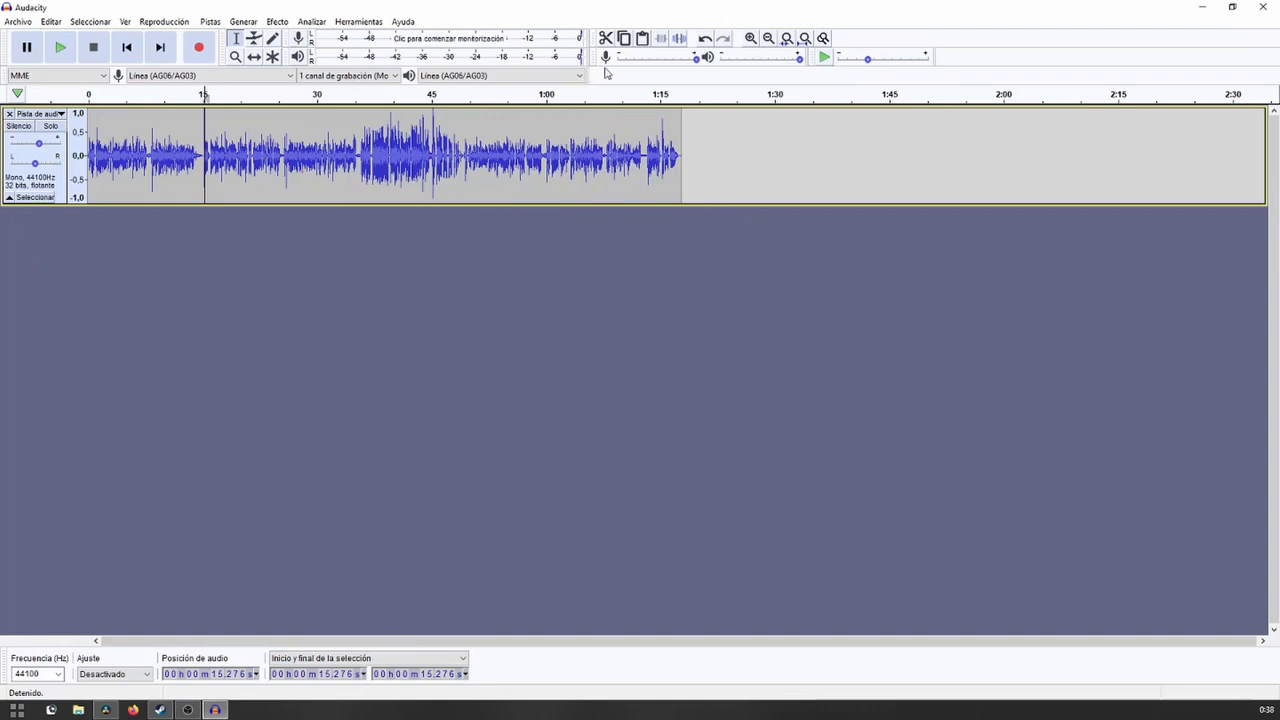
Play short stretches of the loud passage from about 35 to 37 seconds to check its playback level.
click(373, 95)
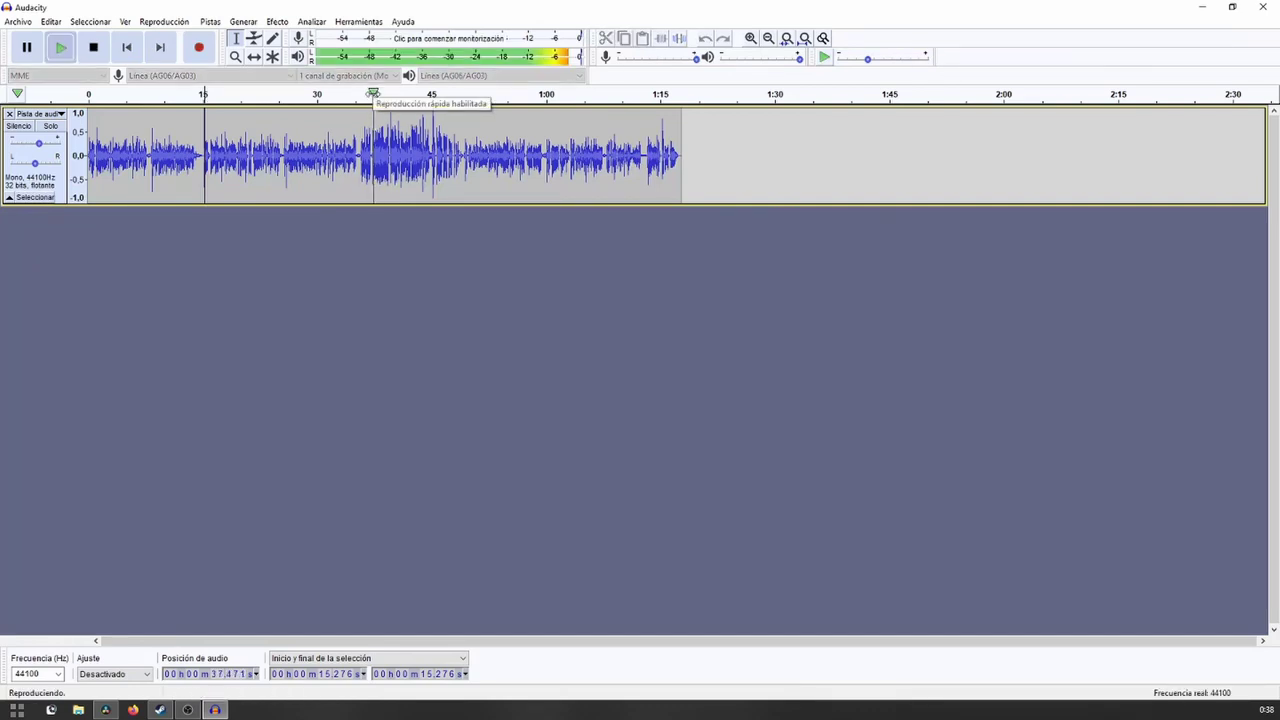
click(378, 95)
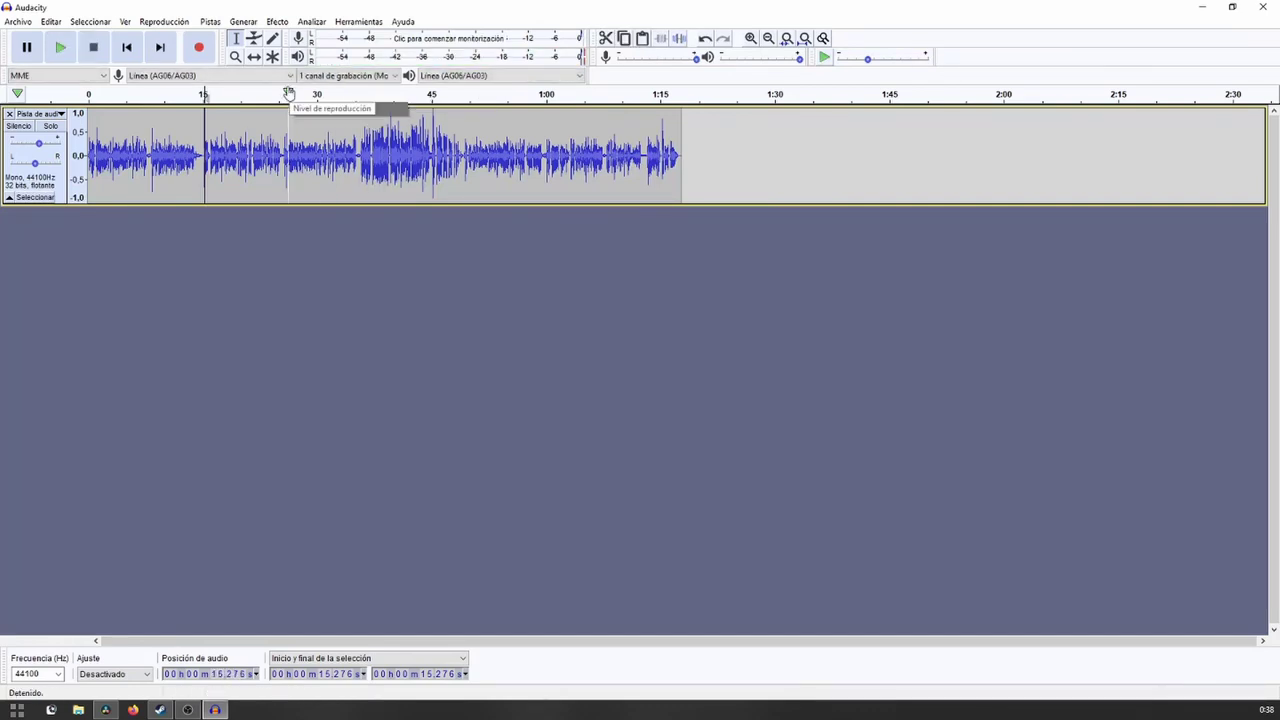
click(356, 95)
click(356, 95)
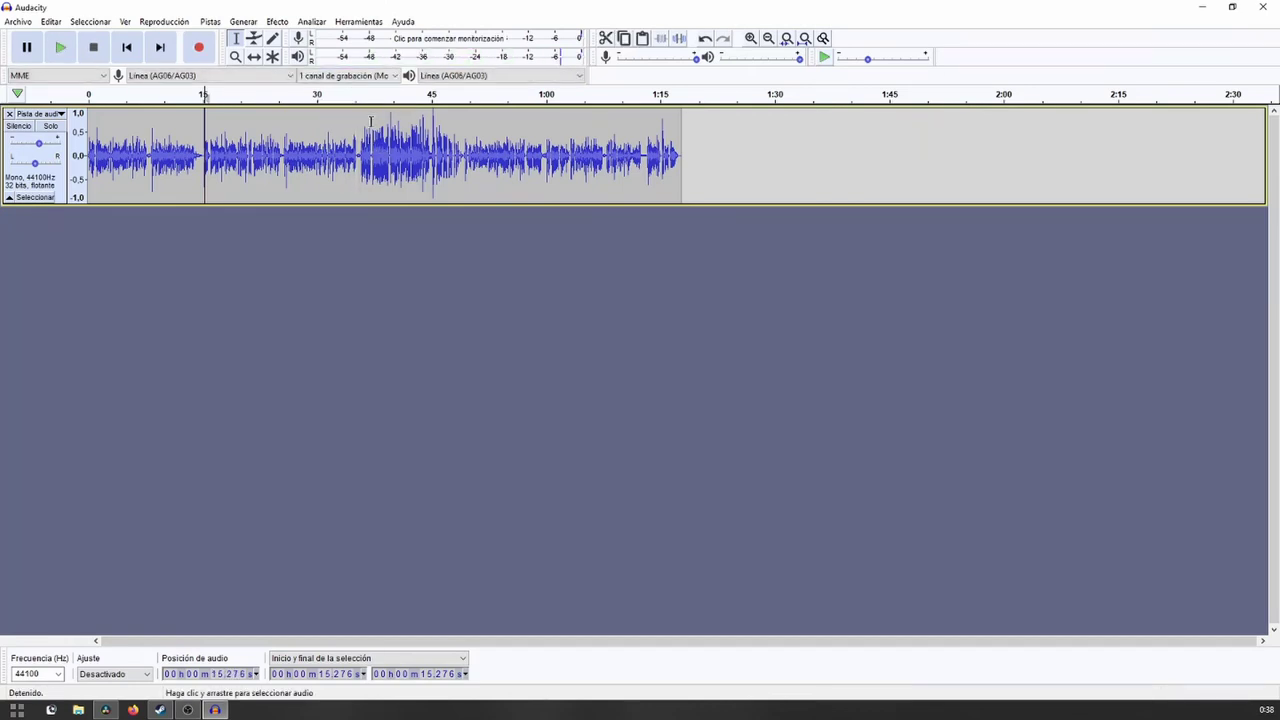
Lower the loud passage between about 36 and 49 seconds with the Envelope tool and play it from about 37 seconds.
click(254, 38)
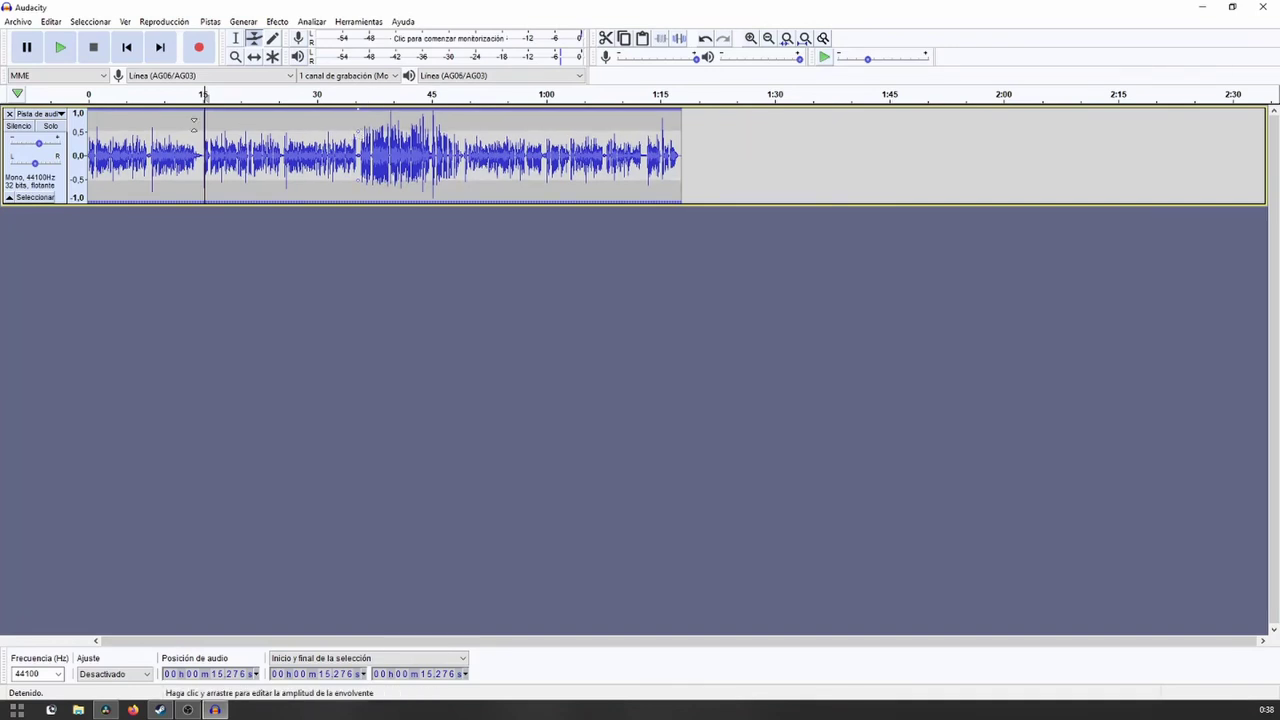
drag(370, 127, 462, 130)
drag(379, 125, 431, 131)
click(368, 94)
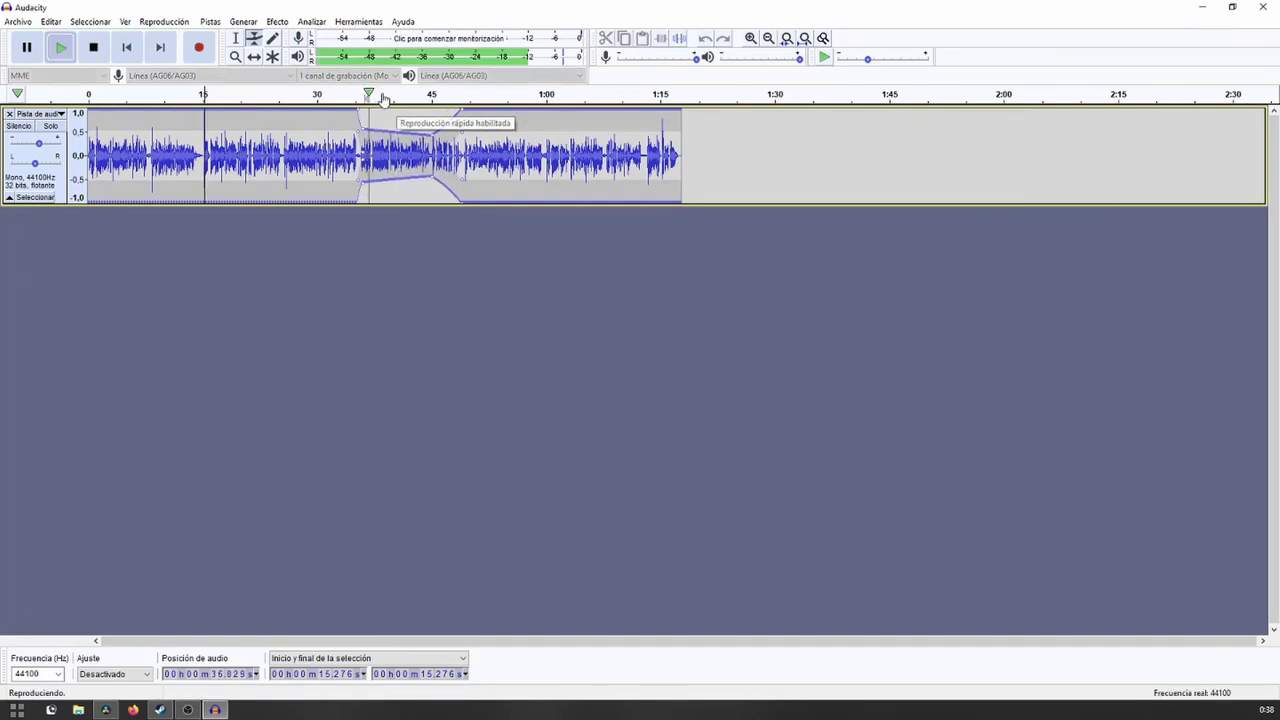
click(382, 97)
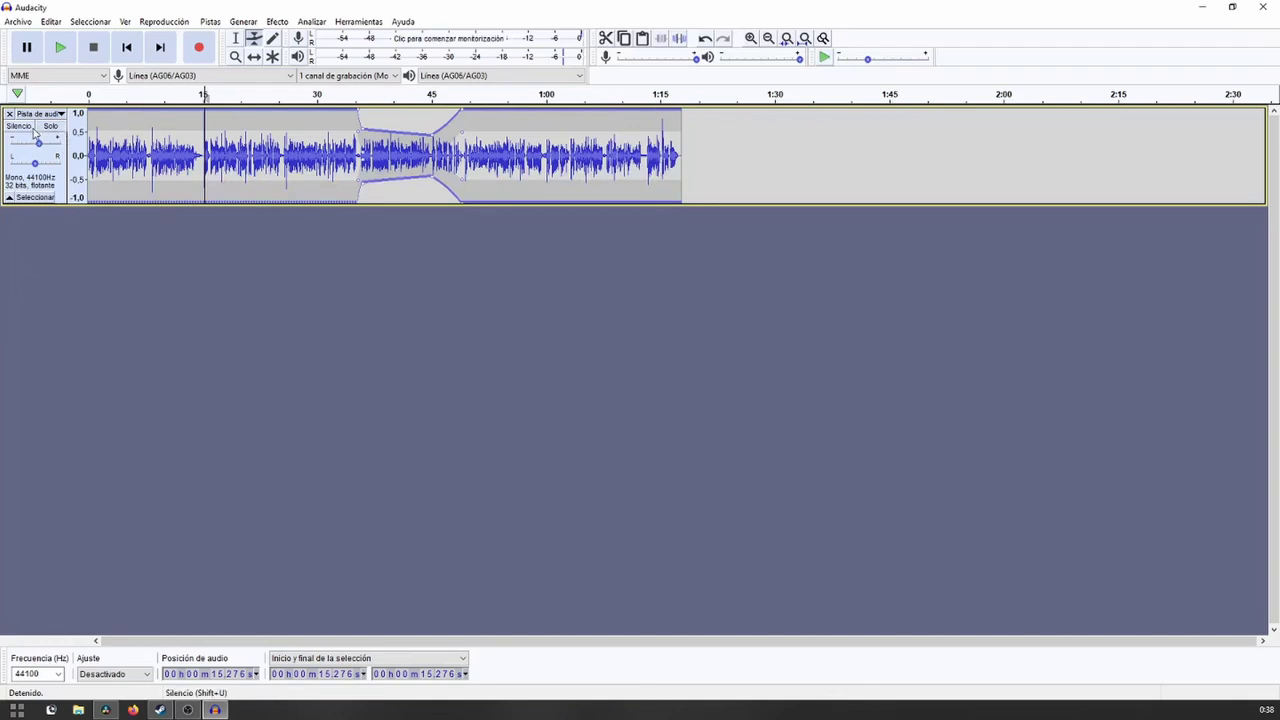
Compare with the level at 15 seconds, then lower the envelope point near 36 seconds to flatten the reduced section and play it.
key(space)
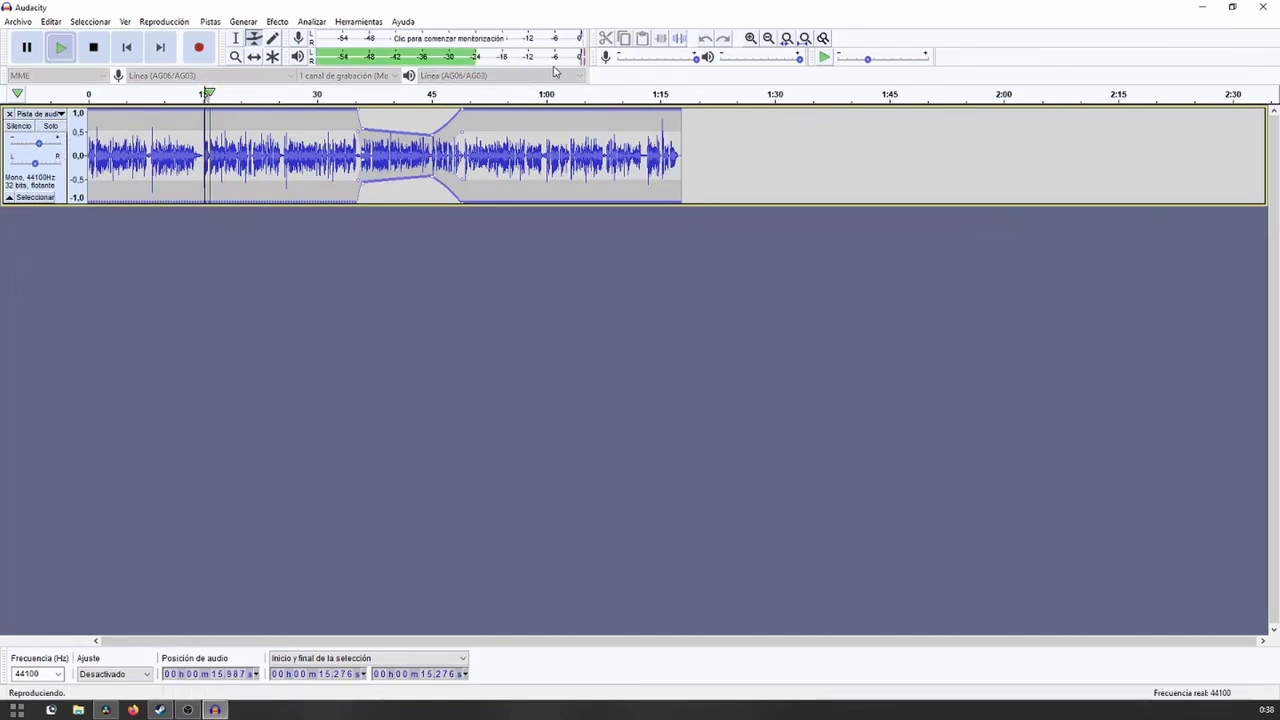
key(space)
drag(363, 126, 363, 133)
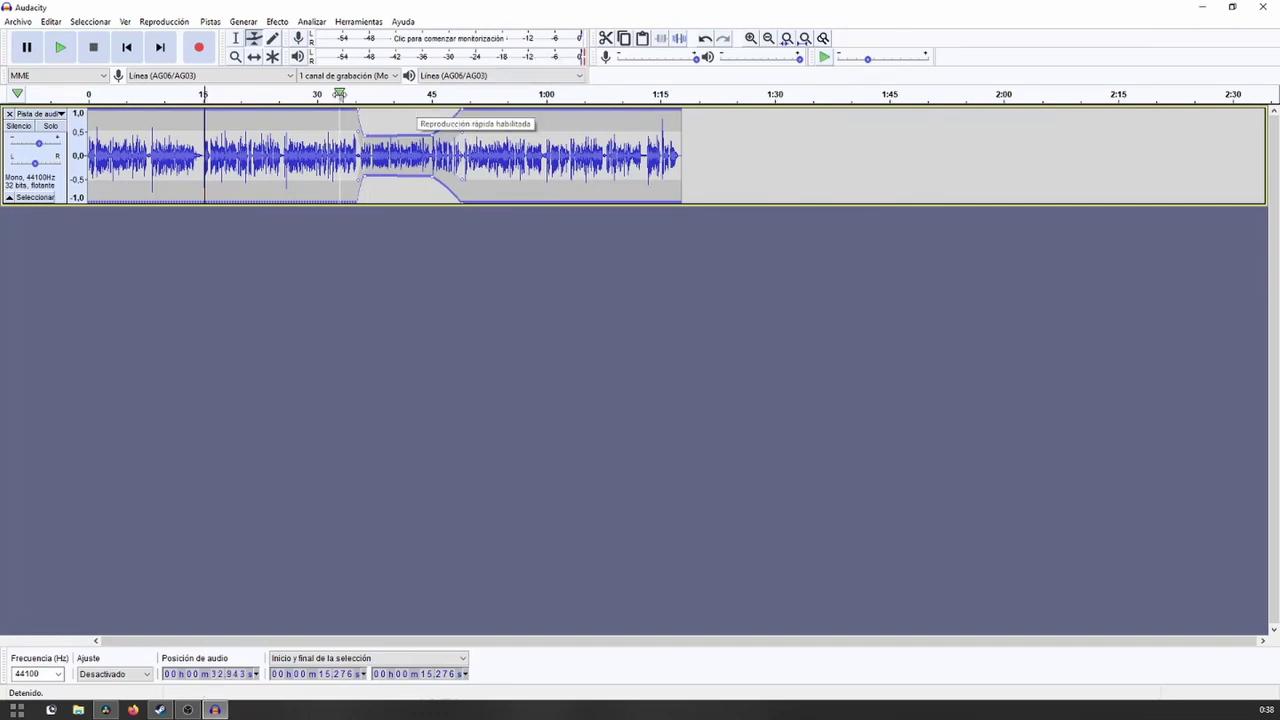
click(362, 94)
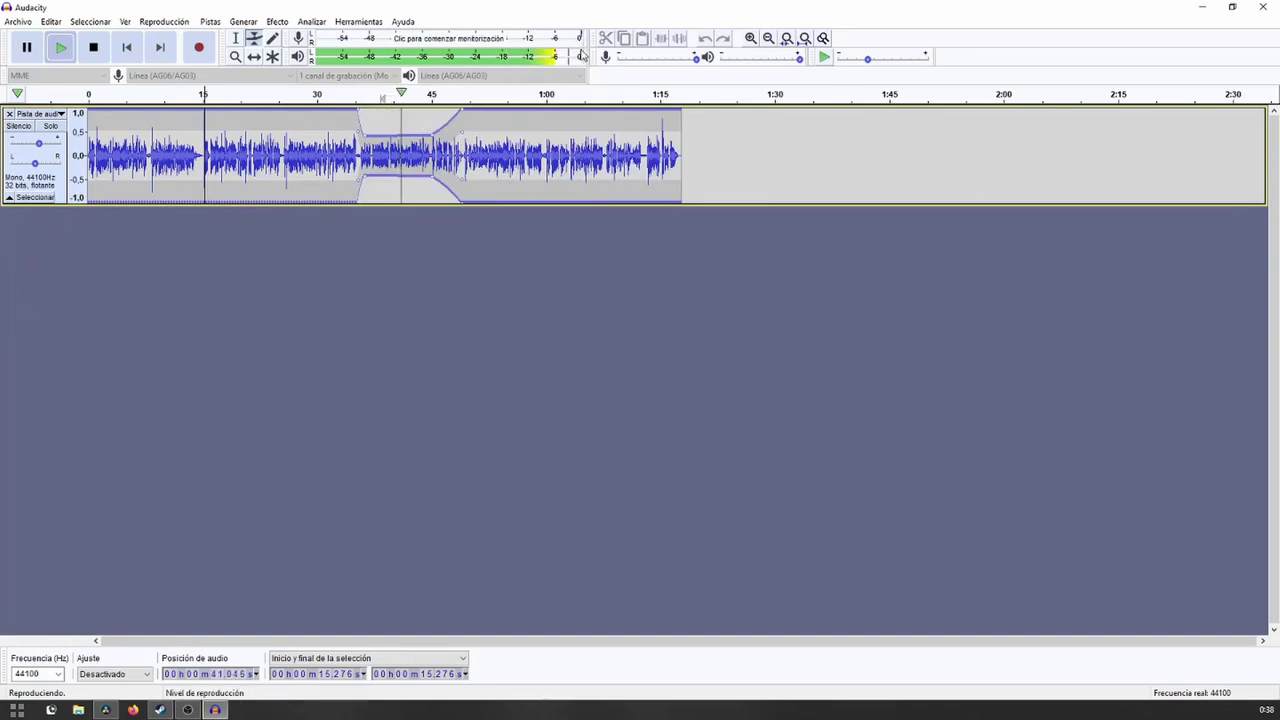
key(space)
Raise the flat envelope section between about 36 and 45 seconds to about 0.5 and play it from about 39 seconds.
drag(367, 132, 427, 125)
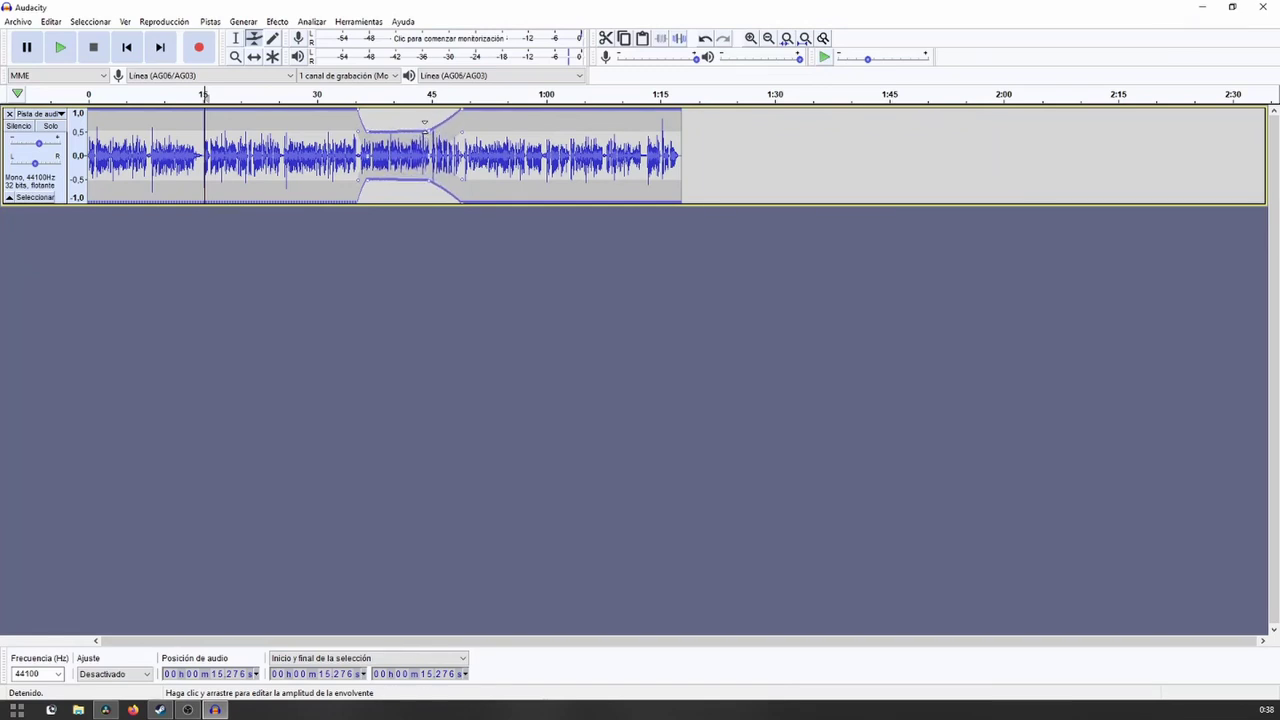
click(384, 93)
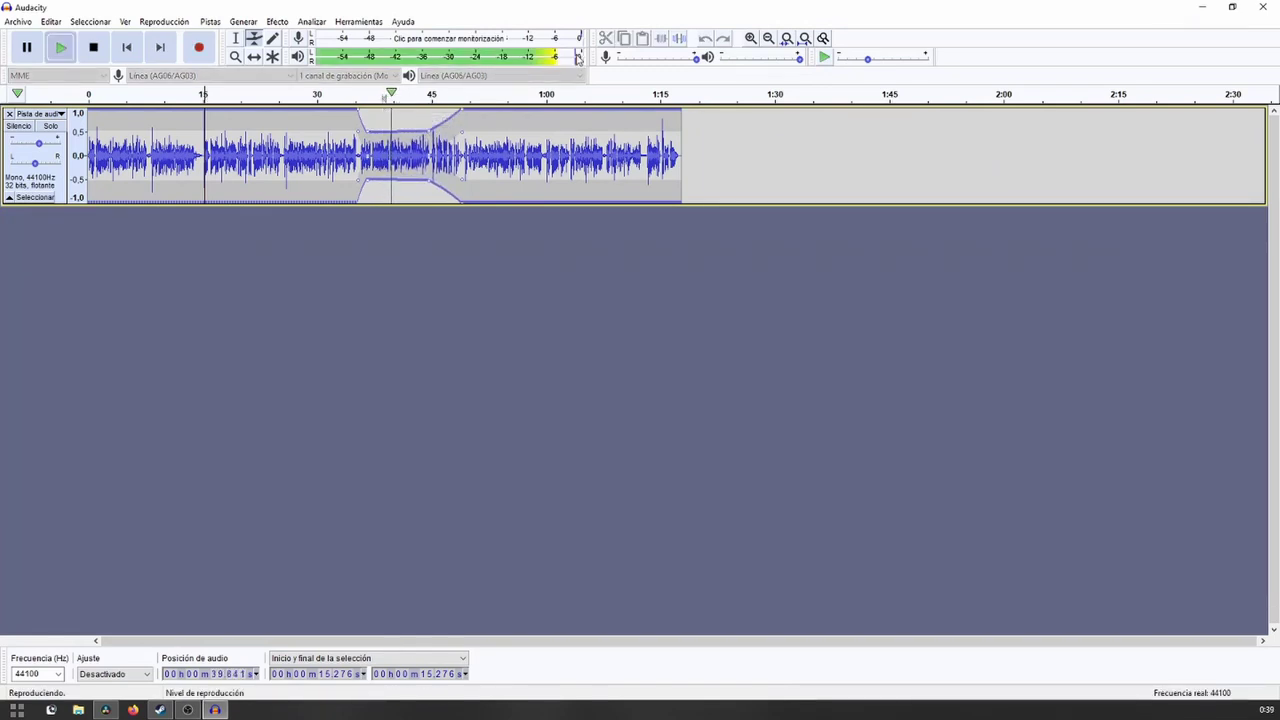
key(space)
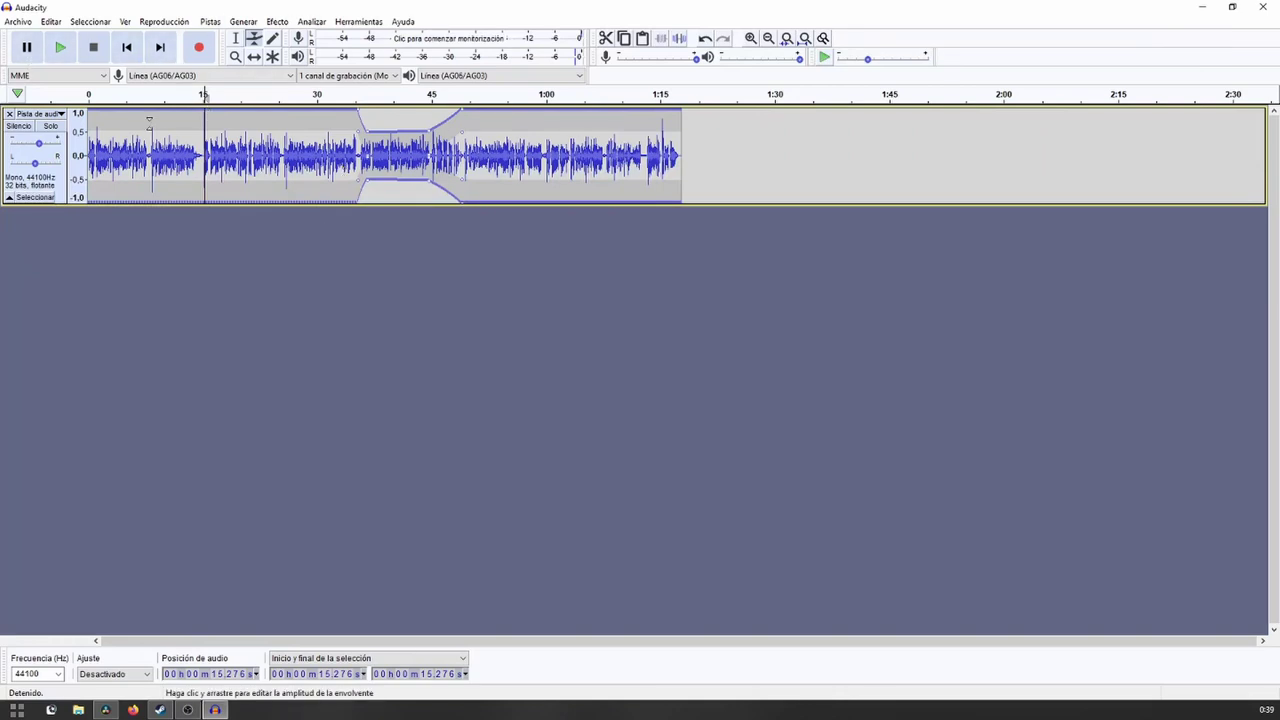
Move the voice clip along the timeline with the Time Shift tool so it starts at about 3 seconds.
click(254, 56)
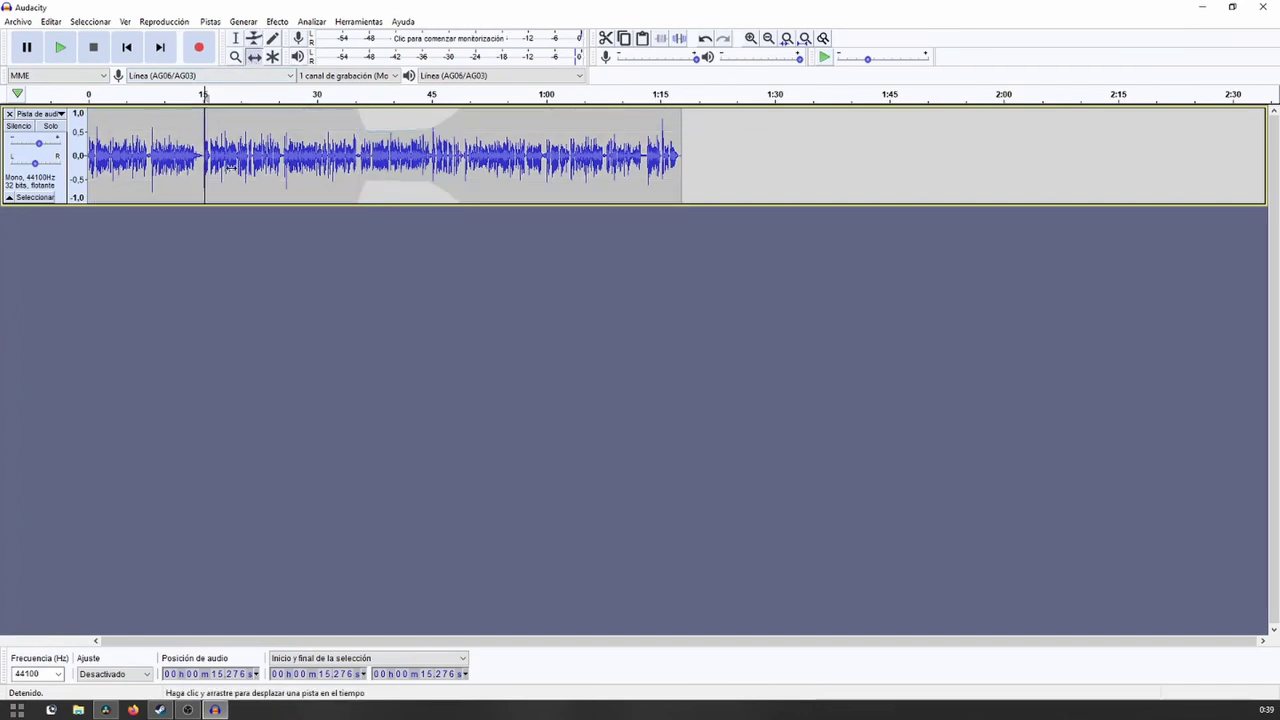
drag(252, 167, 397, 136)
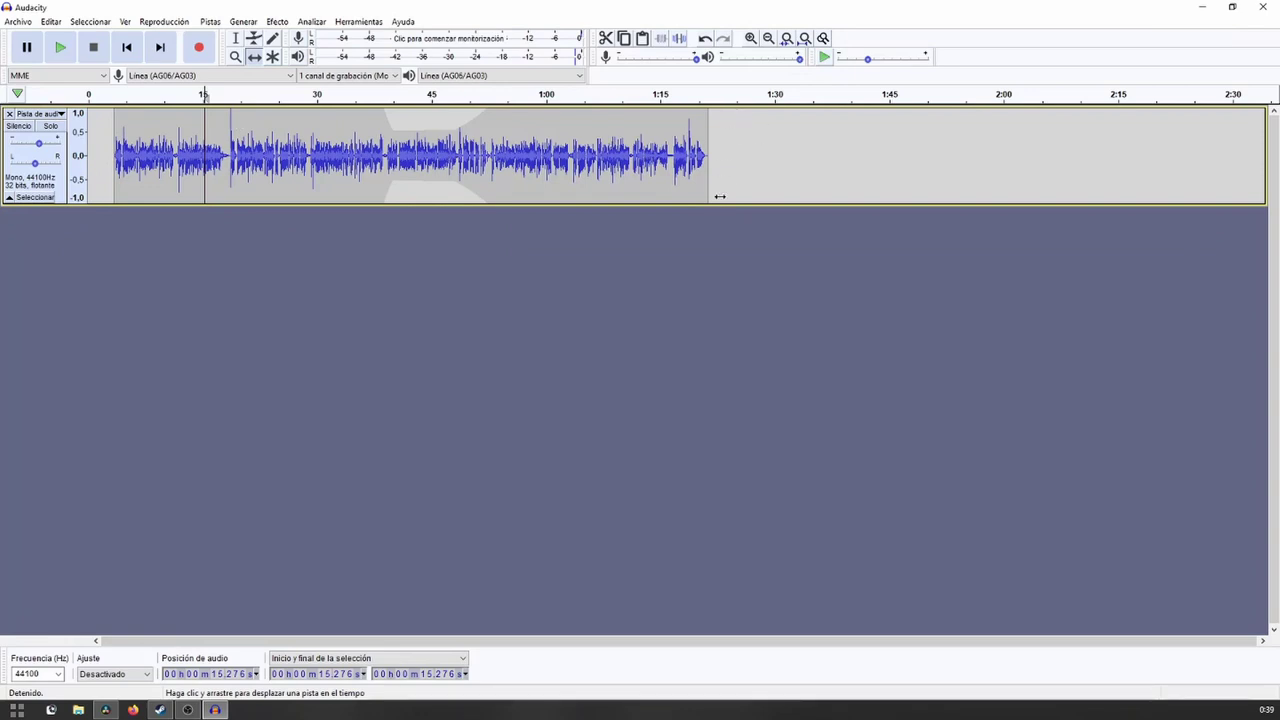
mouse_move(596, 163)
mouse_down()
mouse_move(556, 163)
mouse_move(627, 163)
mouse_move(589, 164)
mouse_up()
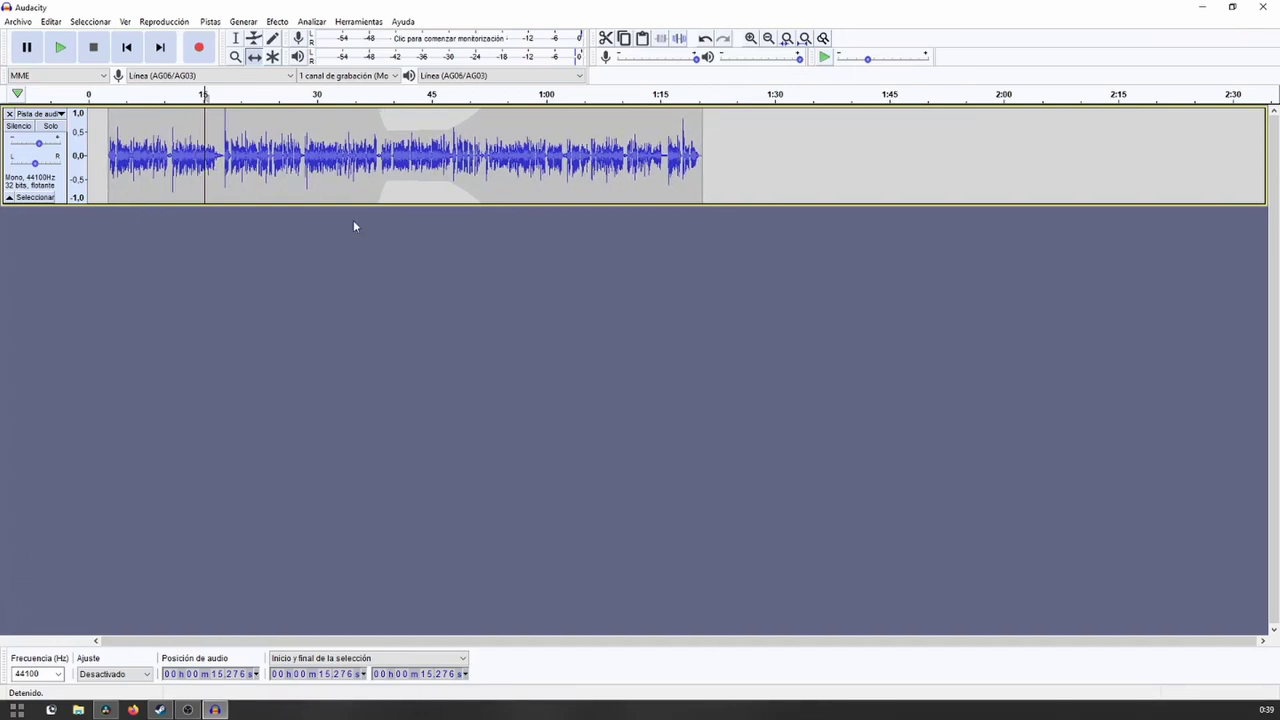
Switch to File Explorer and open the Música folder.
click(79, 710)
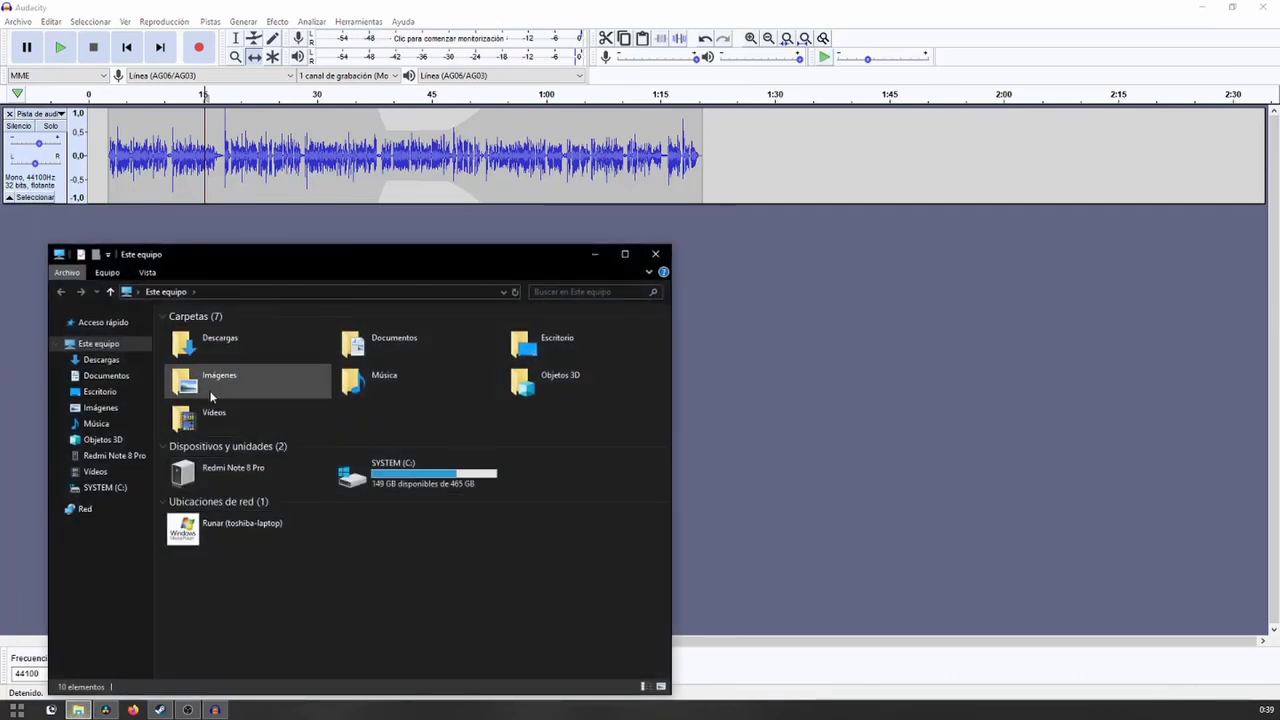
double_click(208, 415)
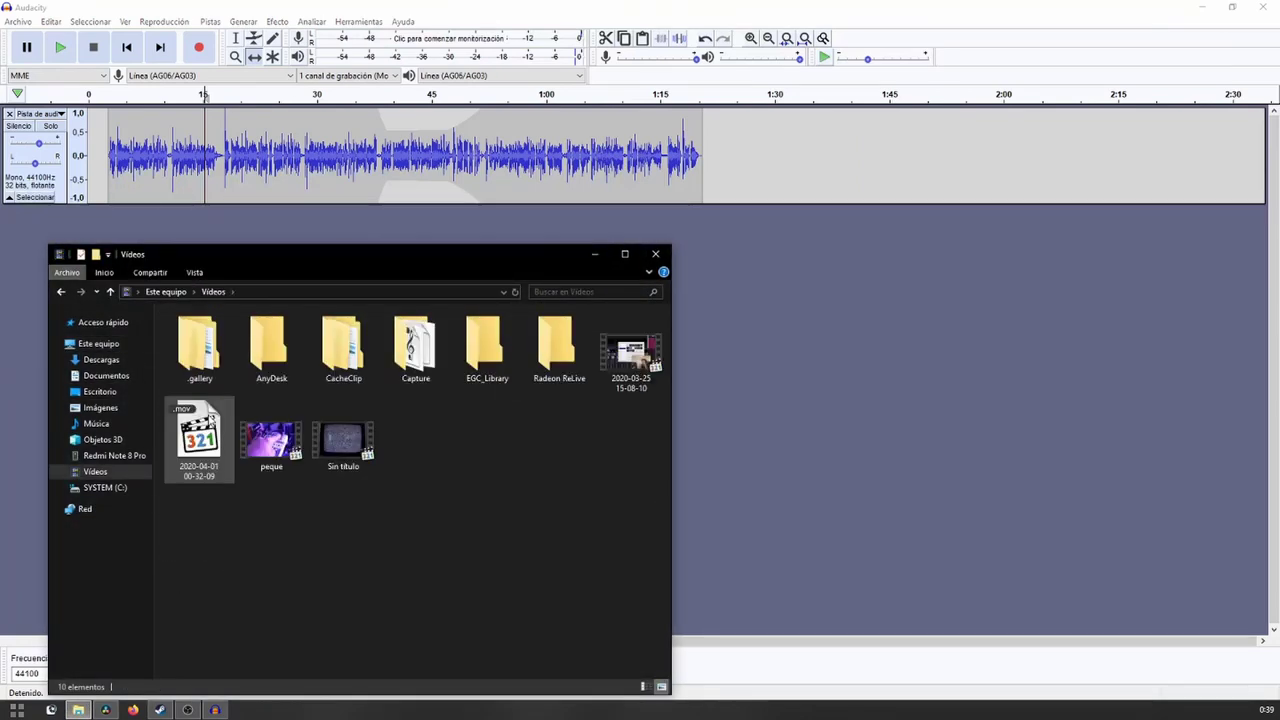
click(127, 426)
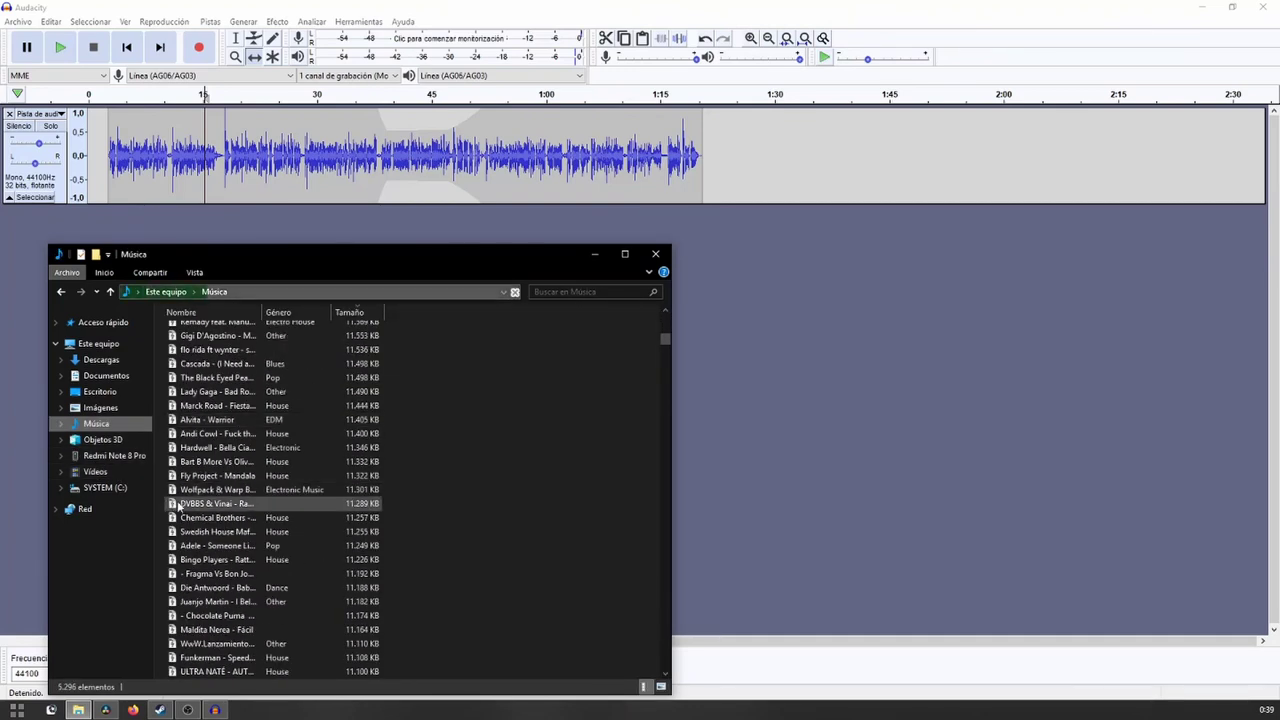
Preview several songs in the Música folder to find background music, closing the player after each, ending with Steve Angello - La Candela Viva__Original.mp3.
double_click(177, 504)
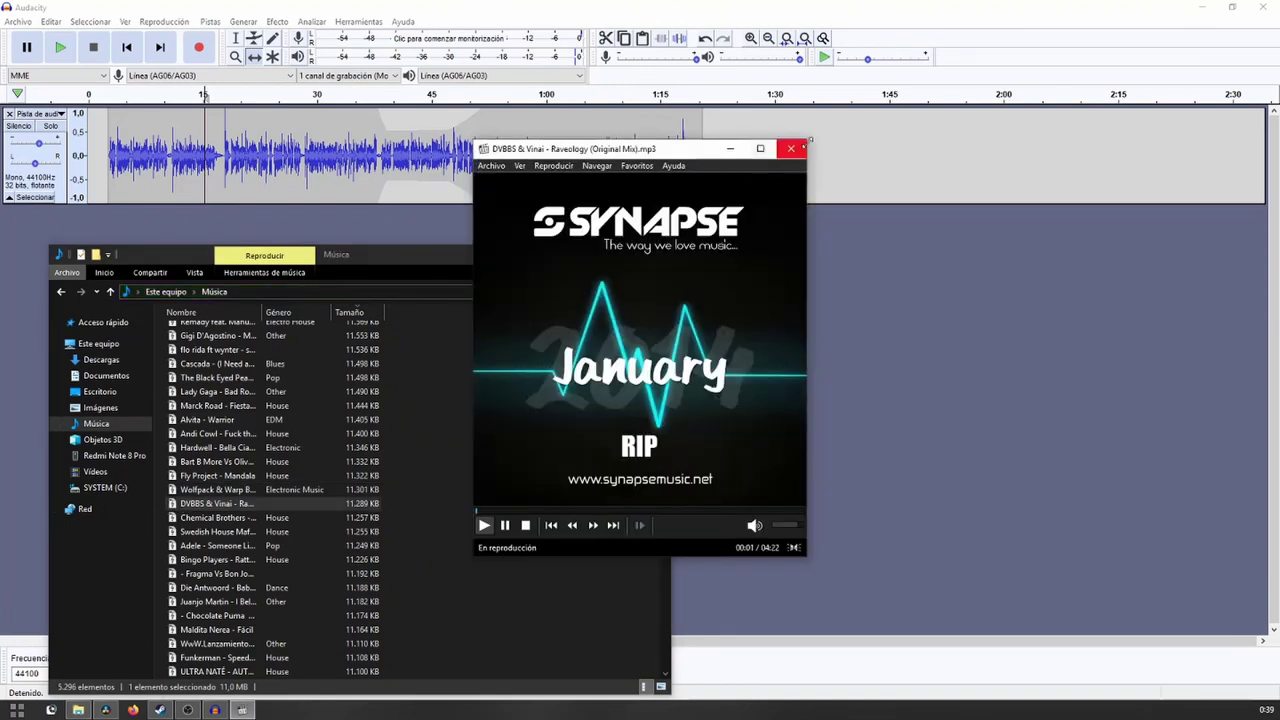
click(791, 148)
scroll(338, 506, down, 10)
double_click(290, 520)
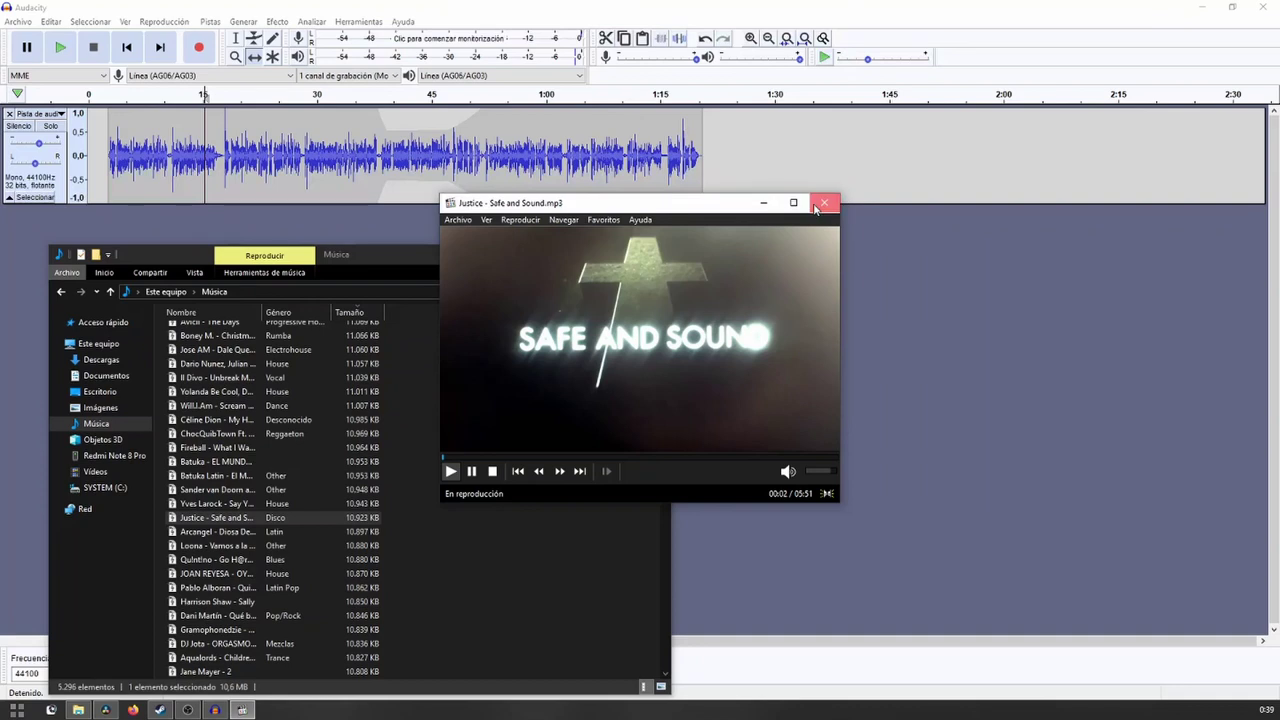
click(824, 202)
scroll(218, 532, down, 8)
double_click(218, 532)
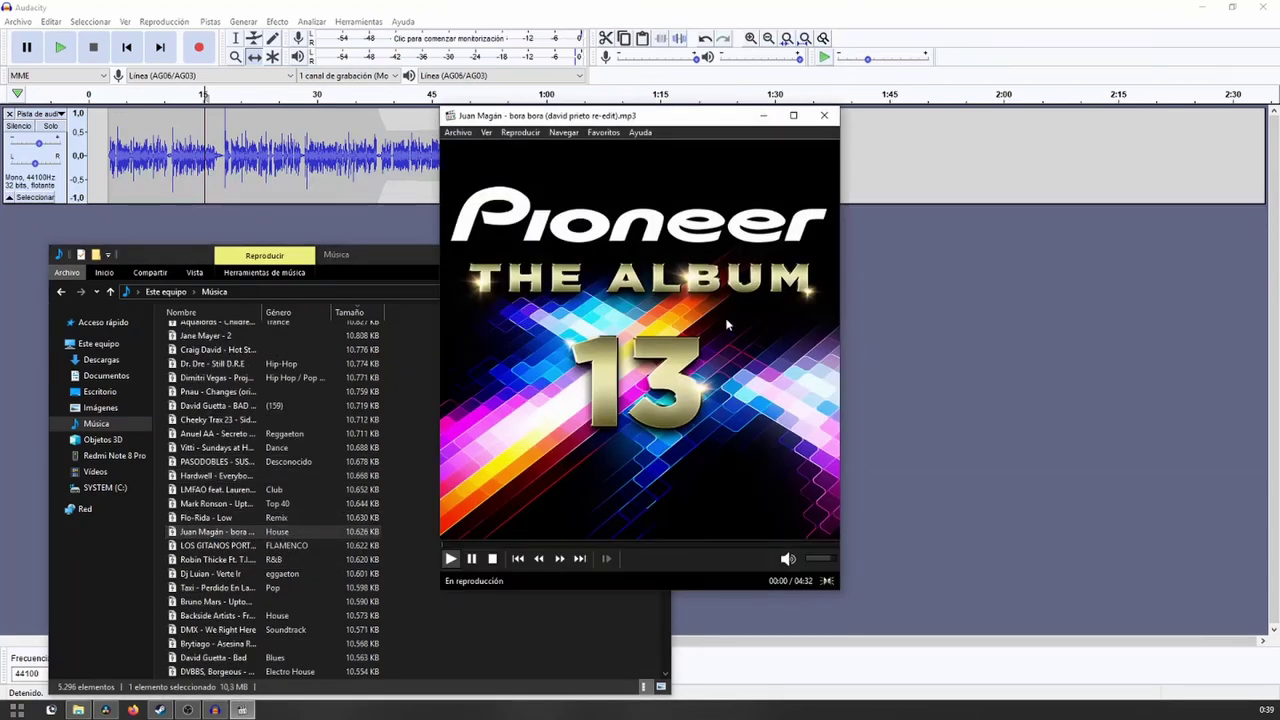
click(825, 116)
scroll(417, 515, down, 10)
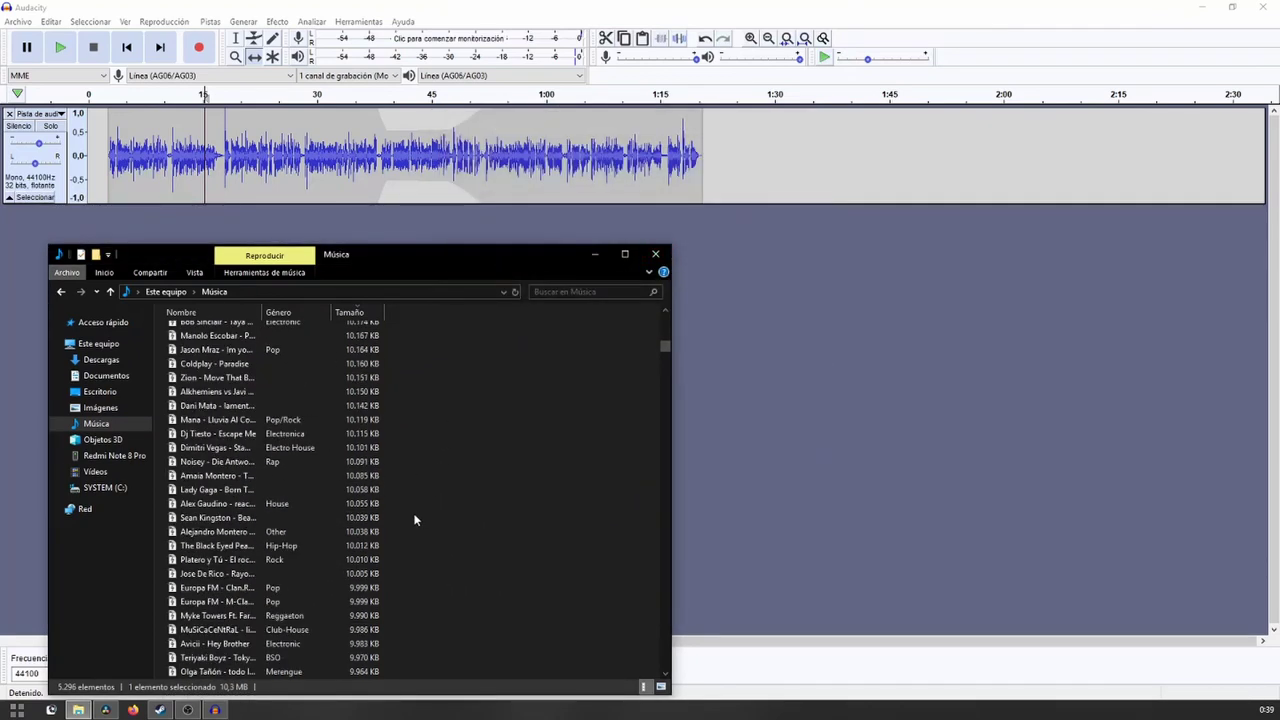
double_click(276, 505)
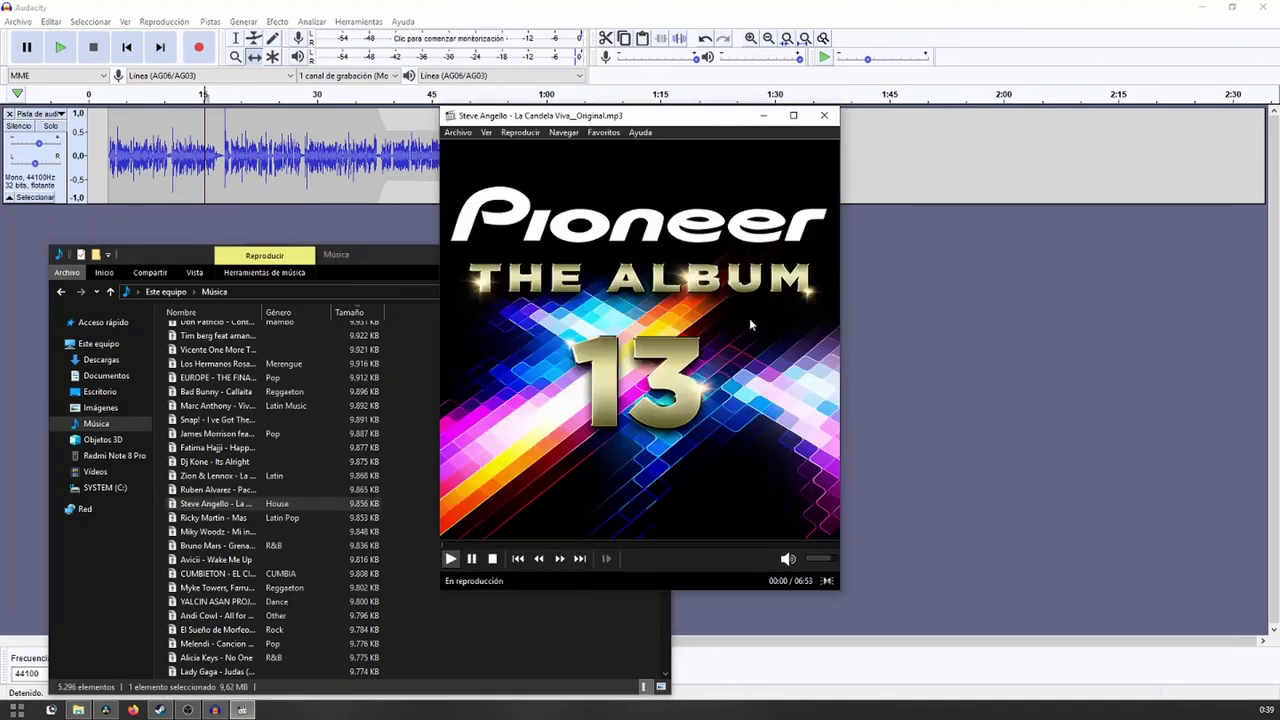
click(825, 116)
Import Steve Angello - La Candela Viva__Original.mp3 into Audacity as a new track and play the mix from about 7 seconds.
drag(205, 504, 826, 286)
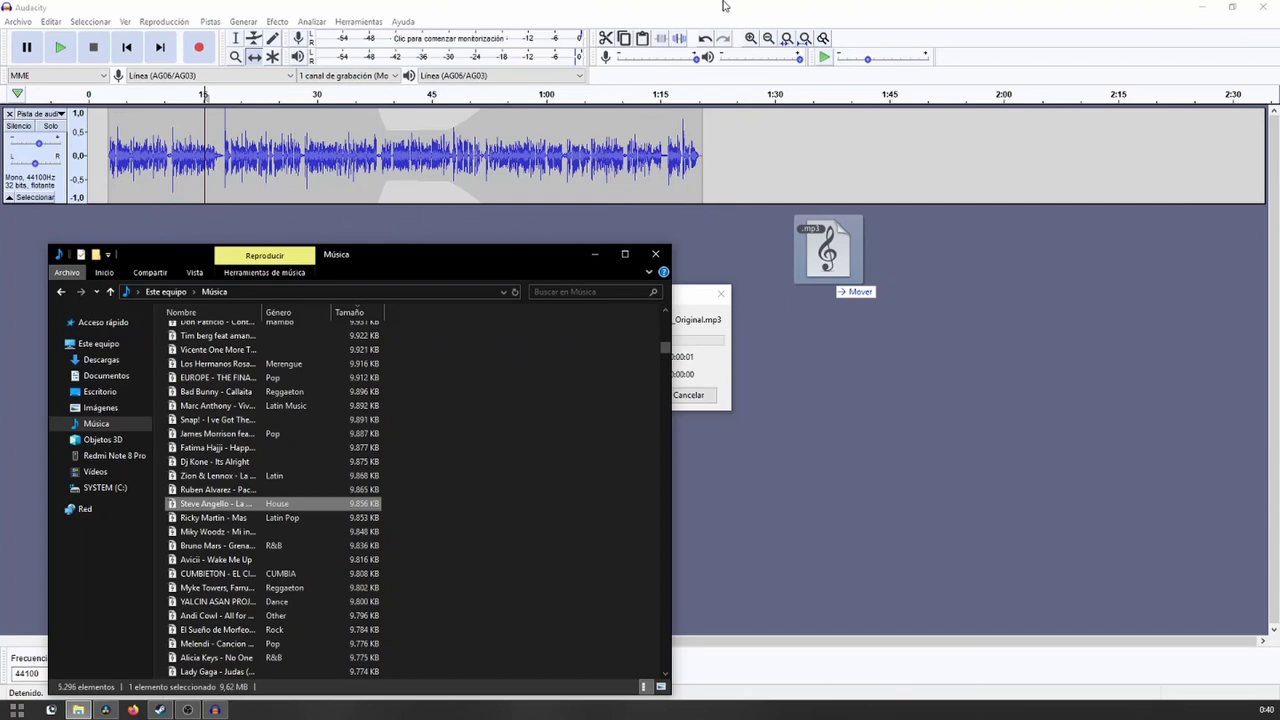
click(718, 12)
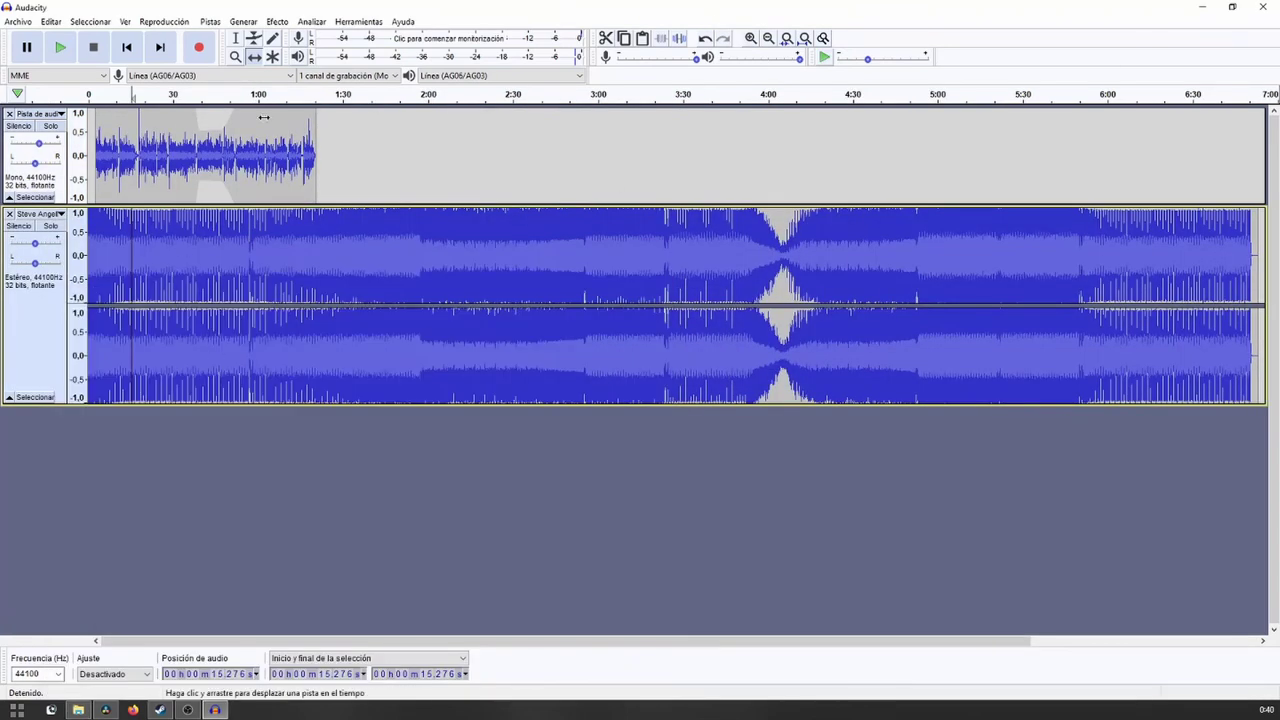
click(106, 93)
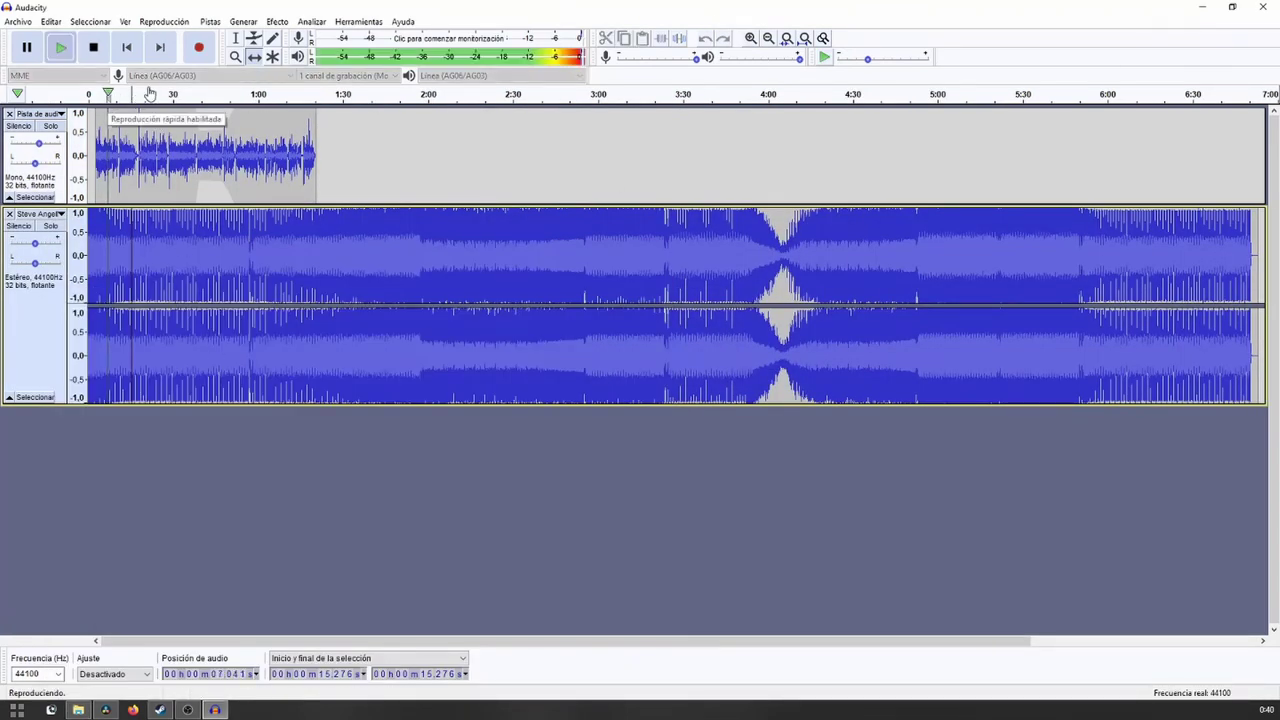
key(space)
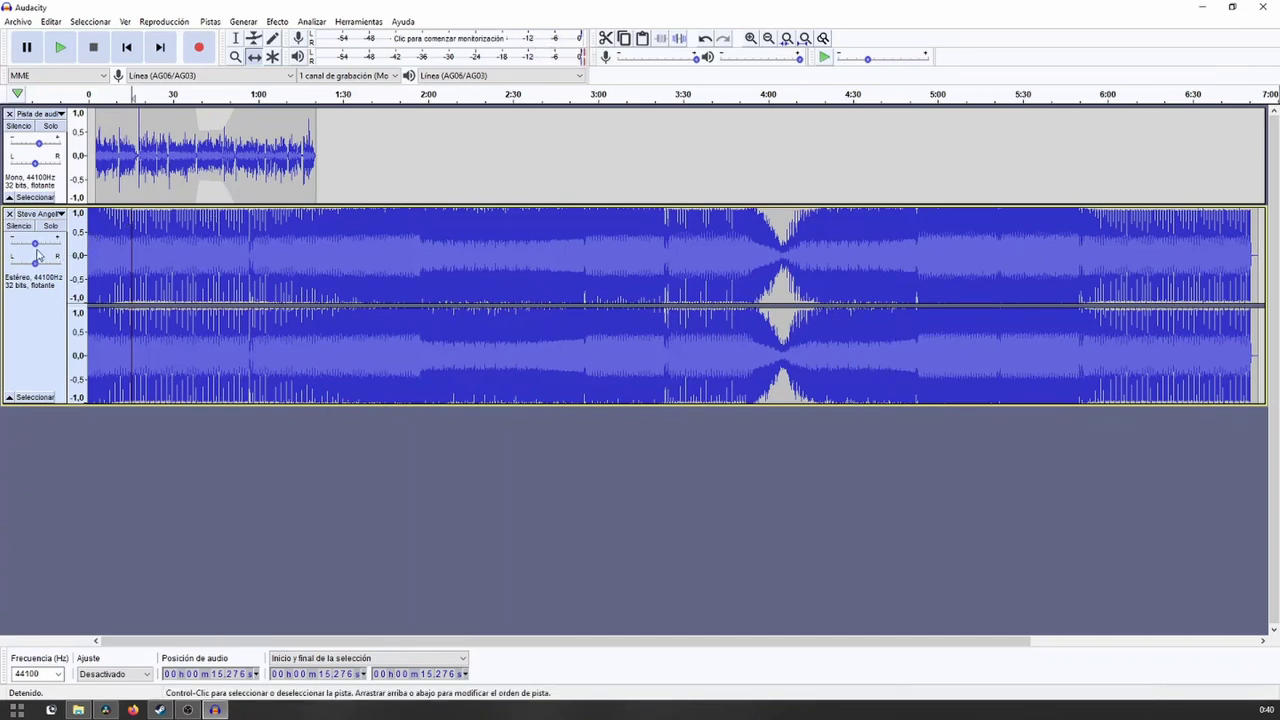
Lower the music track's gain strongly and play from about 1:49 to check its level.
drag(38, 250, 37, 253)
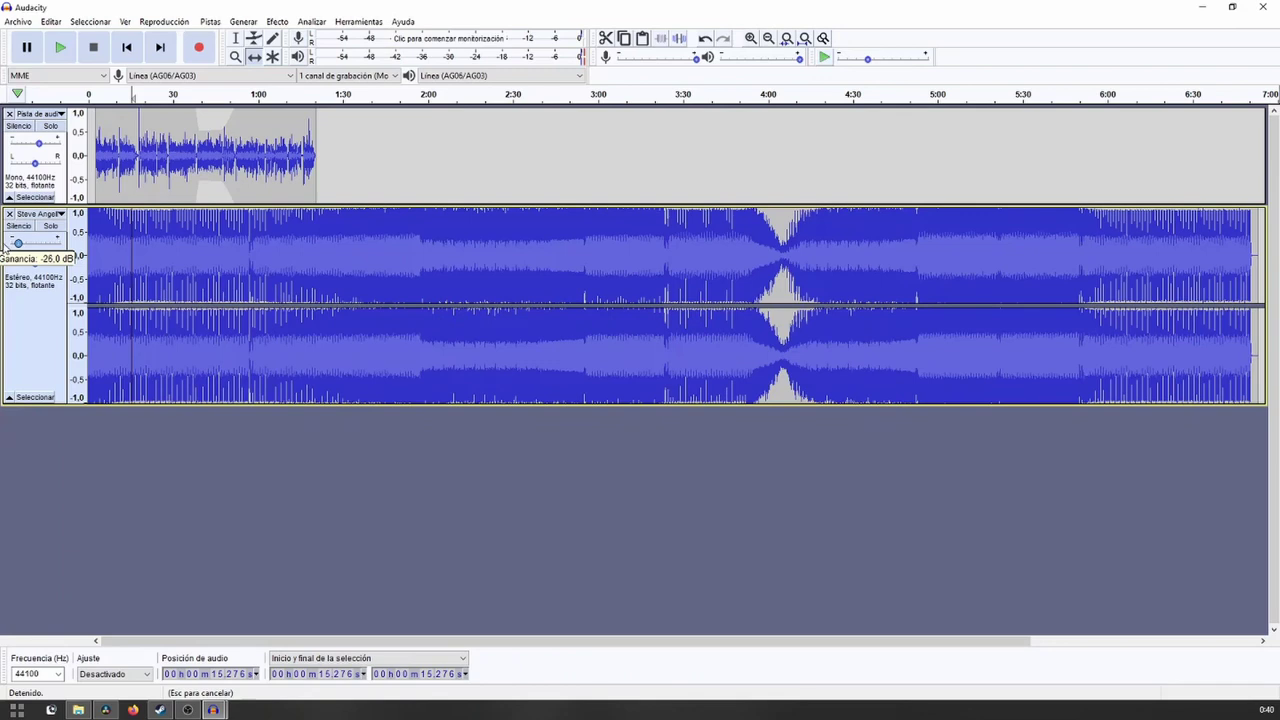
drag(14, 243, 14, 243)
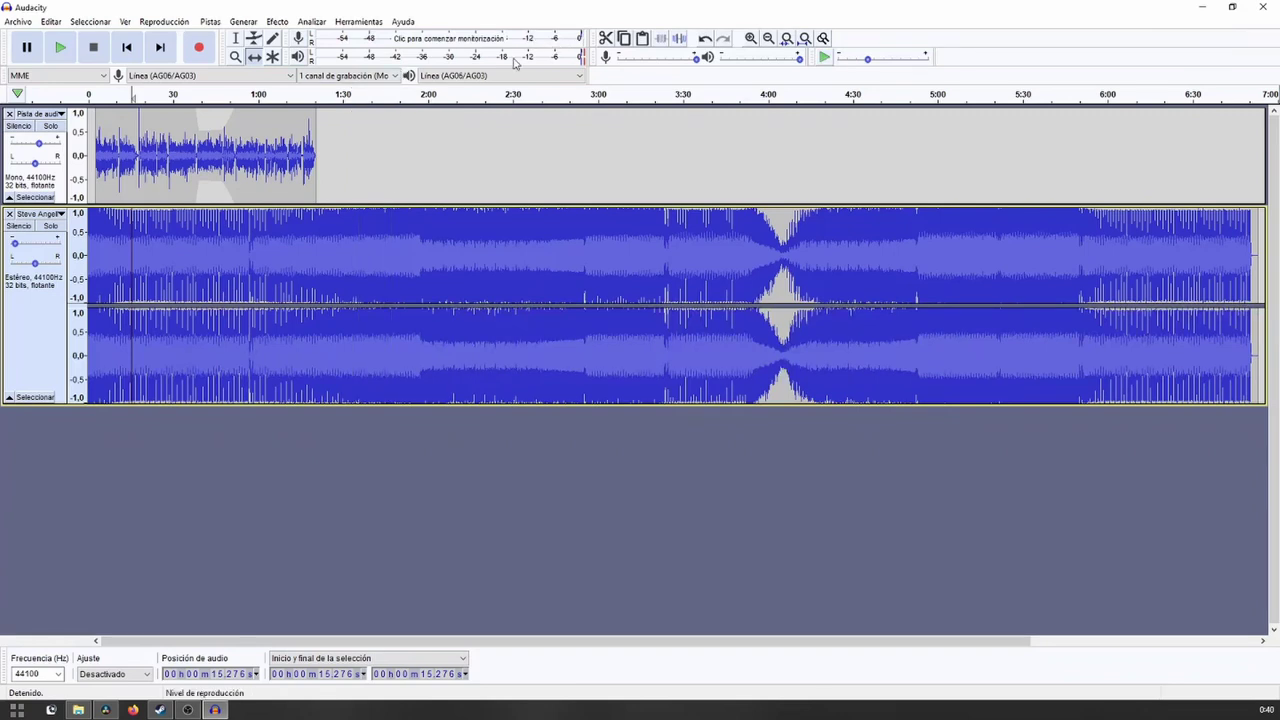
click(398, 96)
key(space)
Reset the music track's gain to 0 dB and play from about 2:22 to compare the level.
click(37, 246)
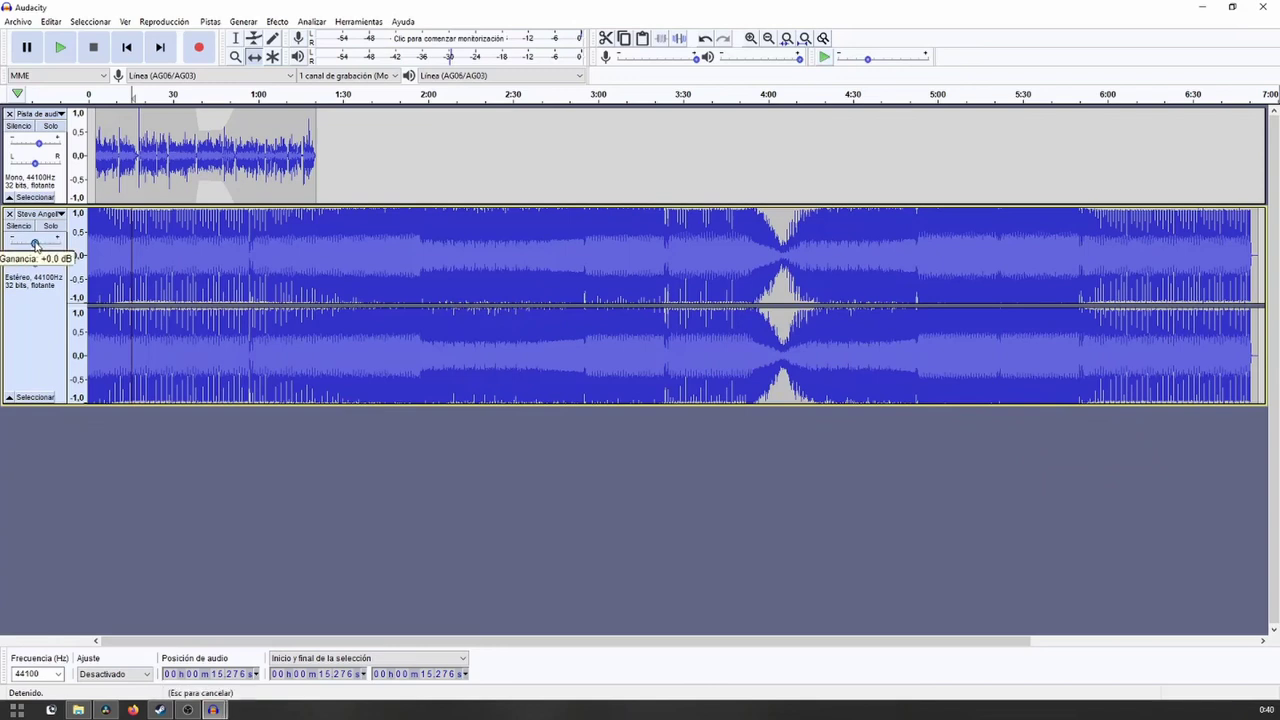
click(60, 47)
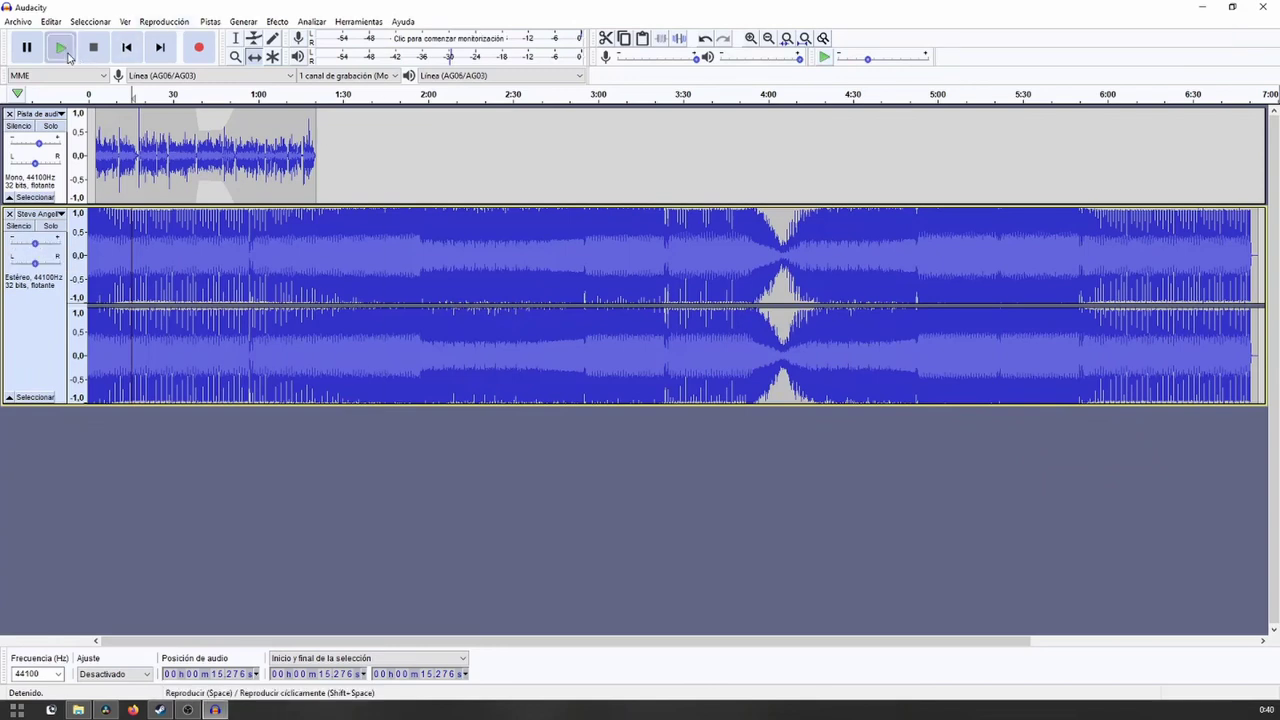
click(489, 94)
key(space)
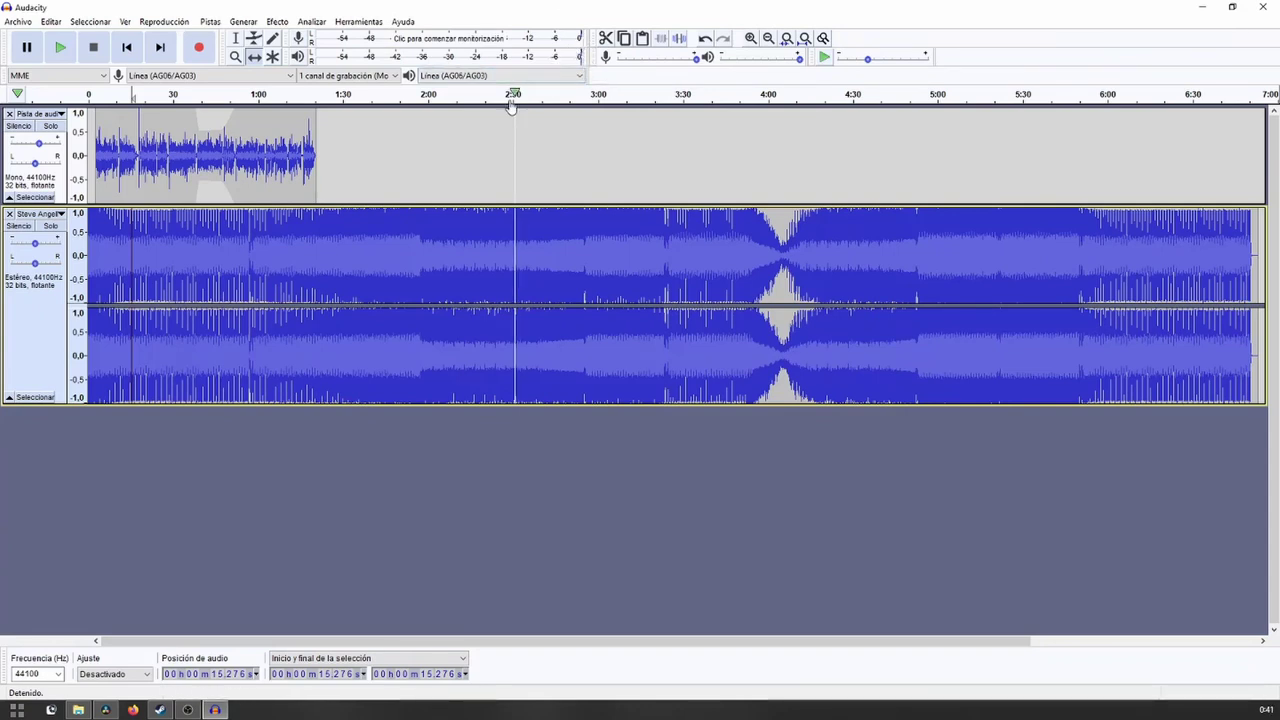
Set the music track's gain to -29 dB and check playback from about 1:30 and from the beginning.
drag(33, 244, 8, 246)
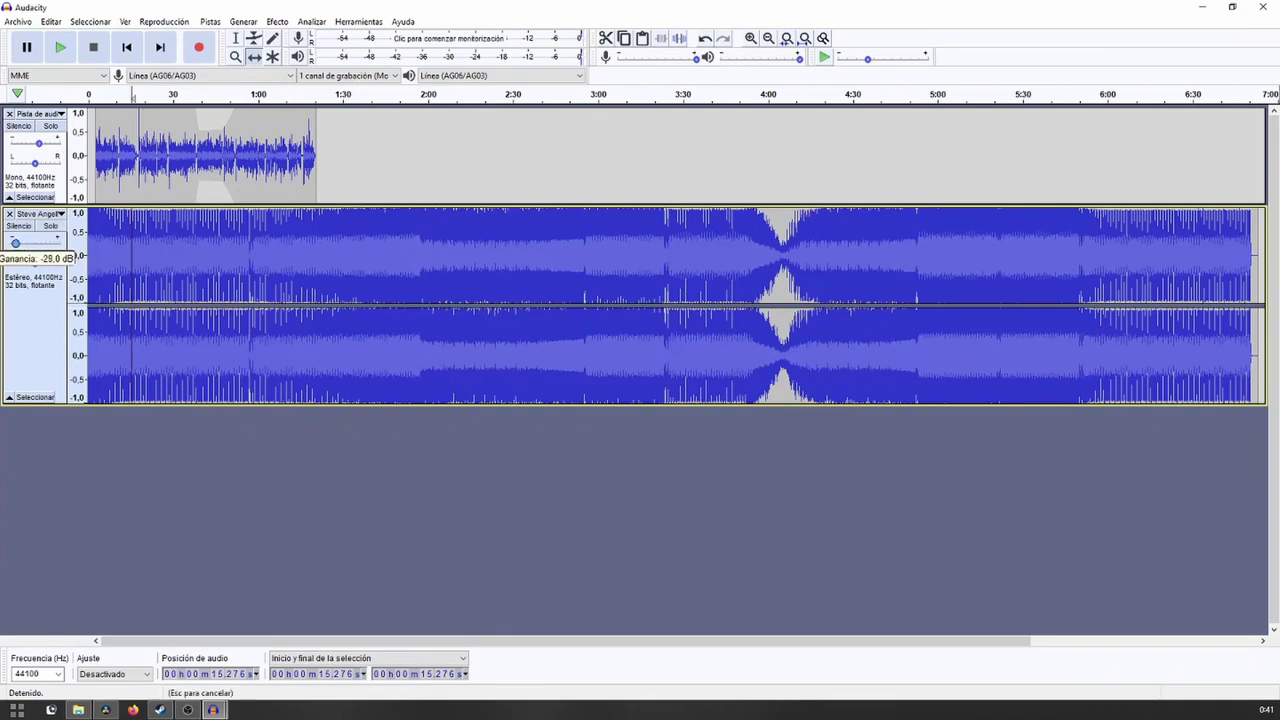
click(344, 95)
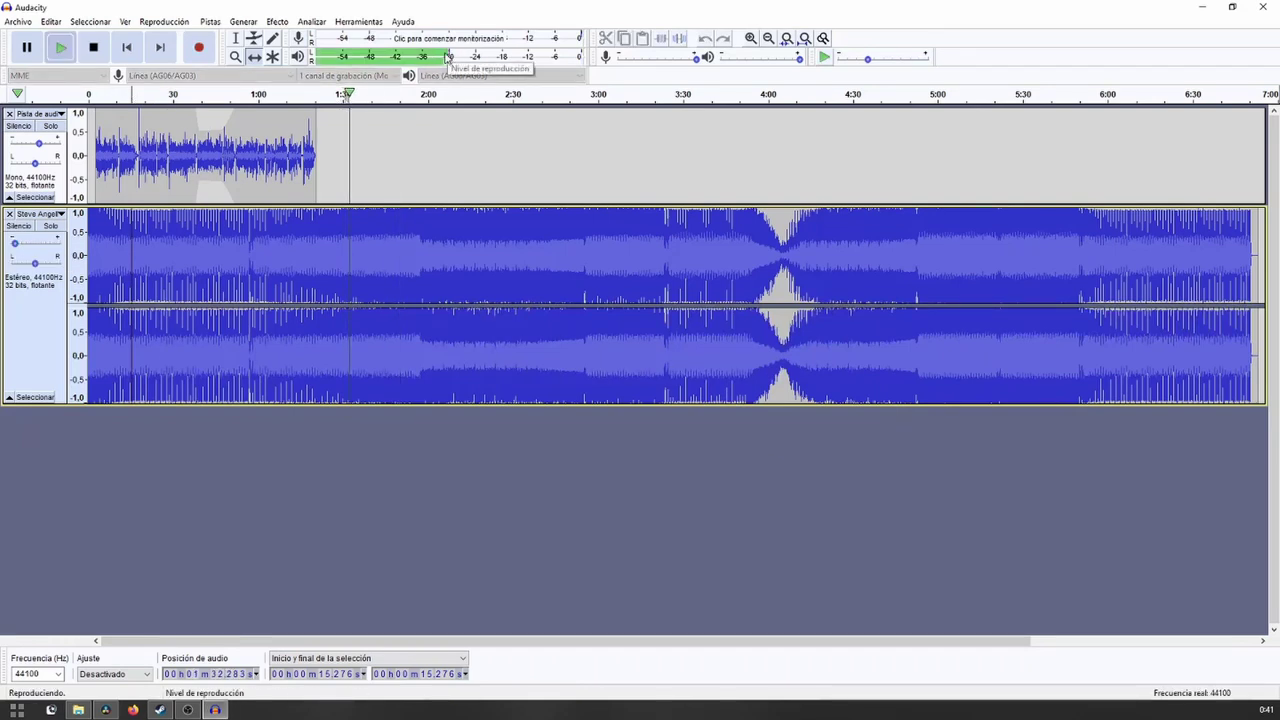
key(space)
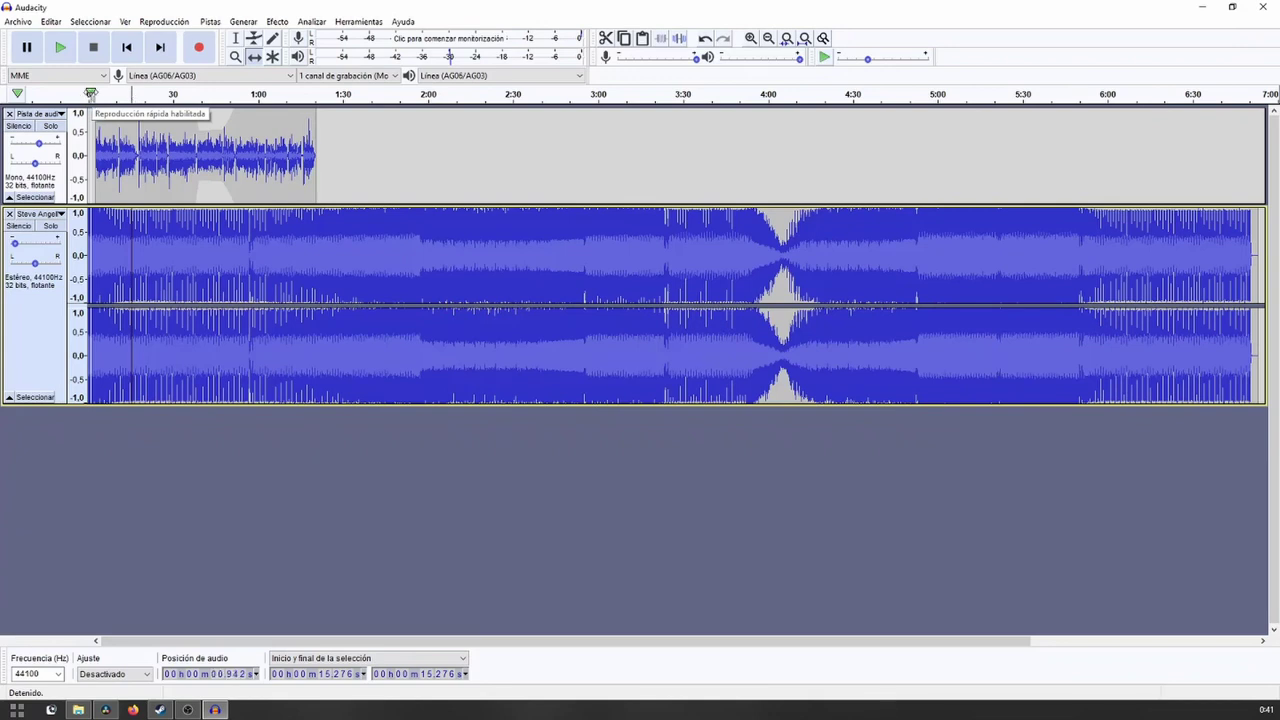
click(90, 93)
click(90, 93)
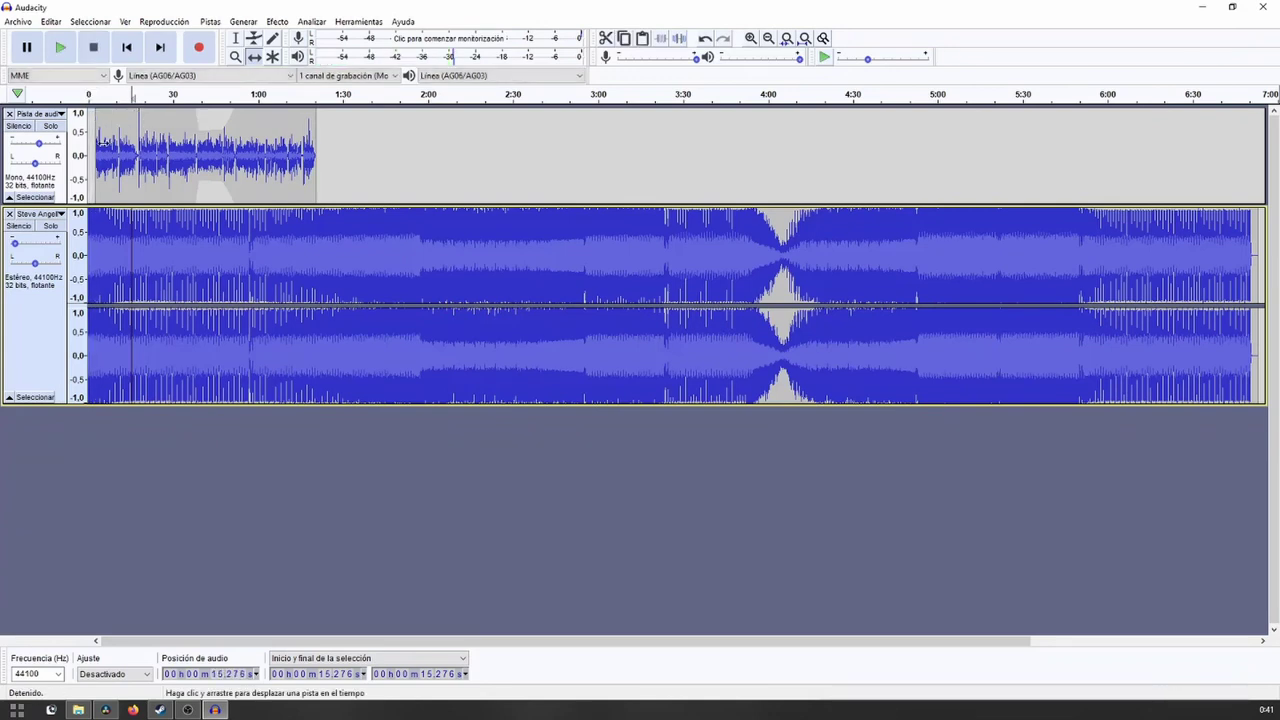
Raise the music track's gain to a moderately reduced level and fade it down with the Envelope tool between about 2.2 and 3.5 seconds.
key(ctrl+2)
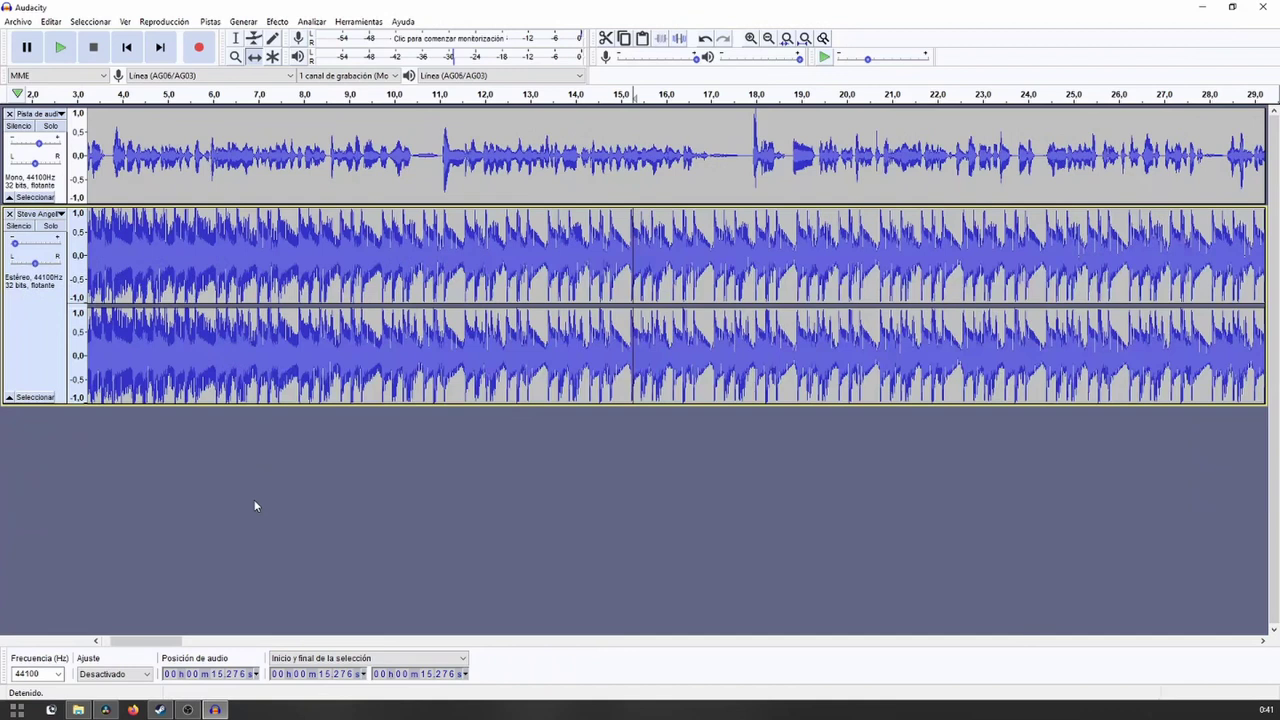
click(277, 642)
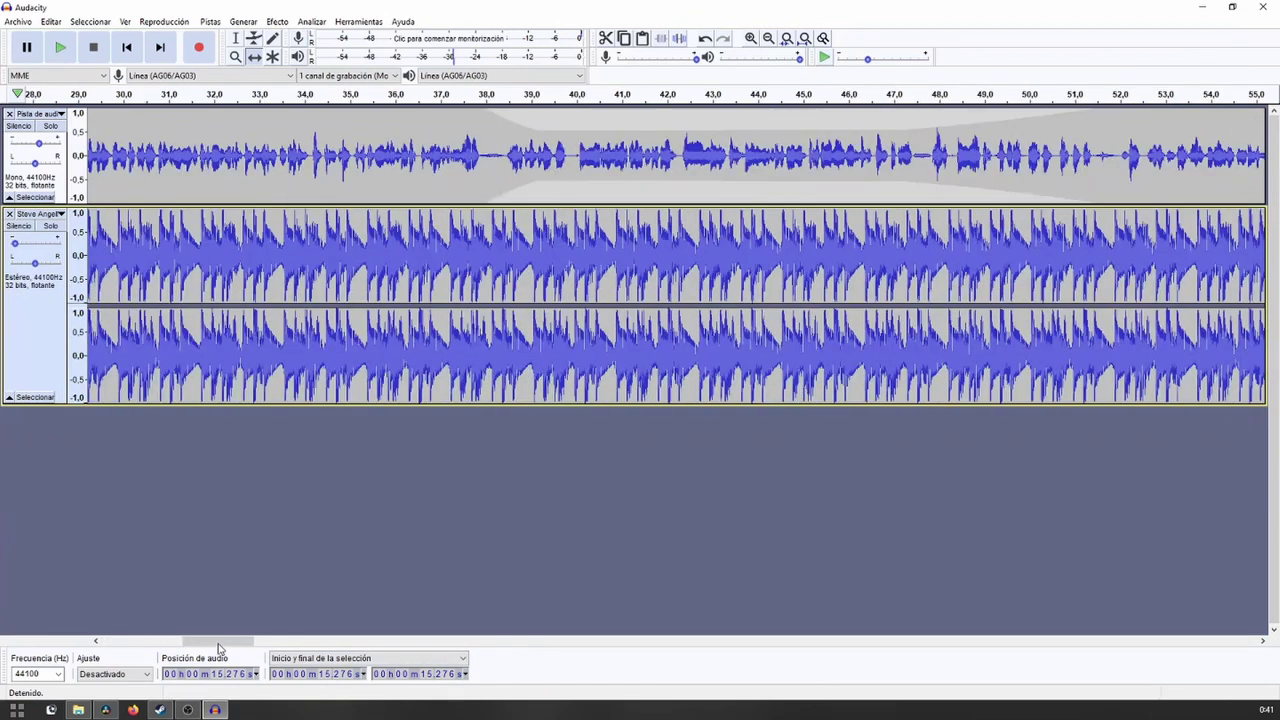
drag(194, 645, 110, 645)
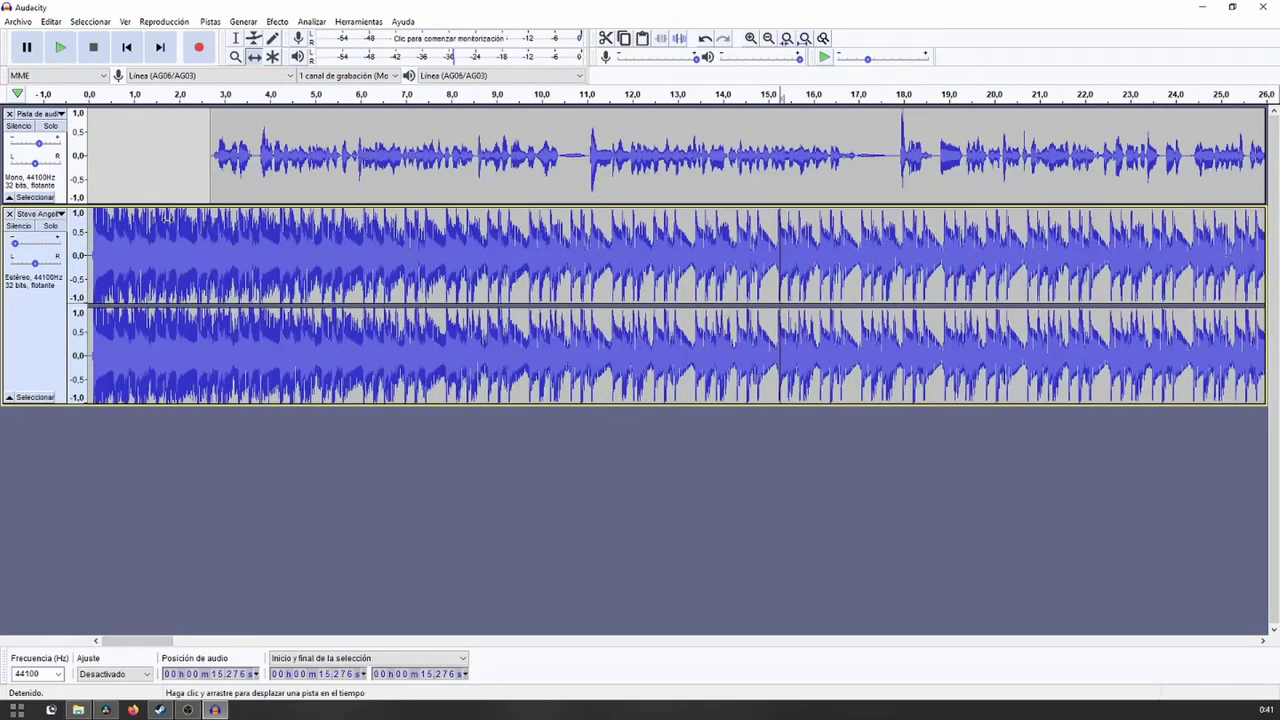
click(254, 38)
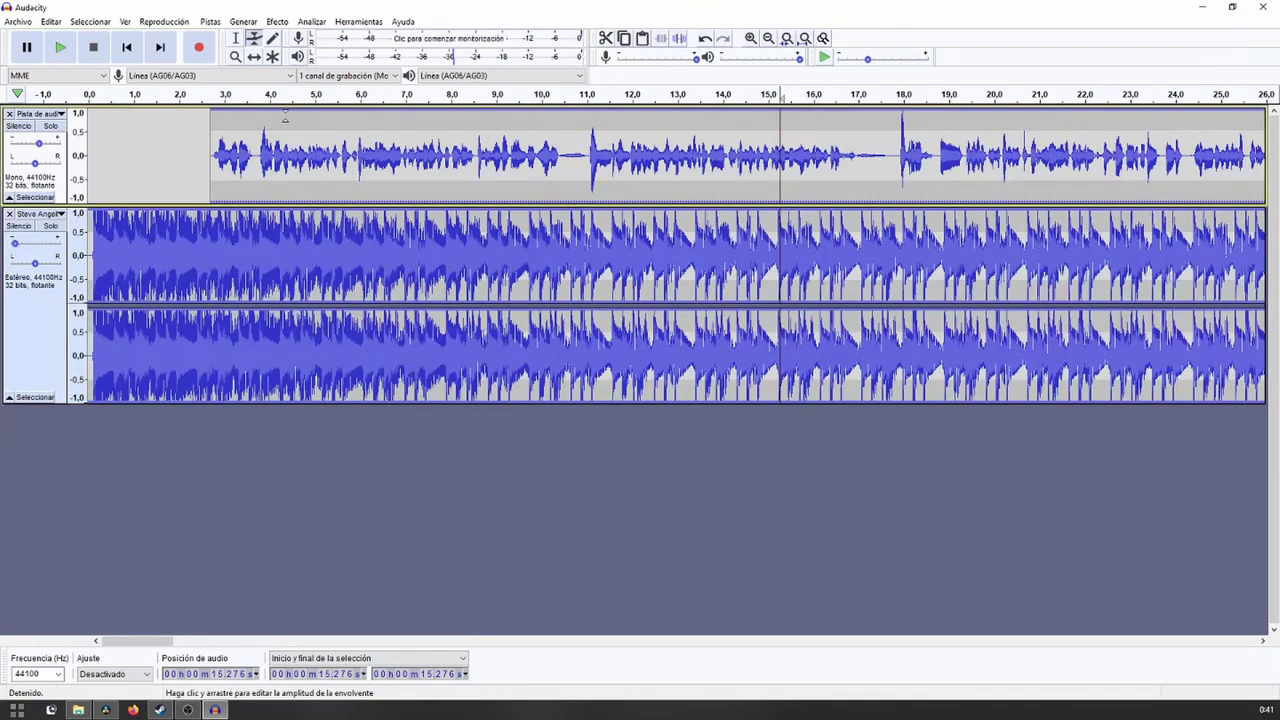
click(36, 247)
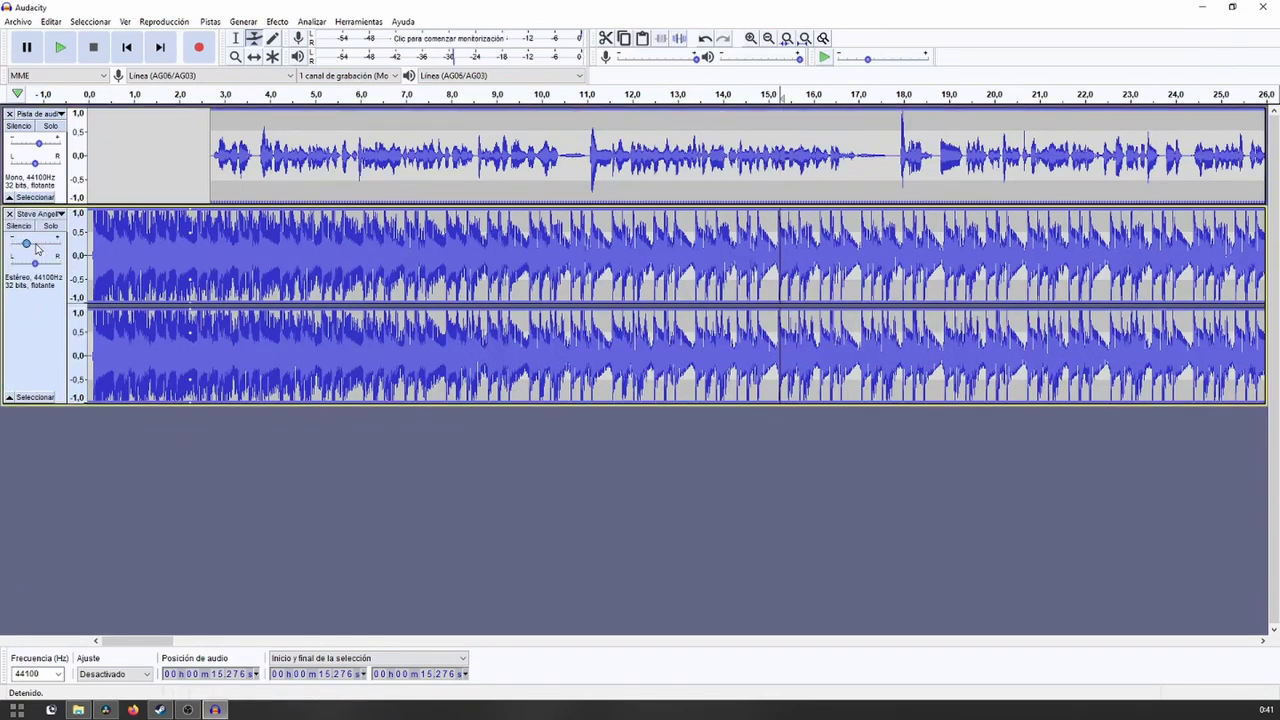
drag(218, 213, 243, 244)
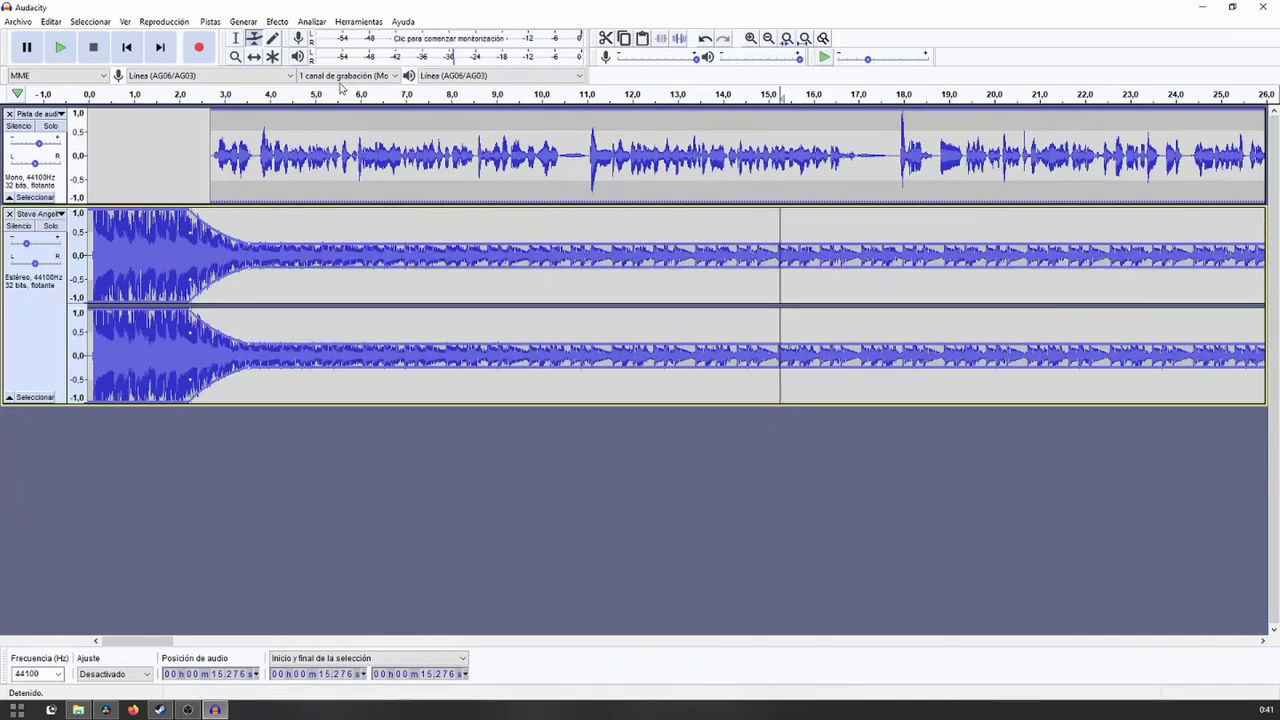
Solo the music track and play it from about 6 seconds to check the level of its lowered section.
click(50, 226)
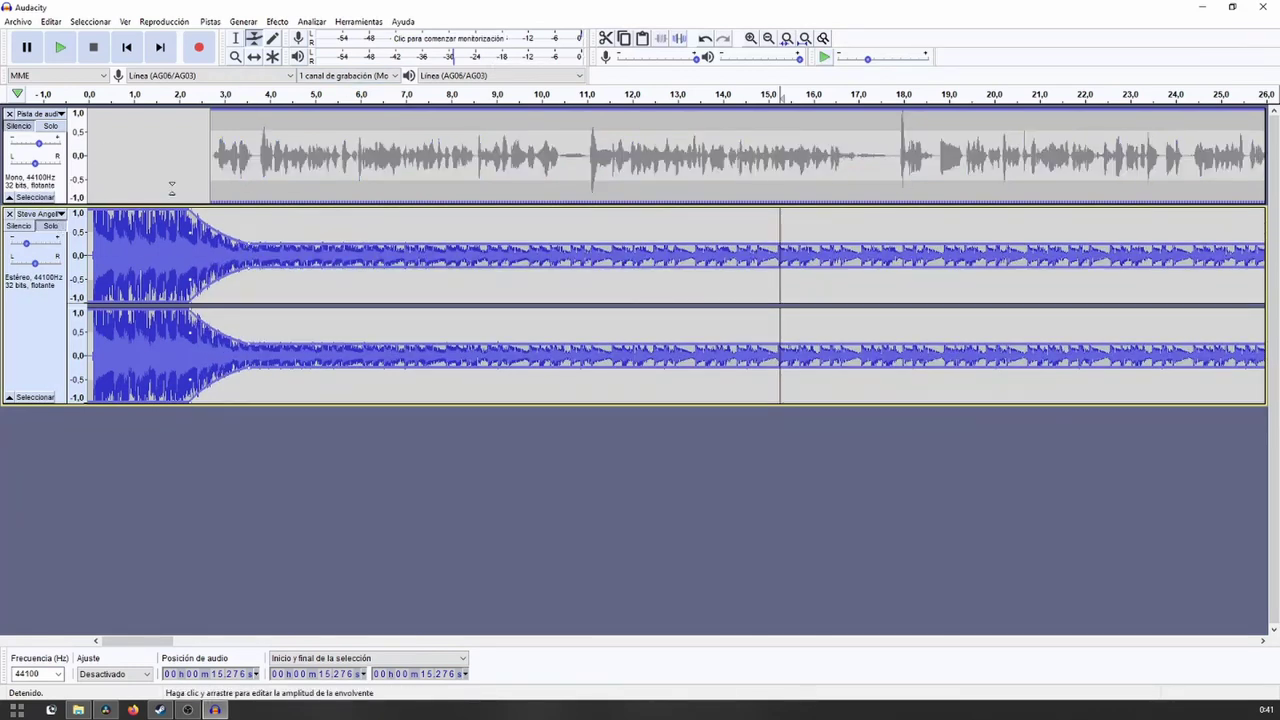
click(354, 92)
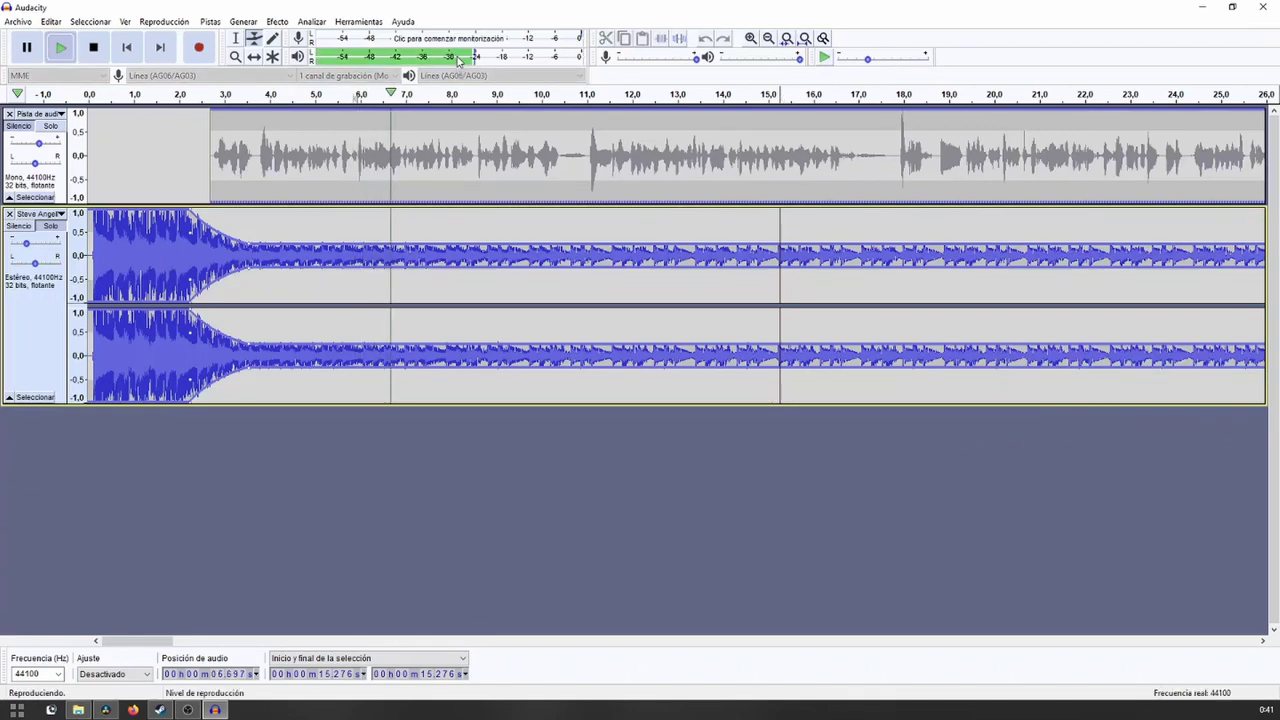
click(93, 47)
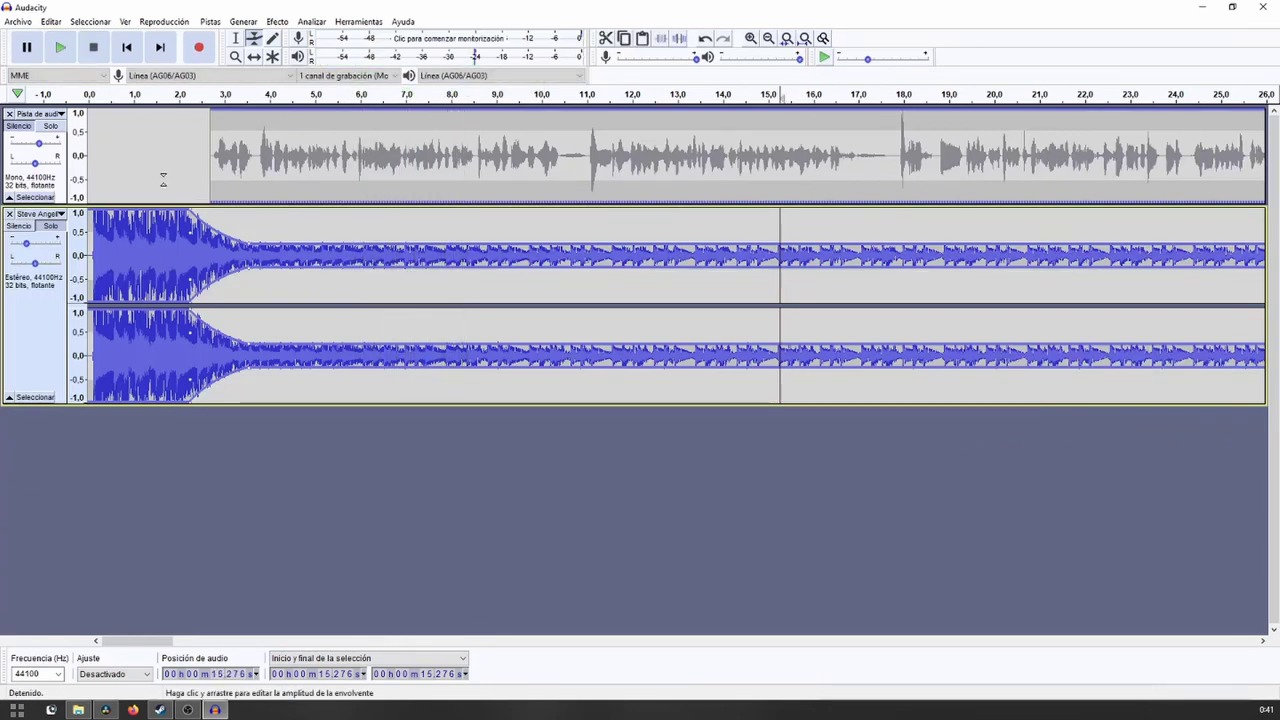
Lower the music's envelope further after about 3.5 seconds and check playback from about 15 seconds and from the start.
drag(249, 236, 247, 243)
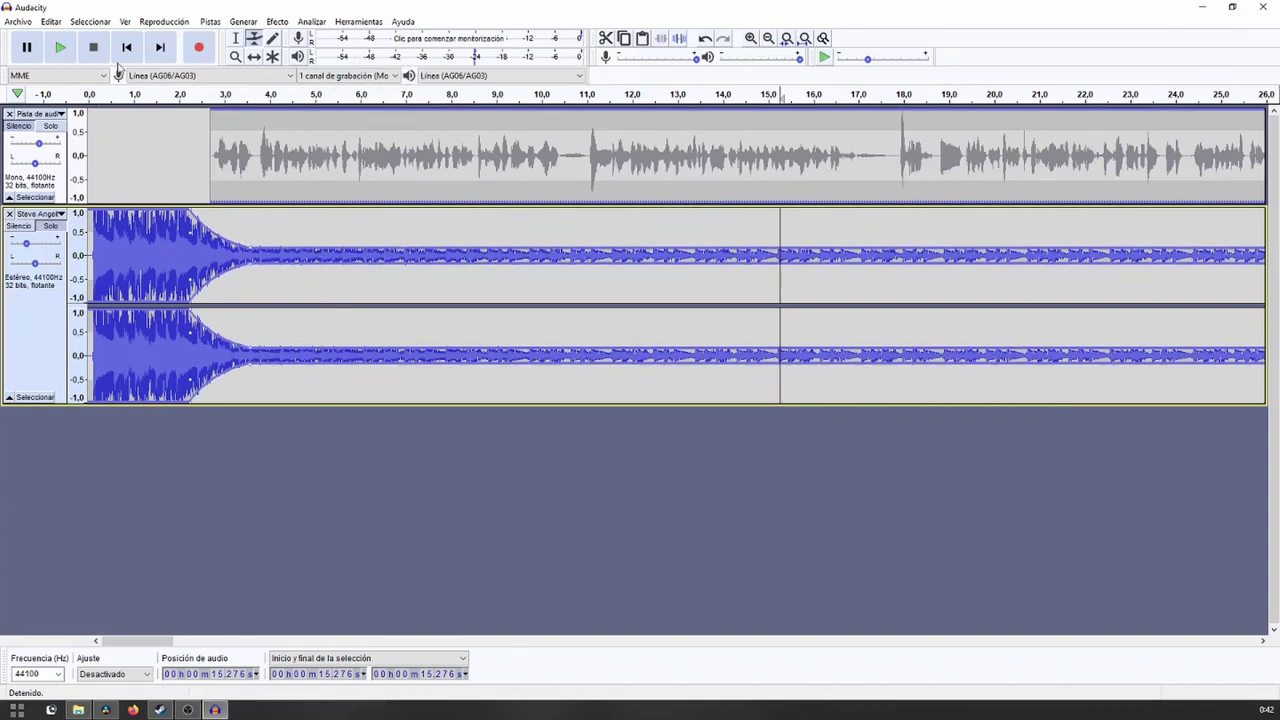
click(60, 47)
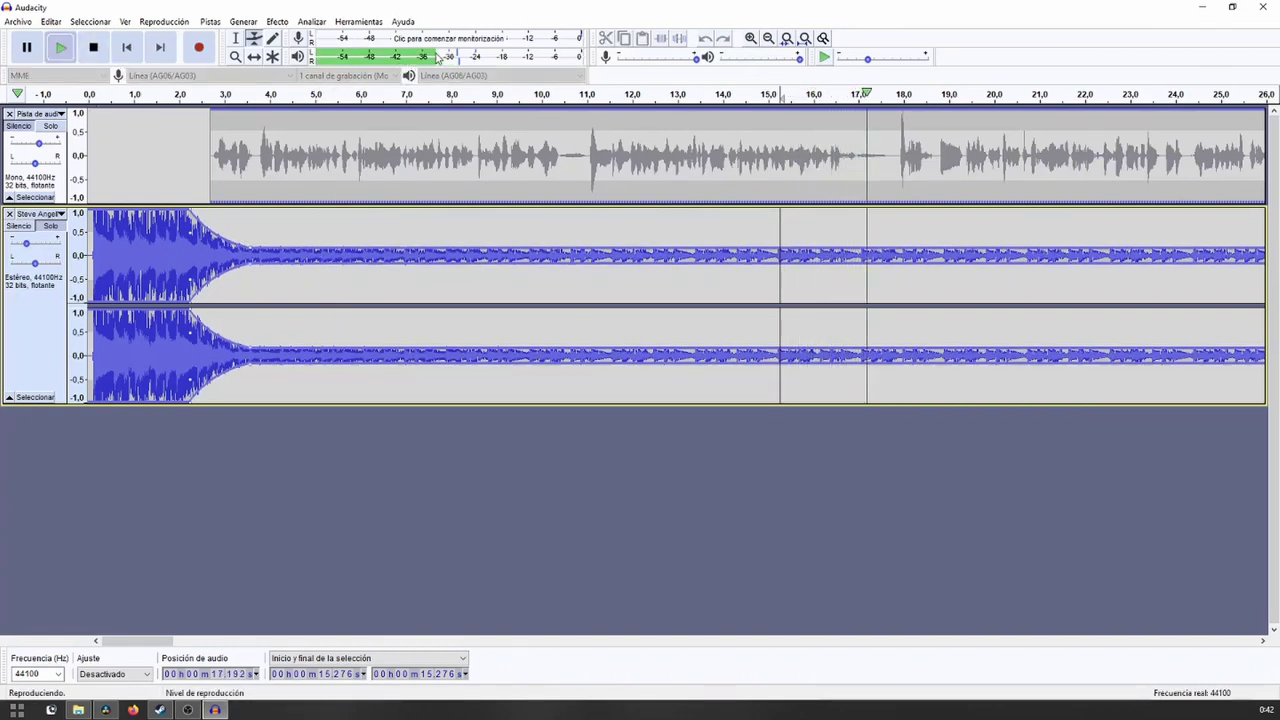
click(94, 48)
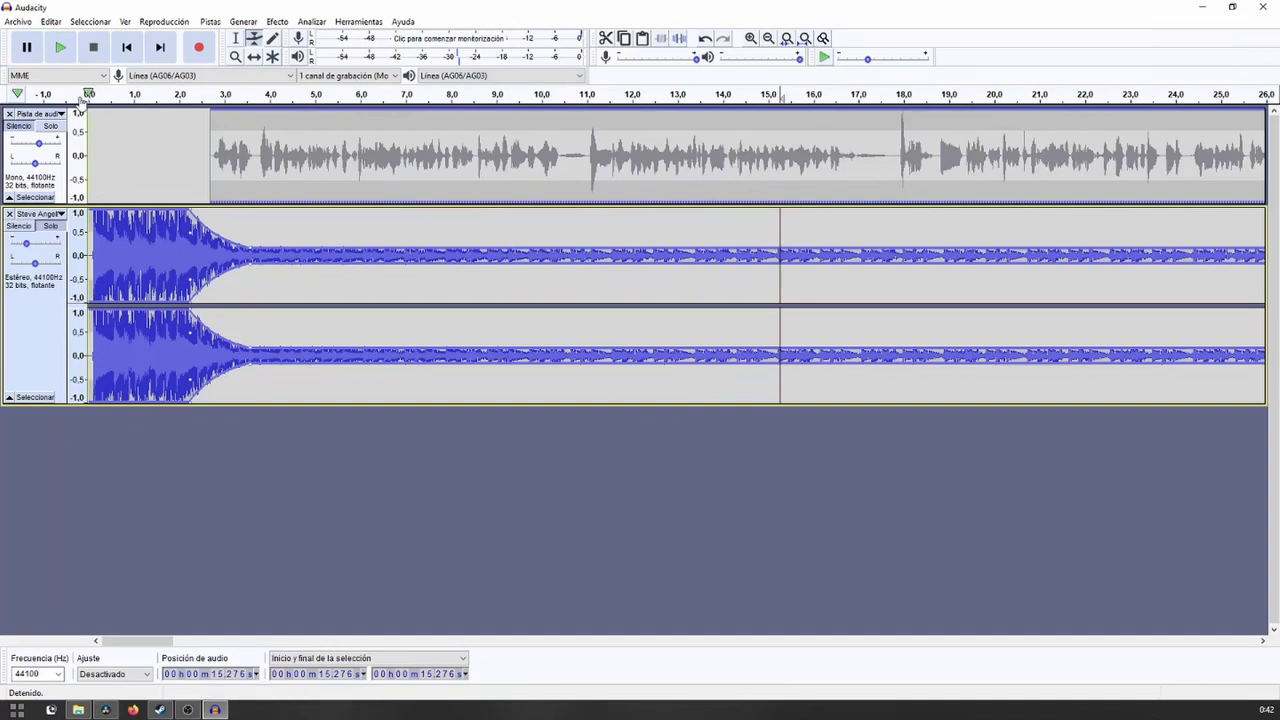
click(86, 95)
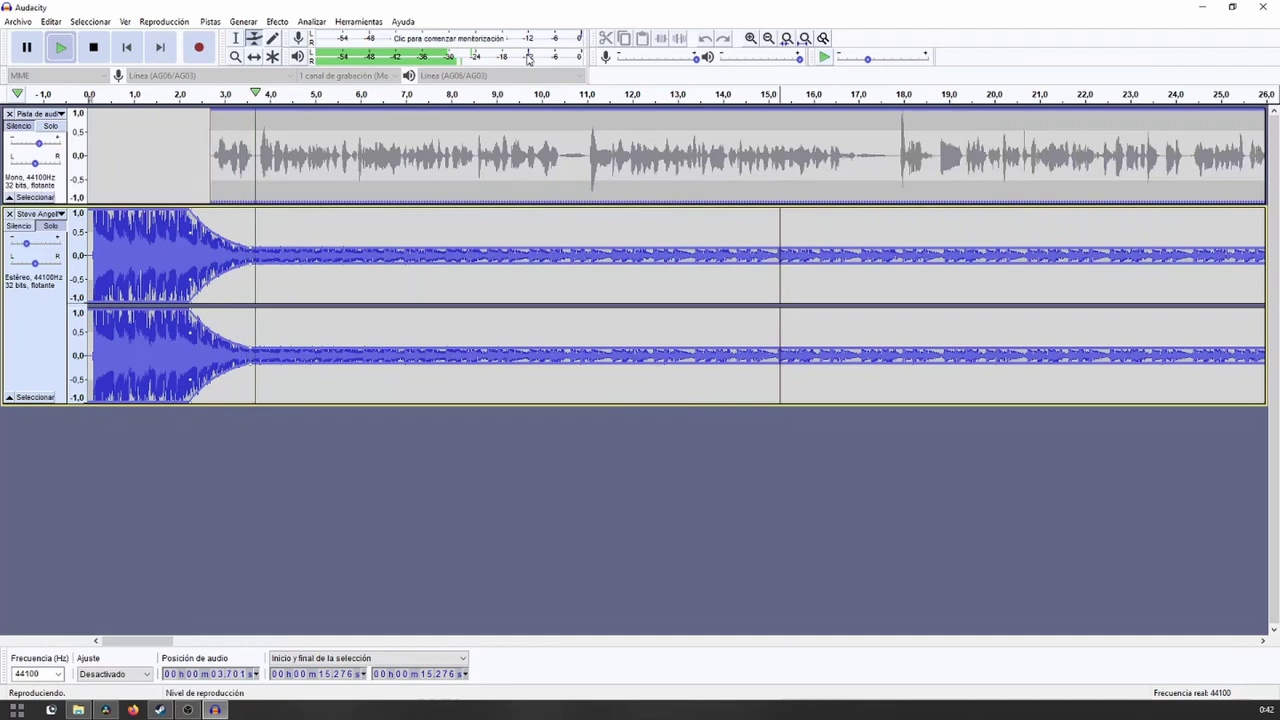
key(space)
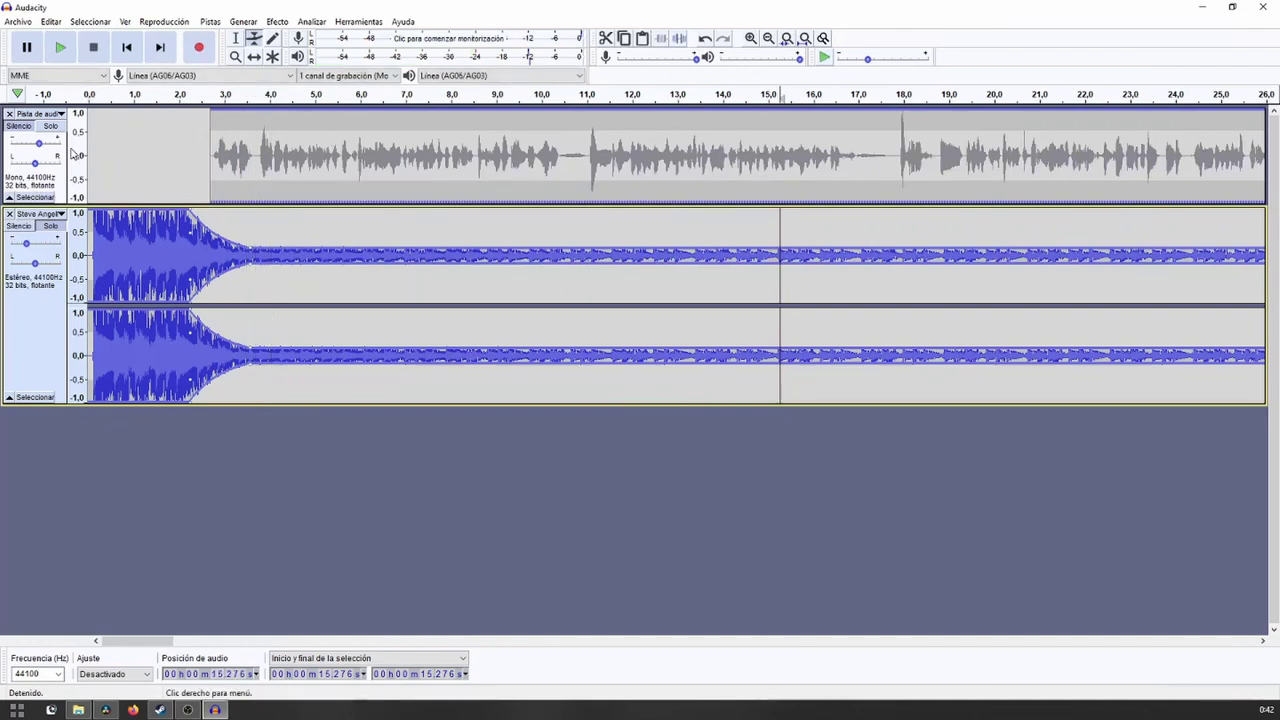
Turn off solo on the music track and play the voice and music mix from the start.
click(40, 140)
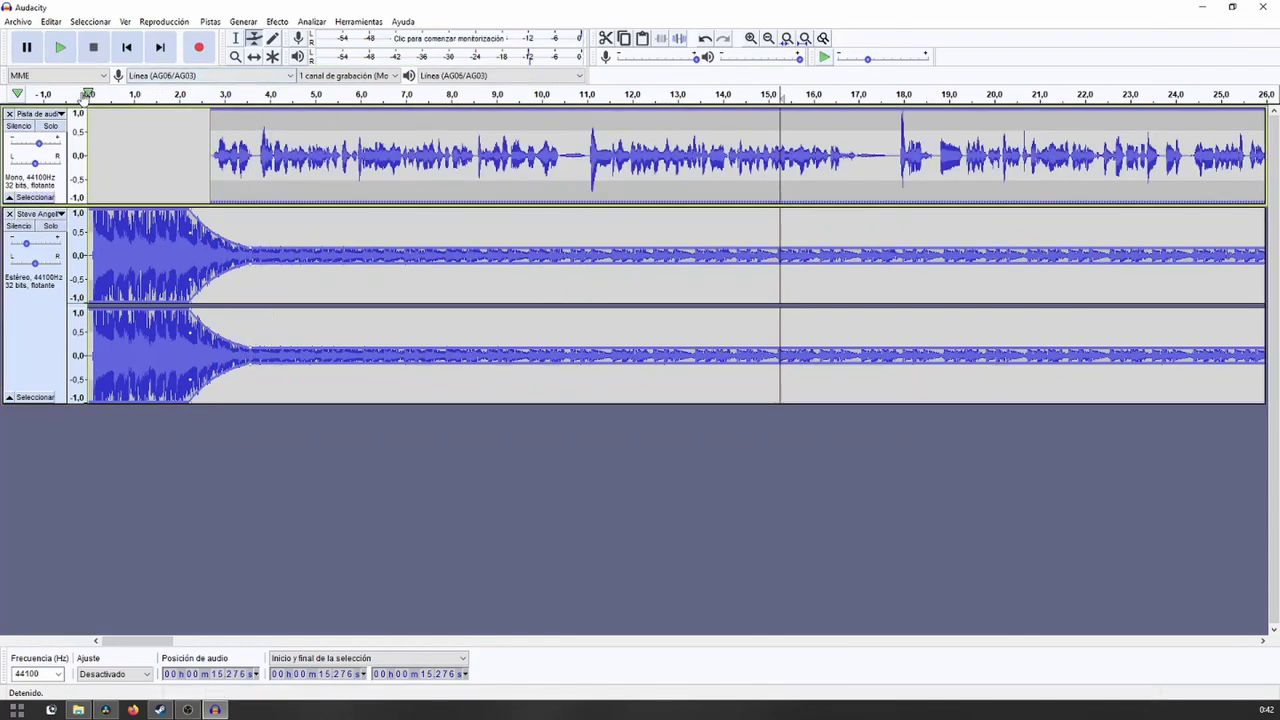
click(88, 93)
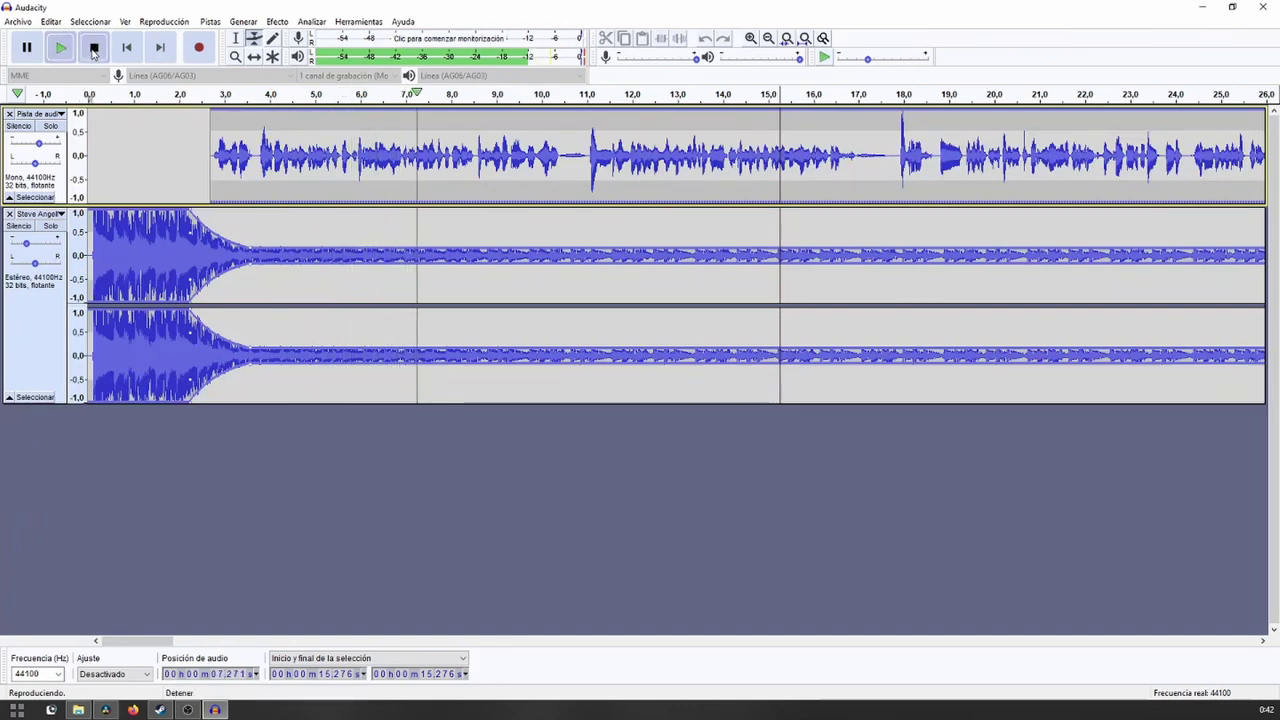
click(93, 47)
Raise the music's envelope back to full volume between about 1:19 and 1:22, around the end of the voice clip.
drag(130, 641, 322, 641)
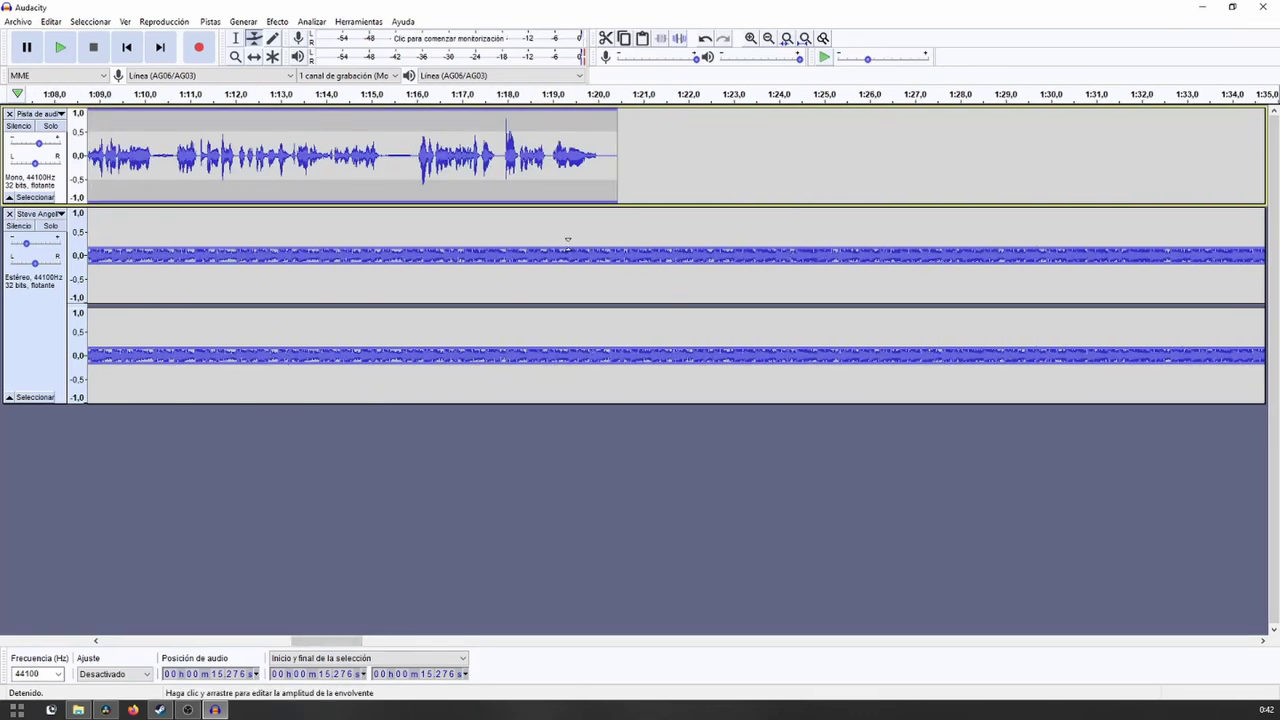
click(563, 242)
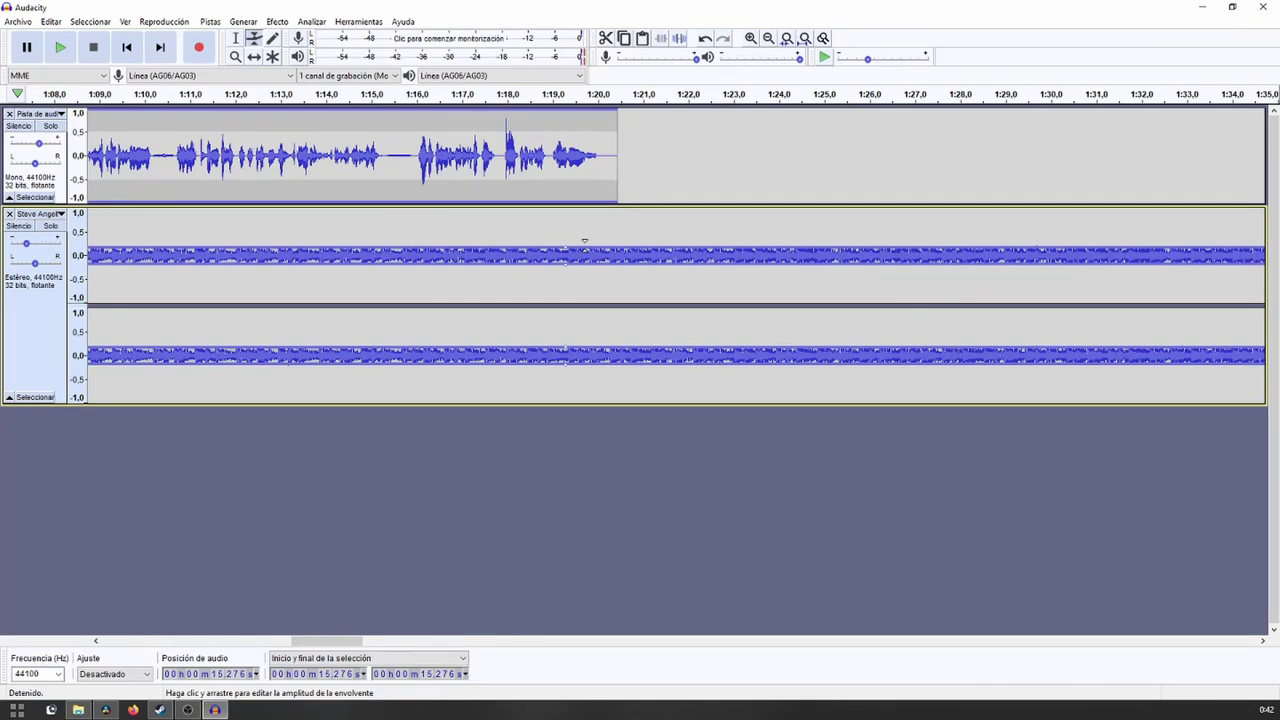
drag(583, 244, 703, 205)
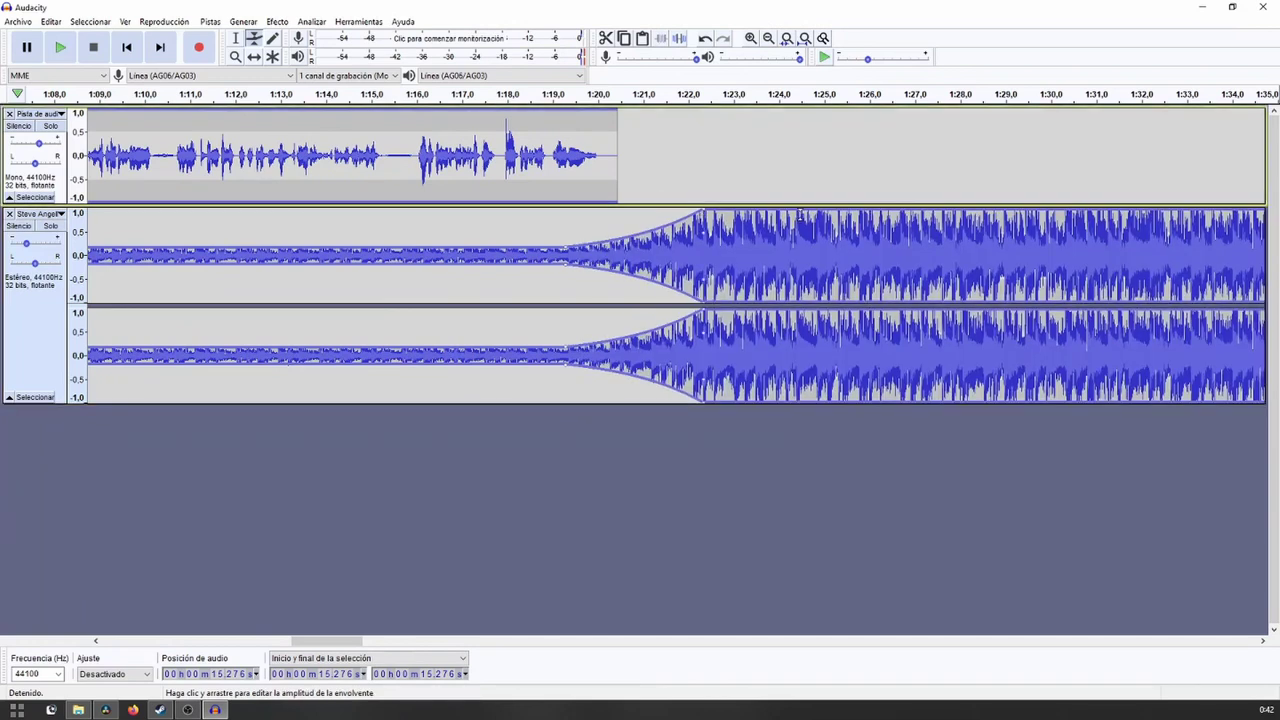
Fade the music out with envelope points at about 1:30 and 1:36, and play the closing transition from about 1:17.
scroll(842, 244, down, 1)
drag(960, 212, 1033, 214)
mouse_move(1102, 242)
mouse_down()
mouse_move(1102, 256)
mouse_move(1087, 252)
mouse_up()
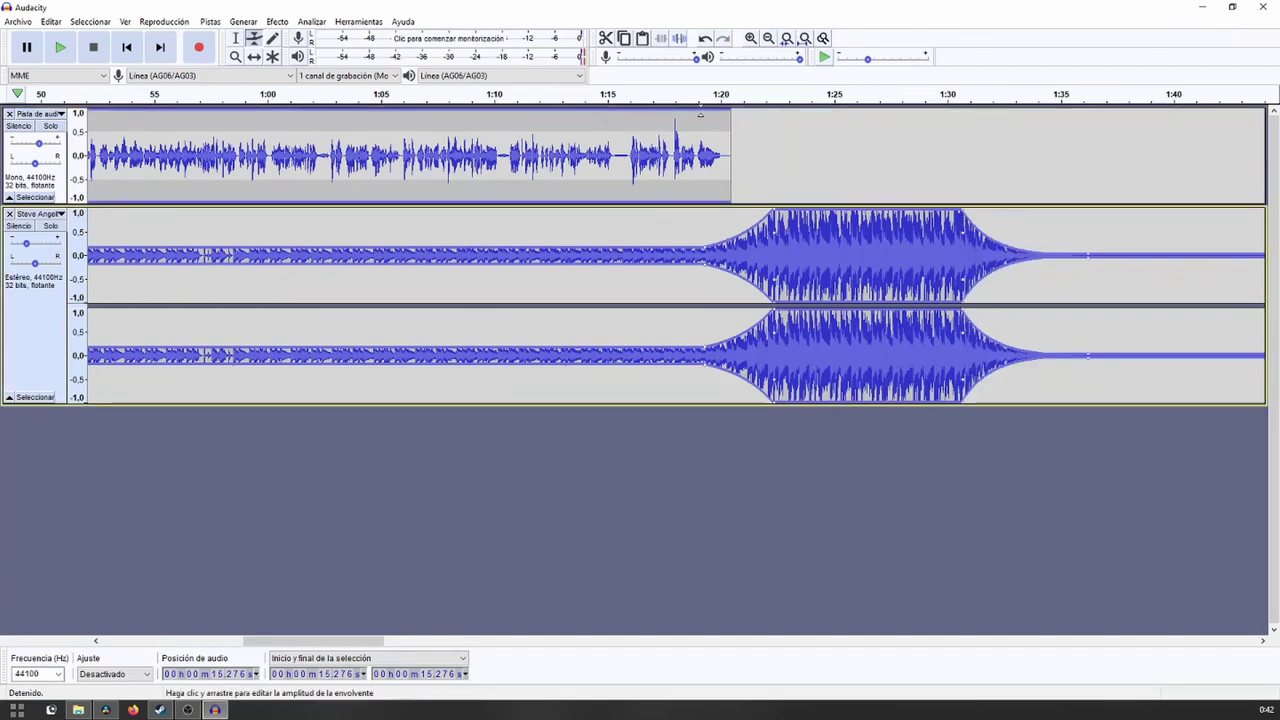
click(645, 93)
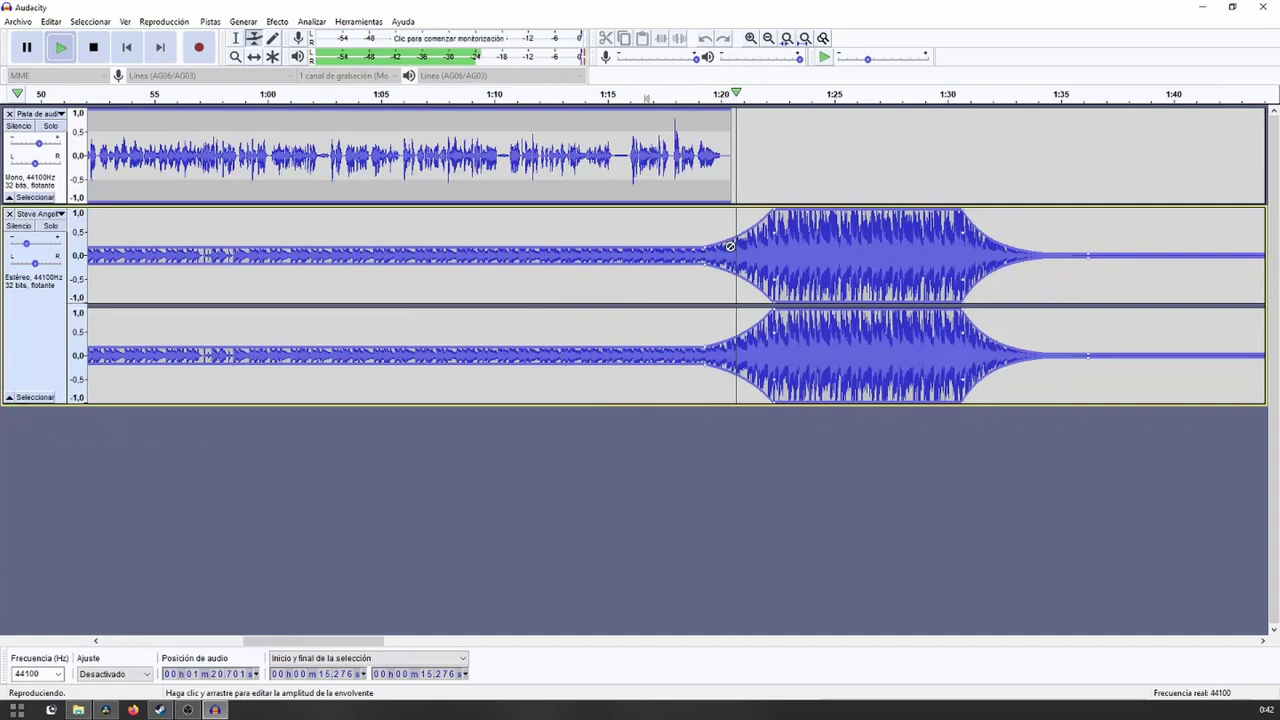
key(space)
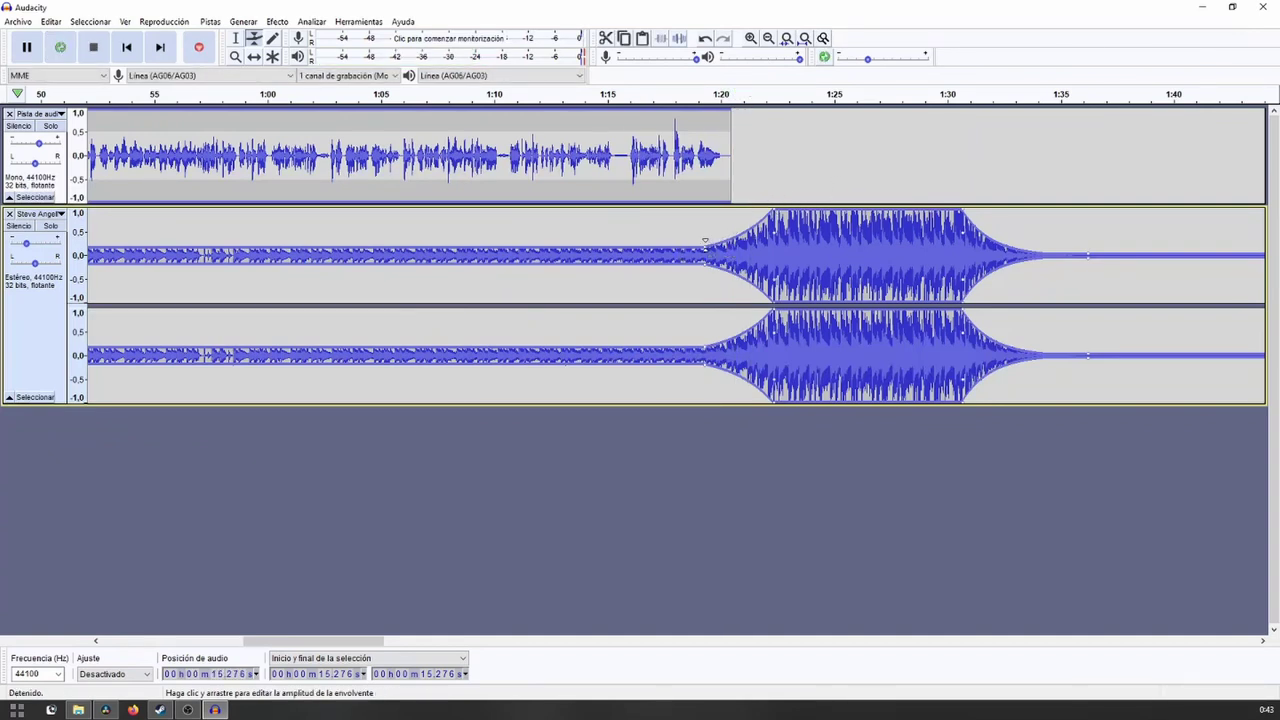
Shift the music's closing volume rise earlier, starting at about 1:17 and reaching full volume at about 1:21.
click(770, 204)
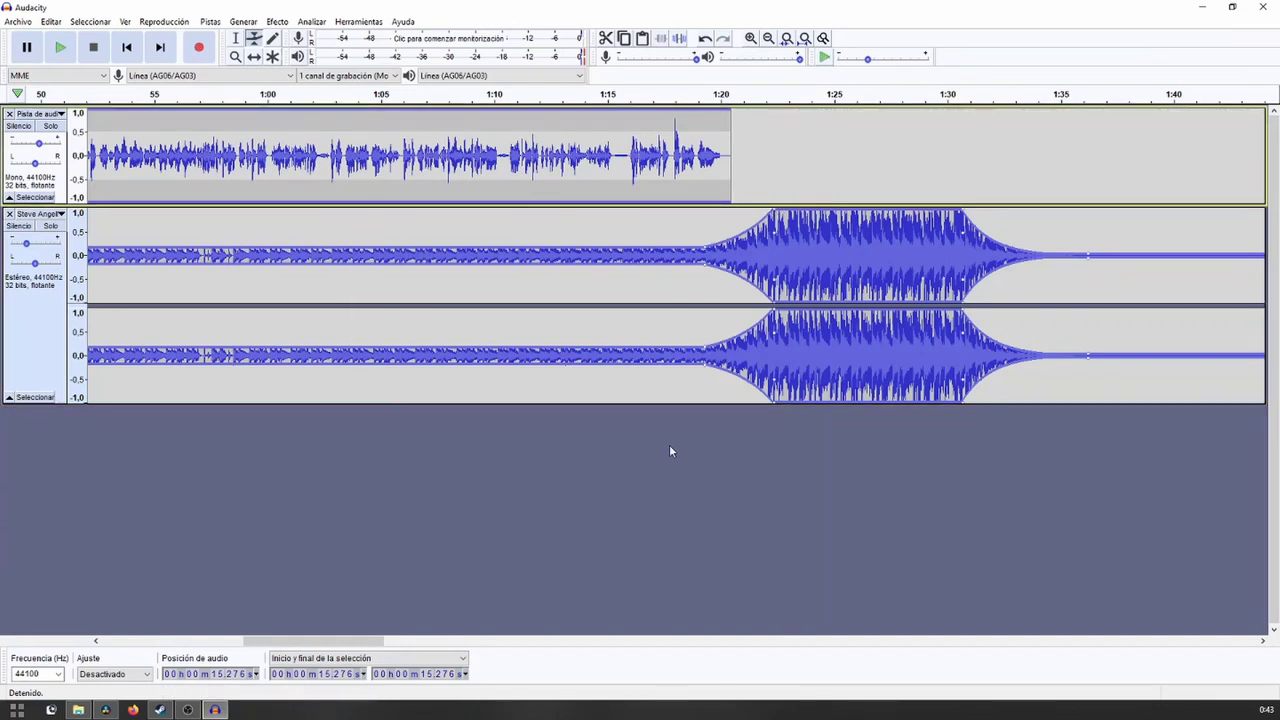
click(709, 238)
drag(709, 238, 650, 244)
mouse_move(776, 210)
mouse_down()
mouse_move(735, 208)
mouse_move(760, 210)
mouse_up()
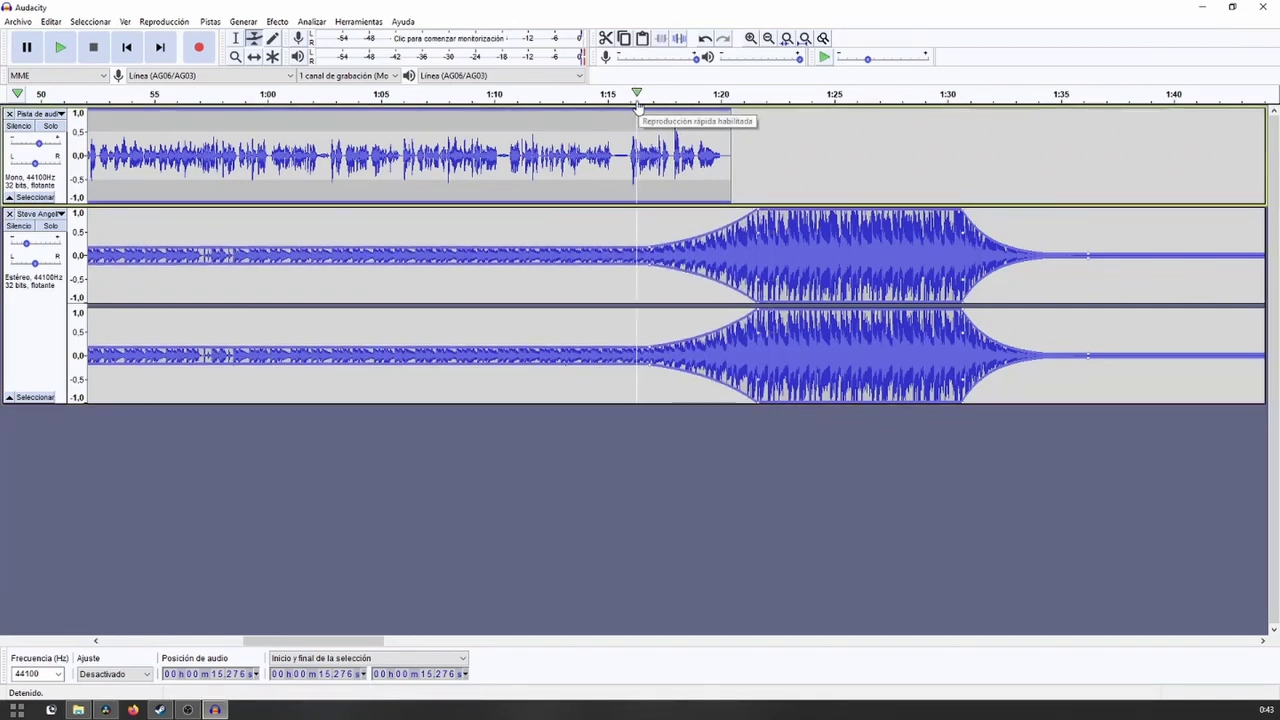
Move the music's closing full-volume envelope point earlier to about 1:20 and replay the transition from about 1:17.
click(625, 94)
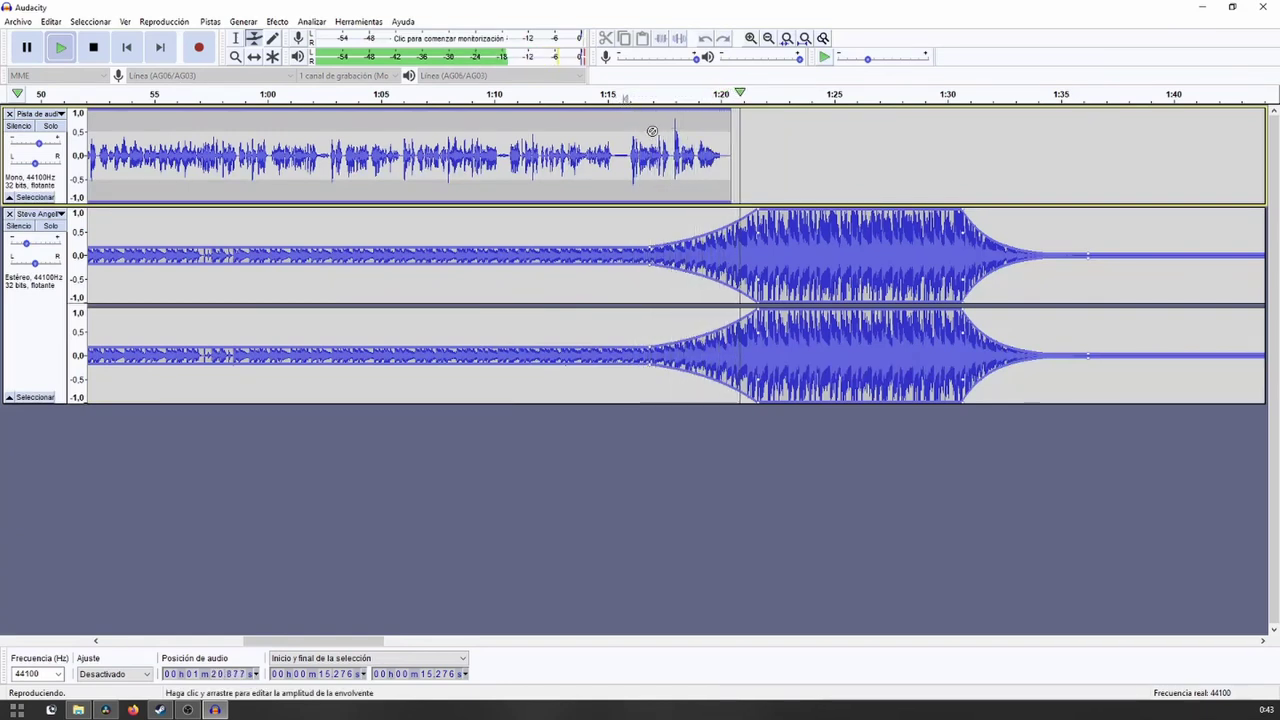
key(space)
drag(759, 201, 713, 190)
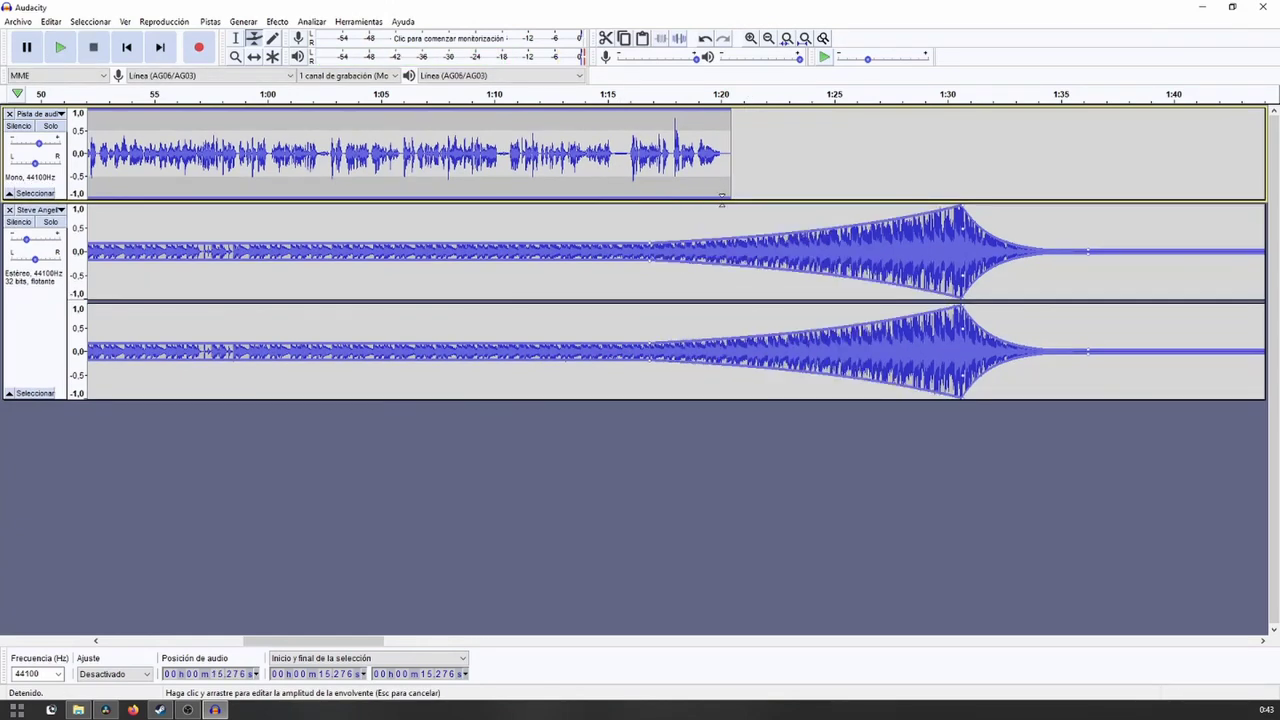
click(722, 198)
mouse_move(30, 243)
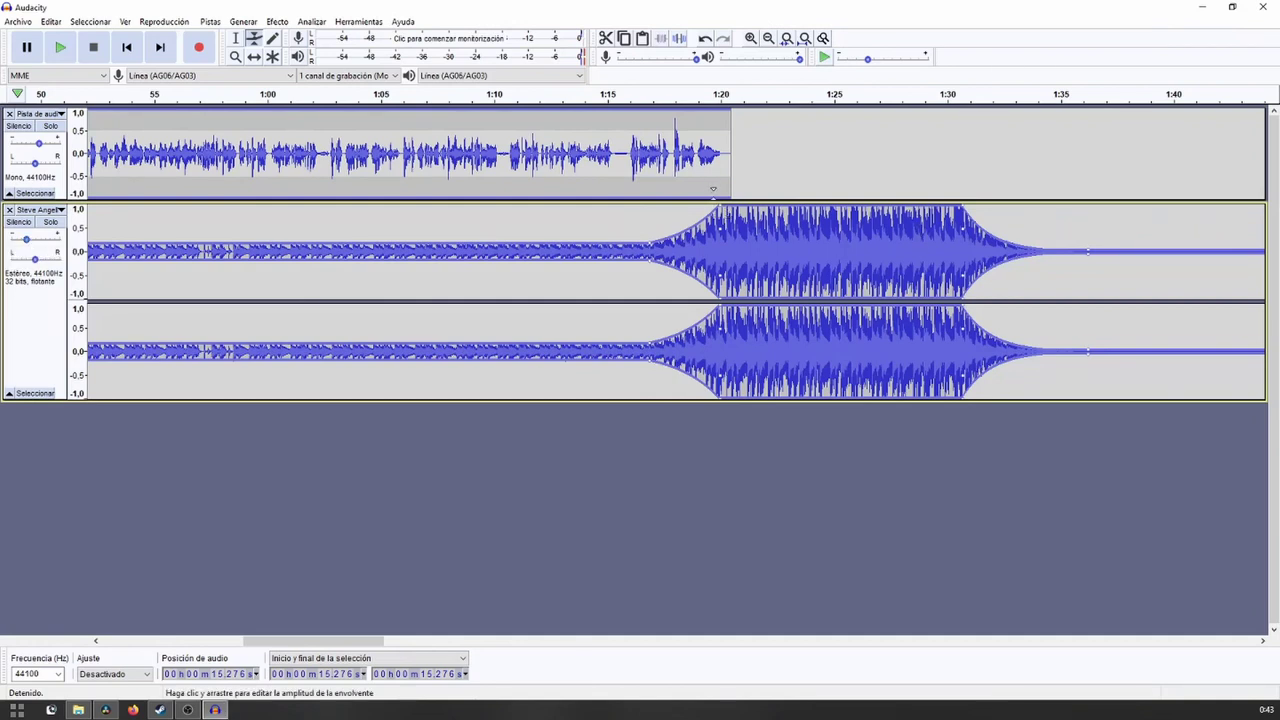
click(662, 98)
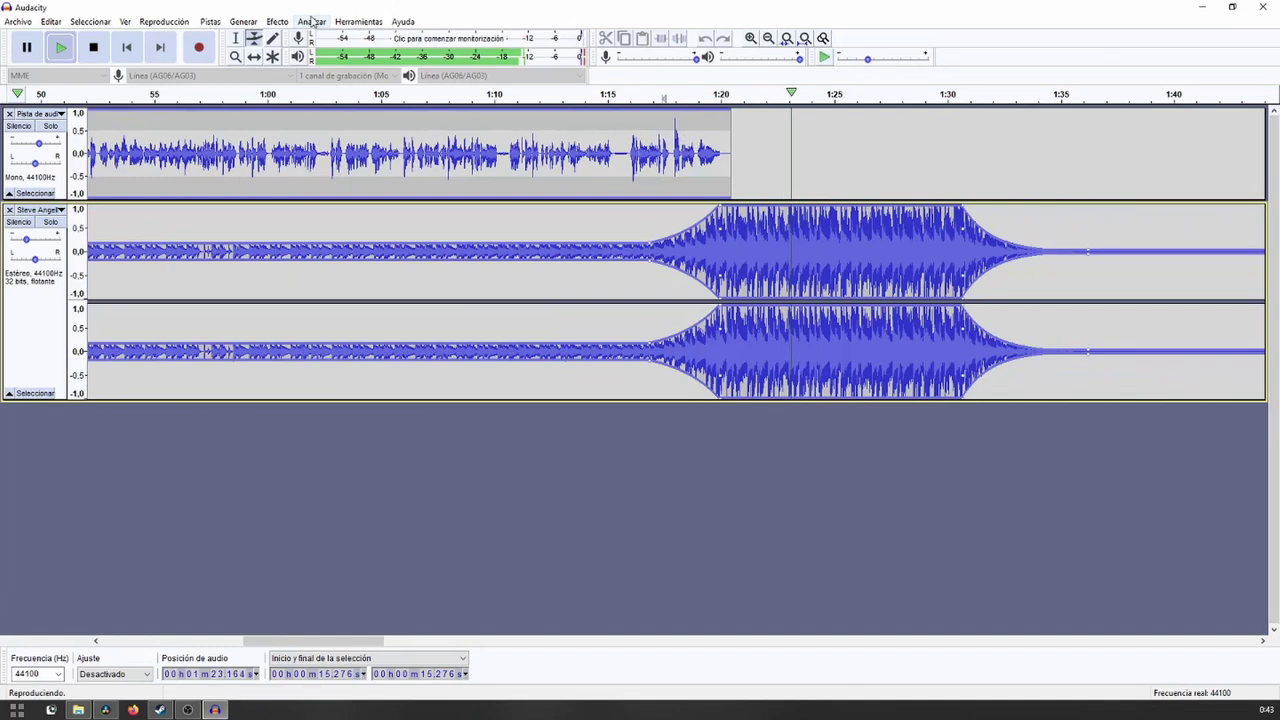
key(space)
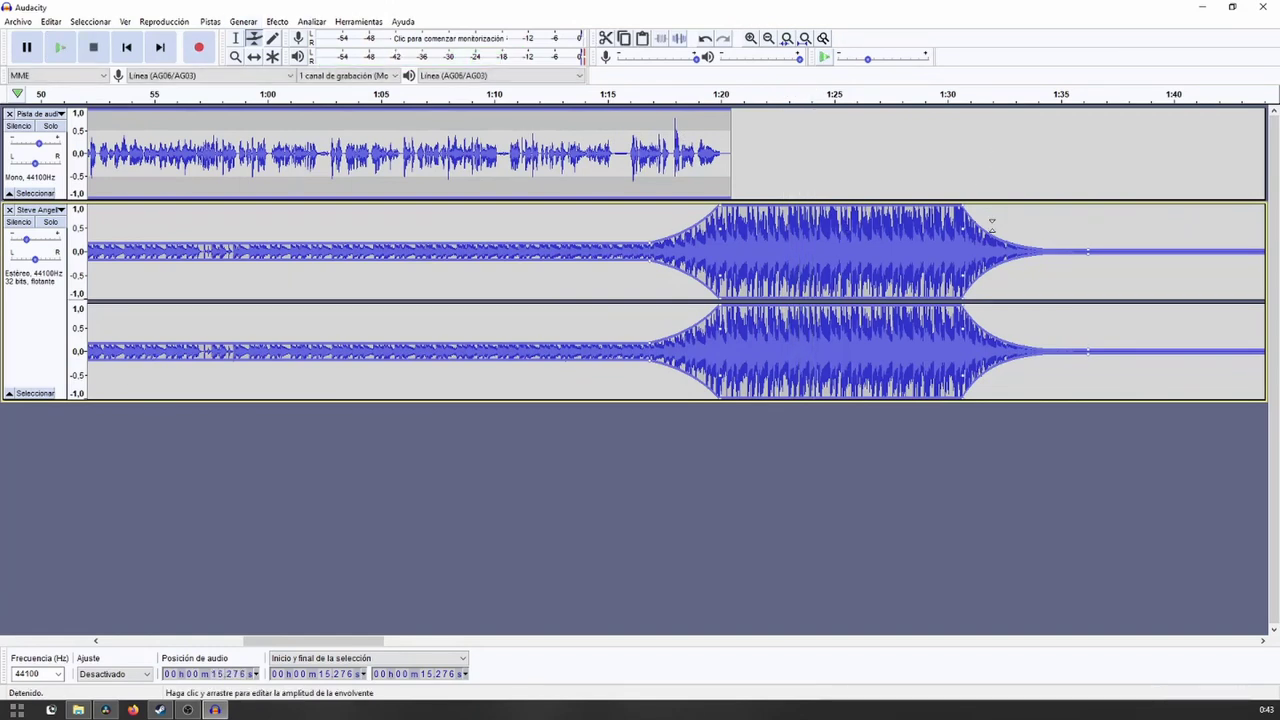
Collapse the voice track, then collapse and re-expand the music track.
ctrl+scroll(960, 240, down, 3)
ctrl+scroll(443, 214, down, 1)
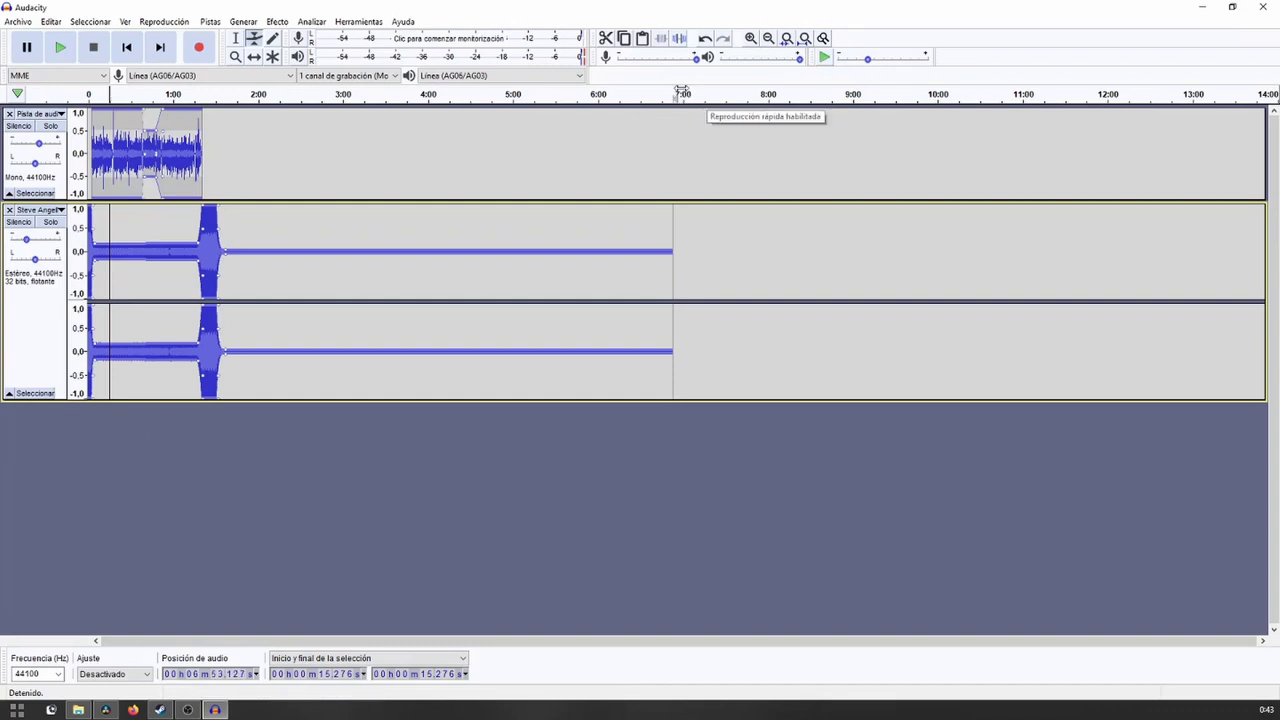
ctrl+scroll(670, 266, down, 2)
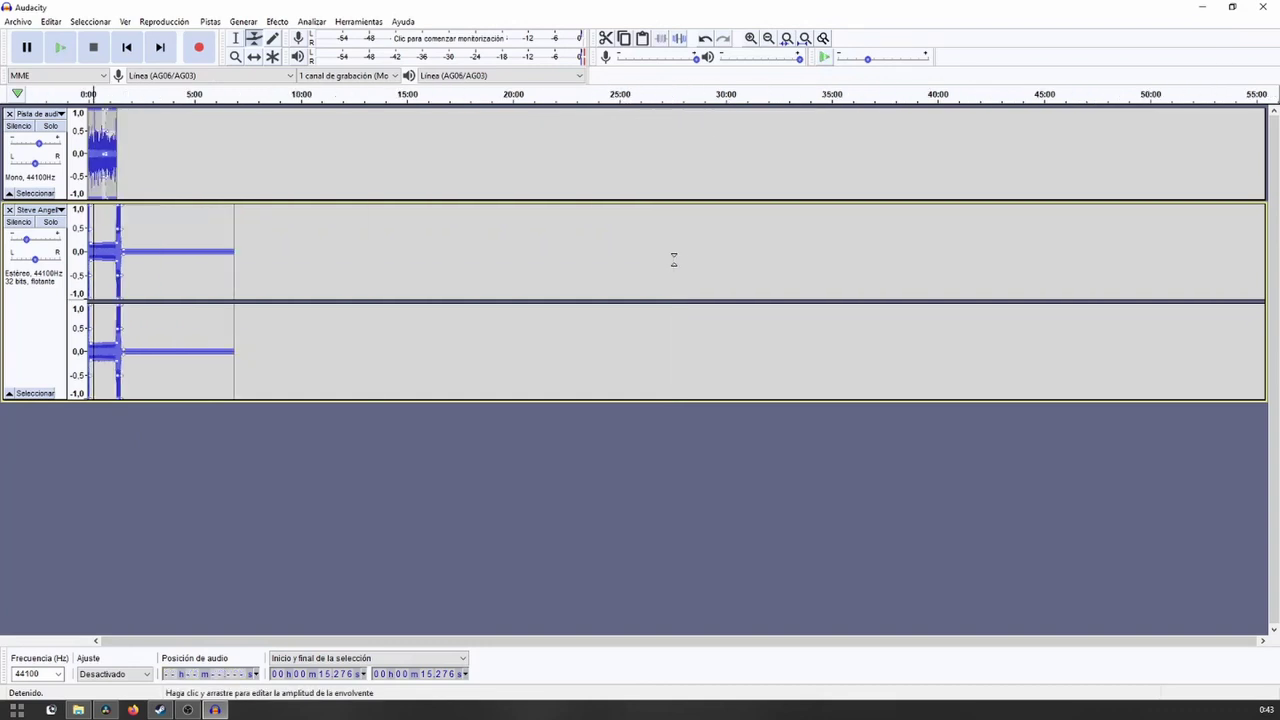
click(35, 193)
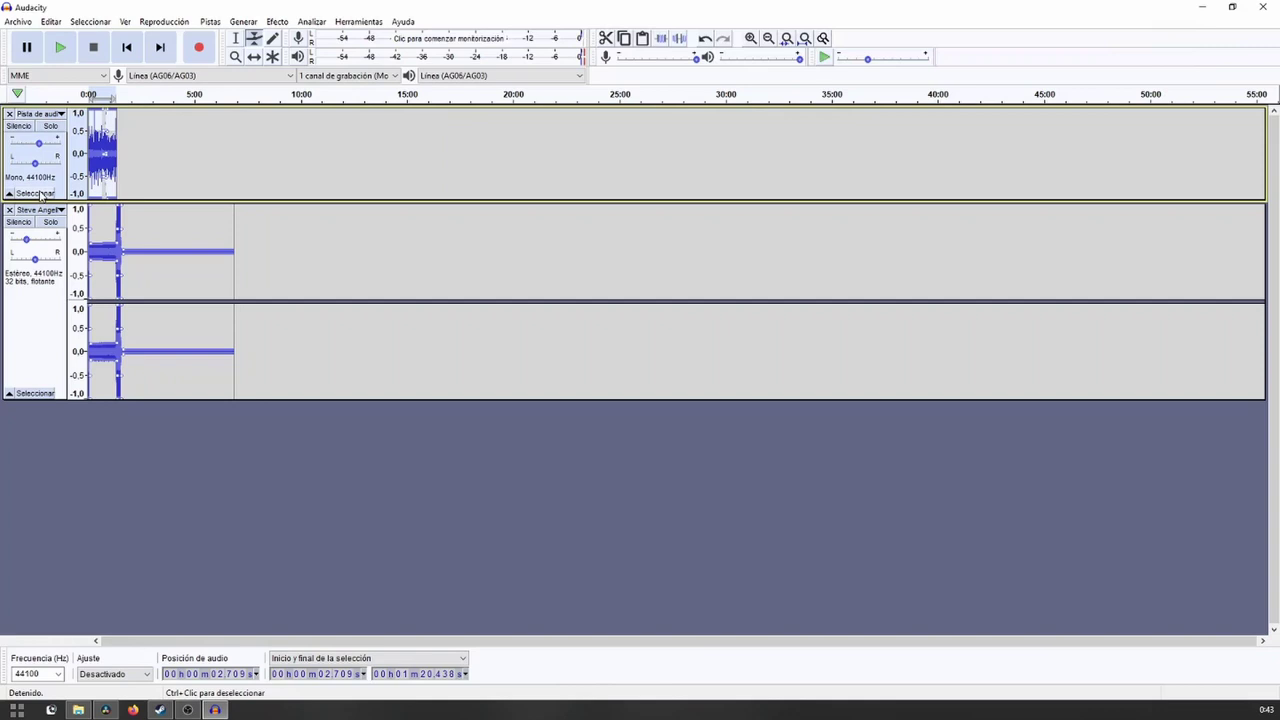
click(9, 193)
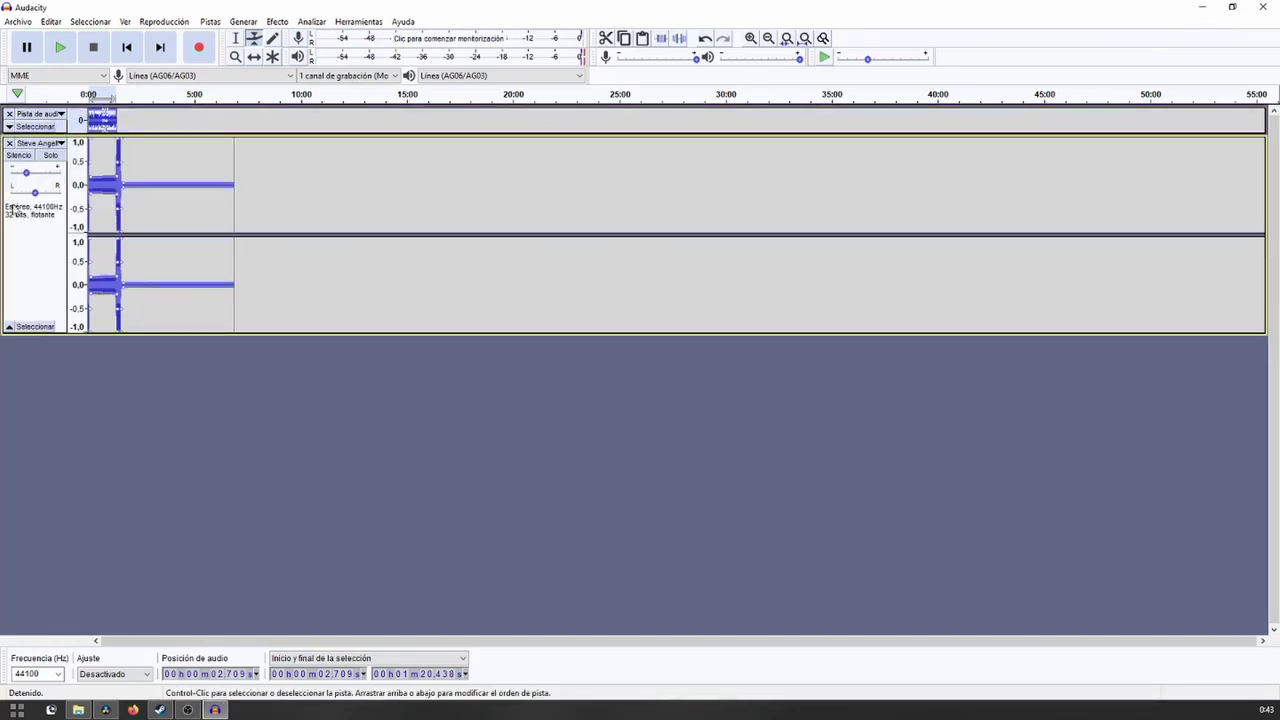
click(9, 327)
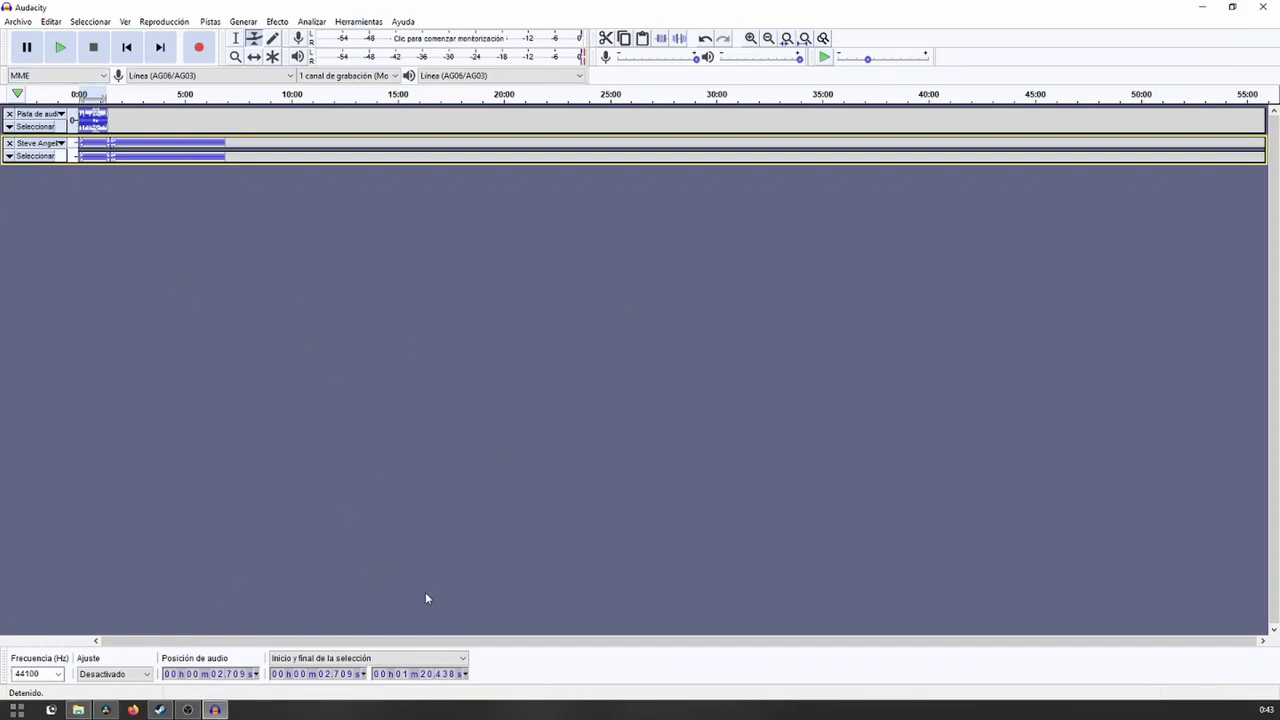
click(8, 157)
Delete the leftover music from about 1:45 to the end of the track with the Selection tool.
click(236, 38)
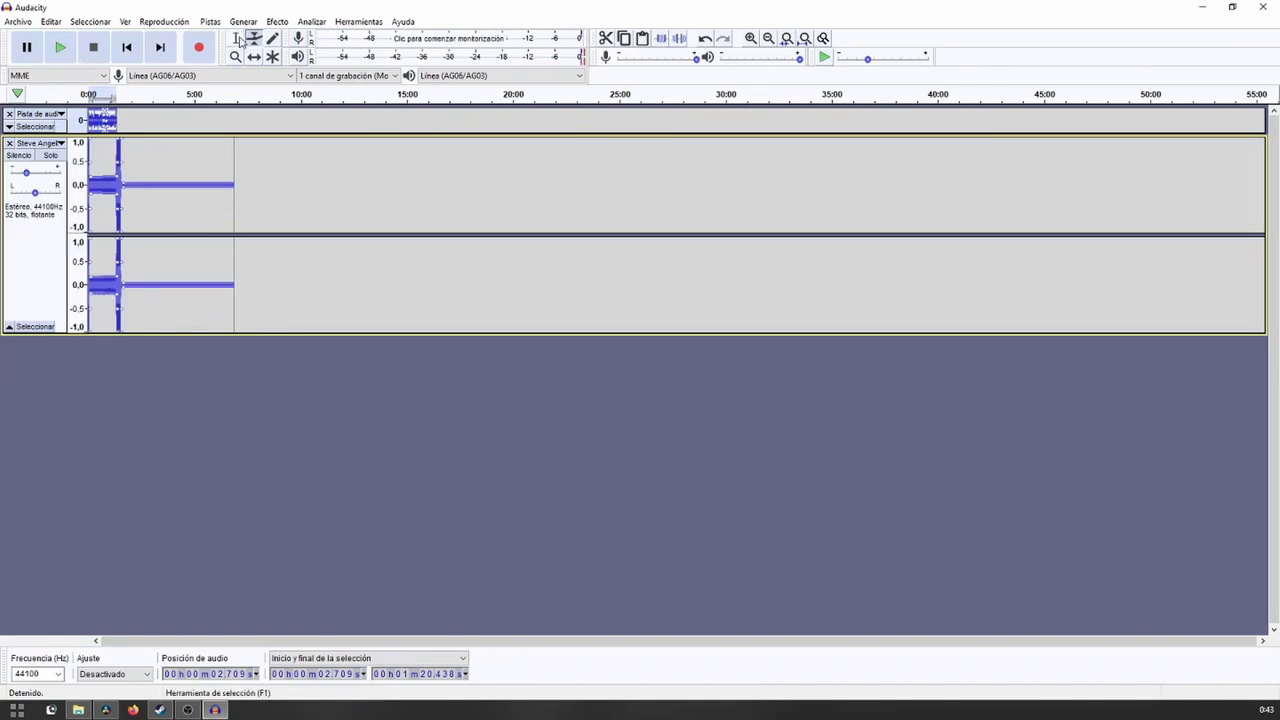
drag(256, 178, 125, 186)
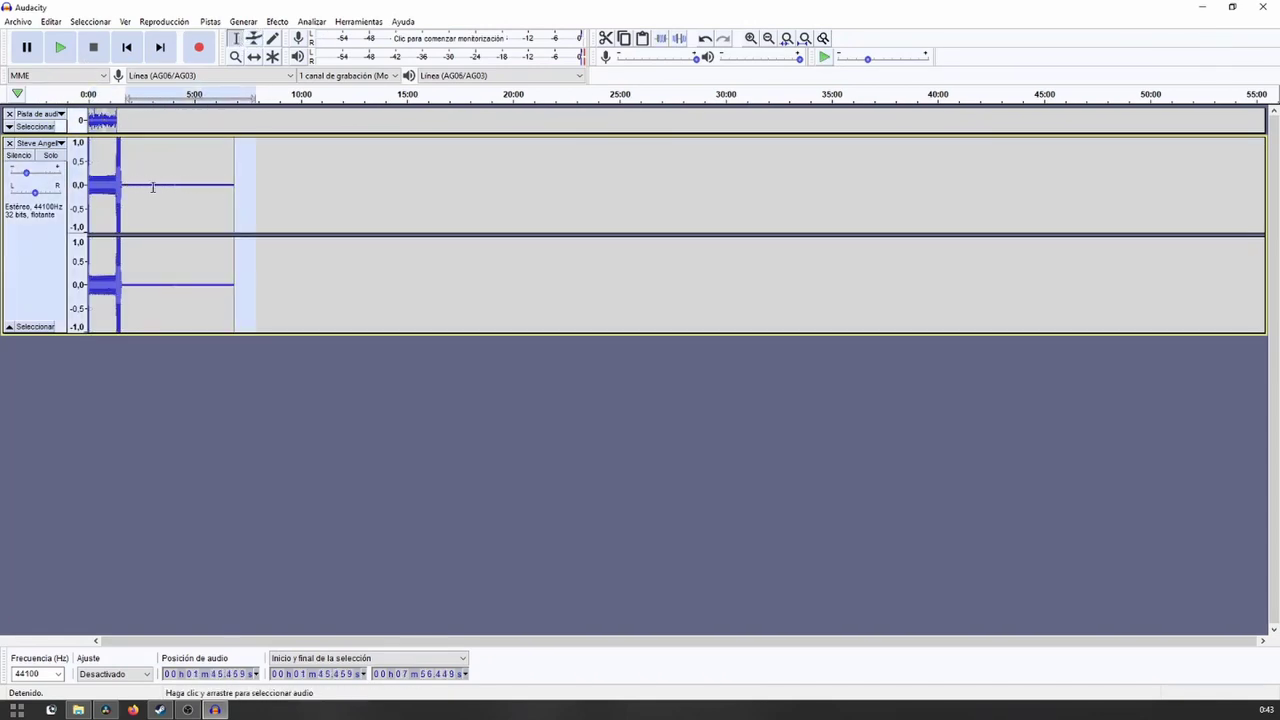
key(Delete)
Trim the remaining music tail from about 1:36.5 onward and play the ending from about 1:35.
scroll(139, 181, up, 6)
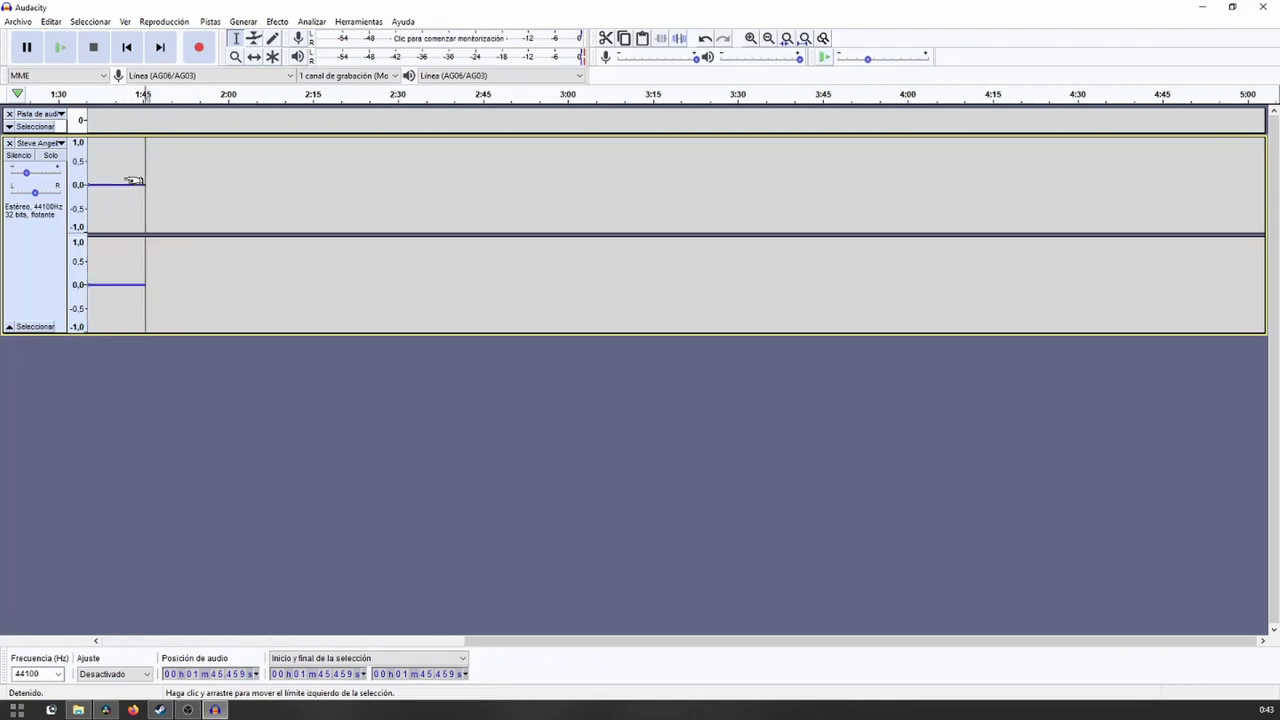
drag(952, 641, 775, 641)
drag(809, 200, 531, 200)
key(Delete)
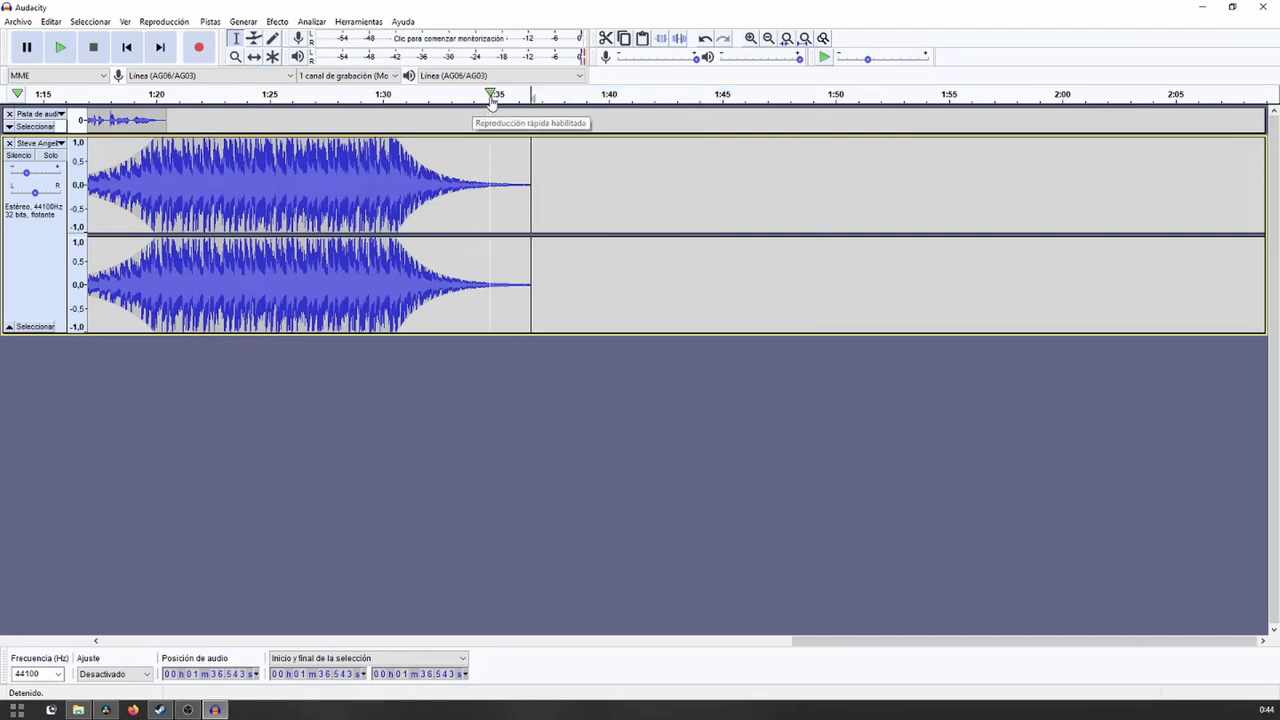
click(491, 94)
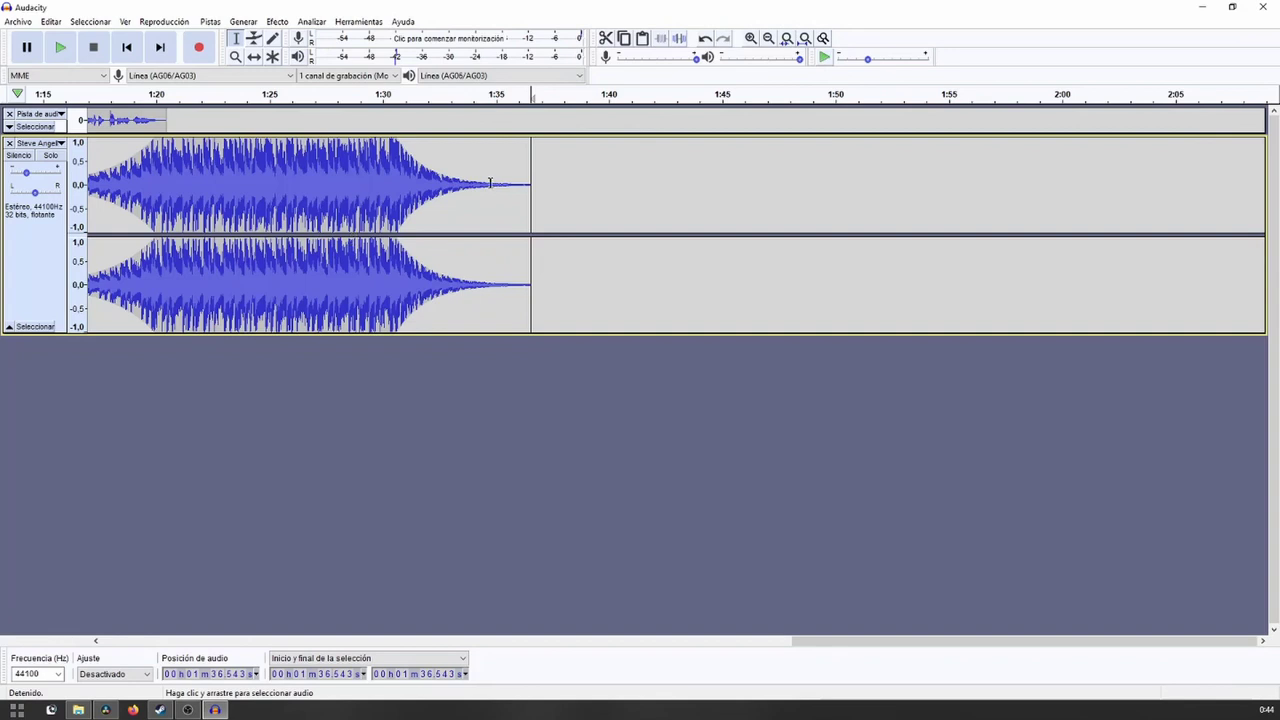
Play the trimmed voice and music mix from near the start.
key(ctrl+3)
key(ctrl+3)
key(ctrl+3)
key(ctrl+3)
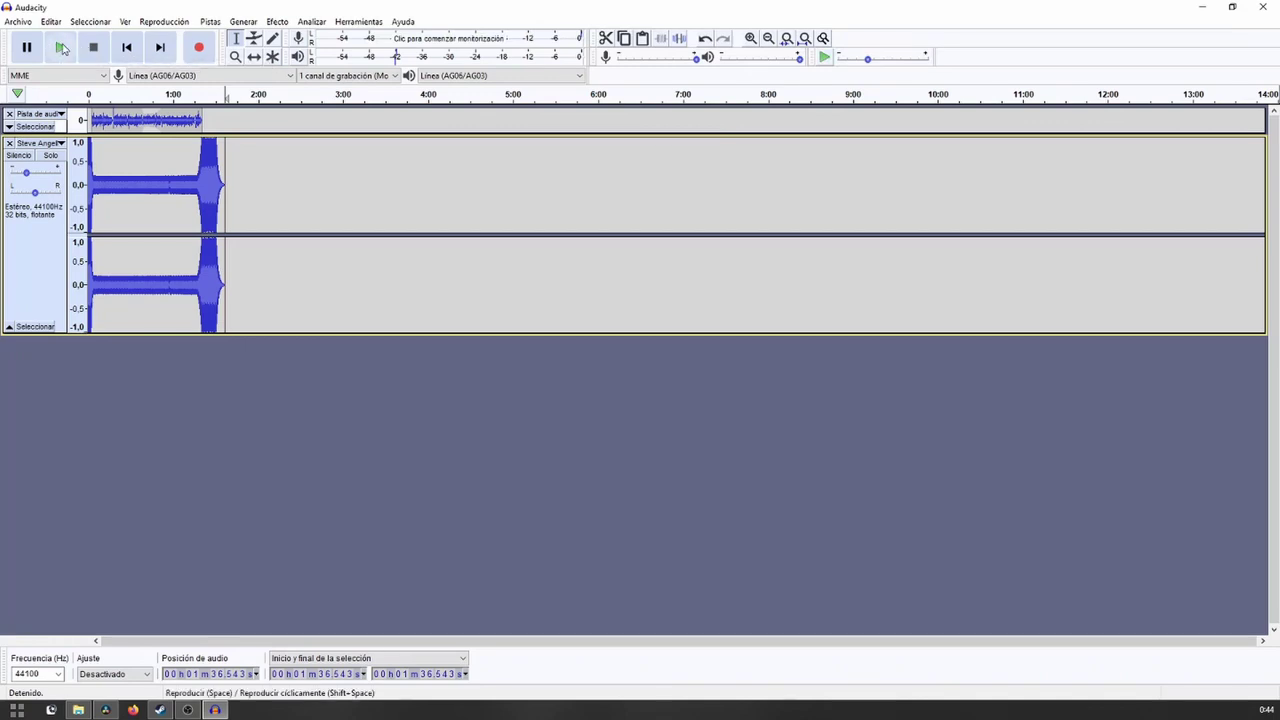
click(94, 100)
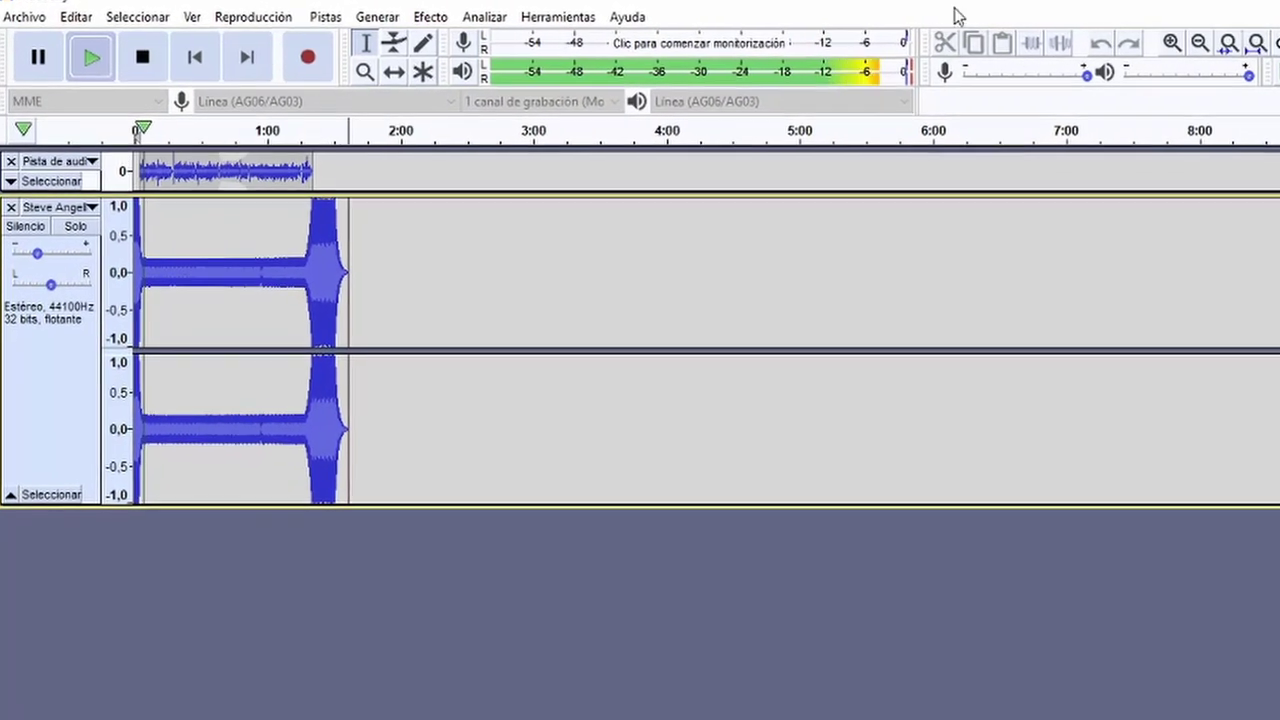
key(ctrl+1)
key(ctrl+1)
key(ctrl+1)
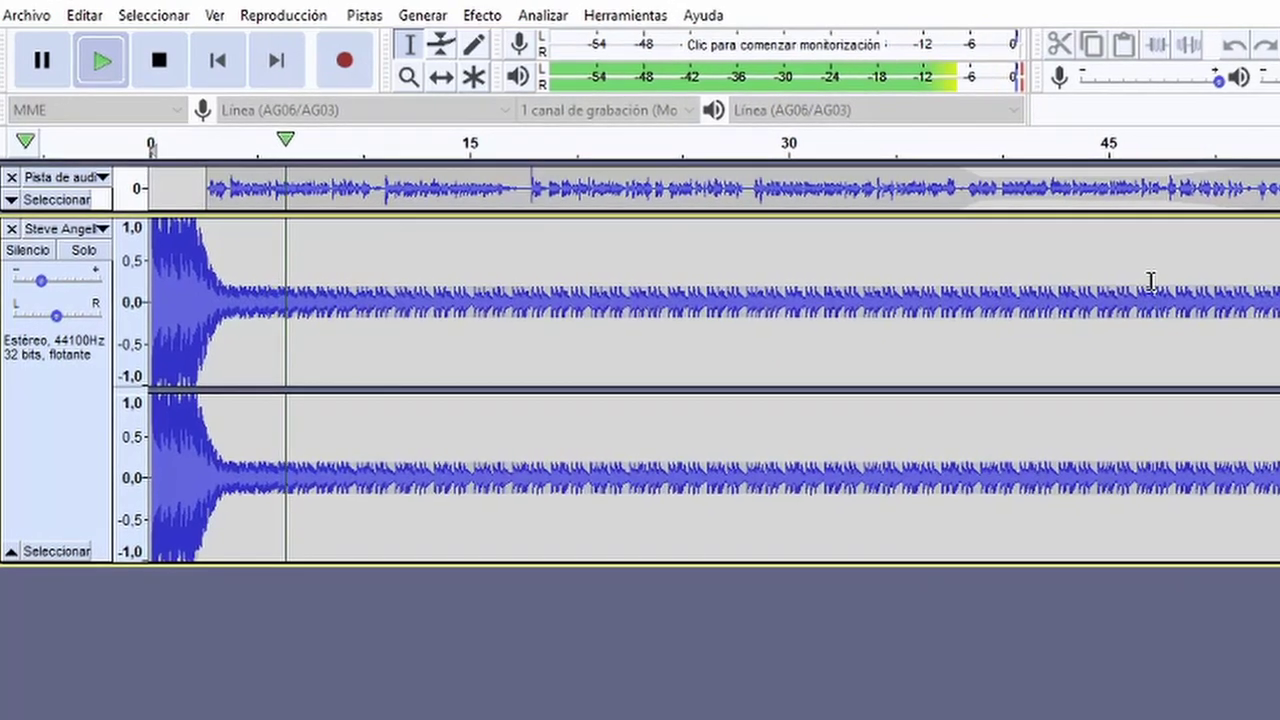